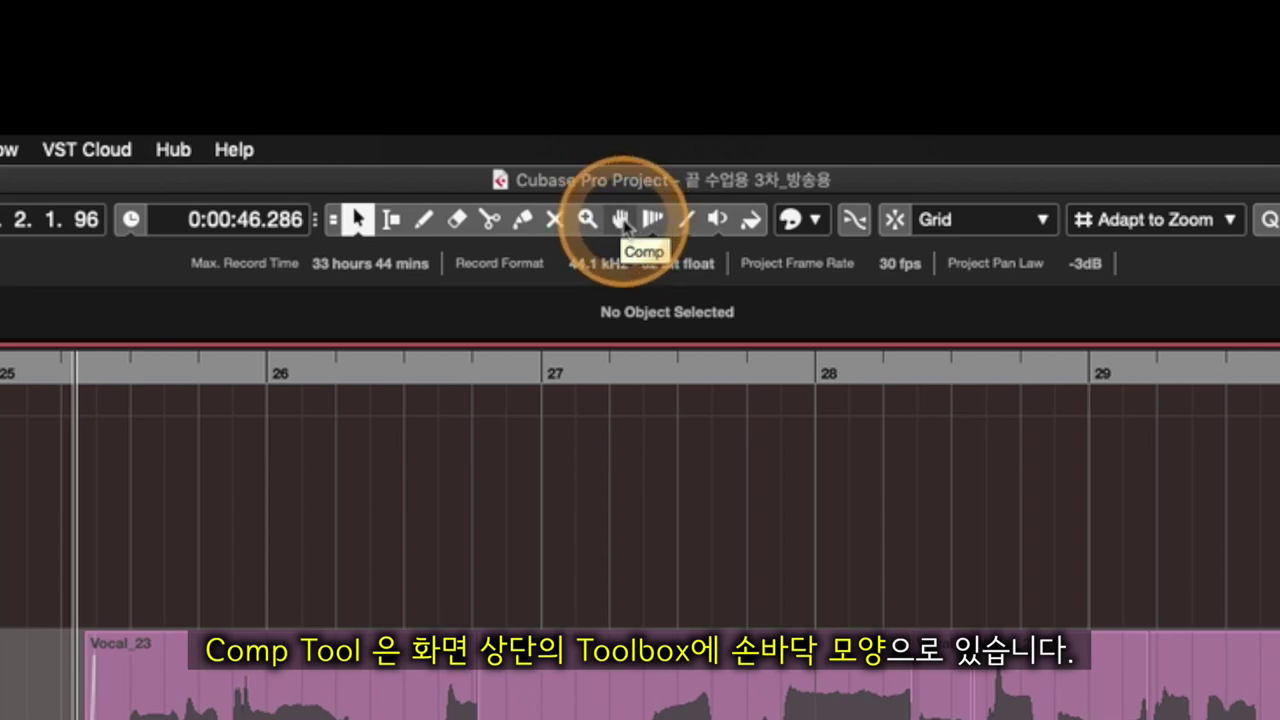
- Activate the Comp tool and examine the list of editing tools available in the empty lane area
{"action": "left_click", "coordinate": [620, 222]}
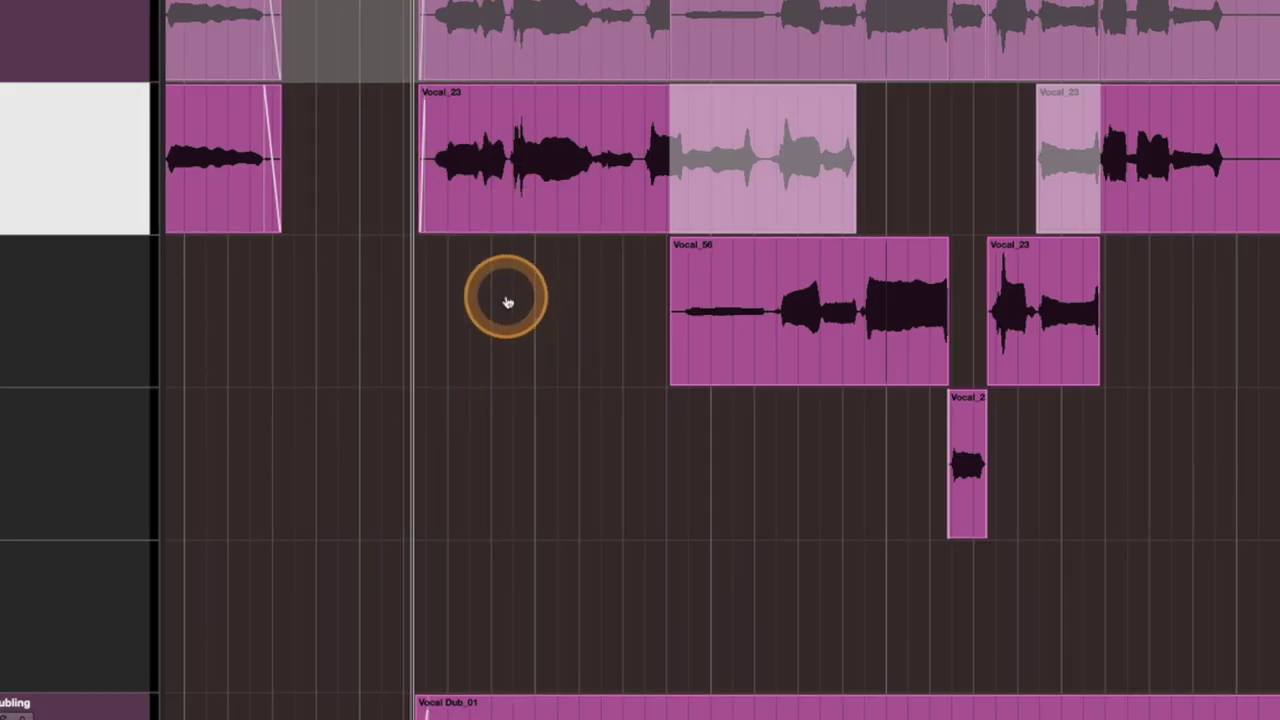
{"action": "right_click", "coordinate": [507, 302]}
{"action": "mouse_move", "coordinate": [535, 302]}
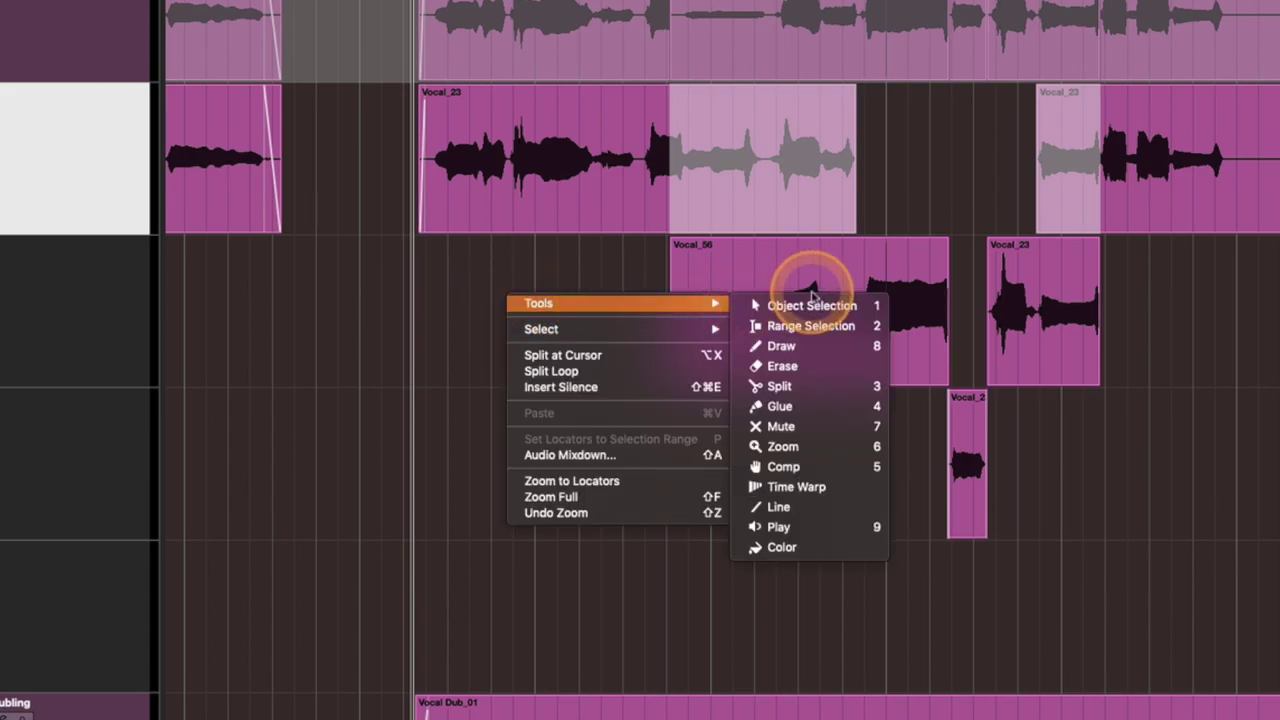
{"action": "left_click", "coordinate": [437, 318]}
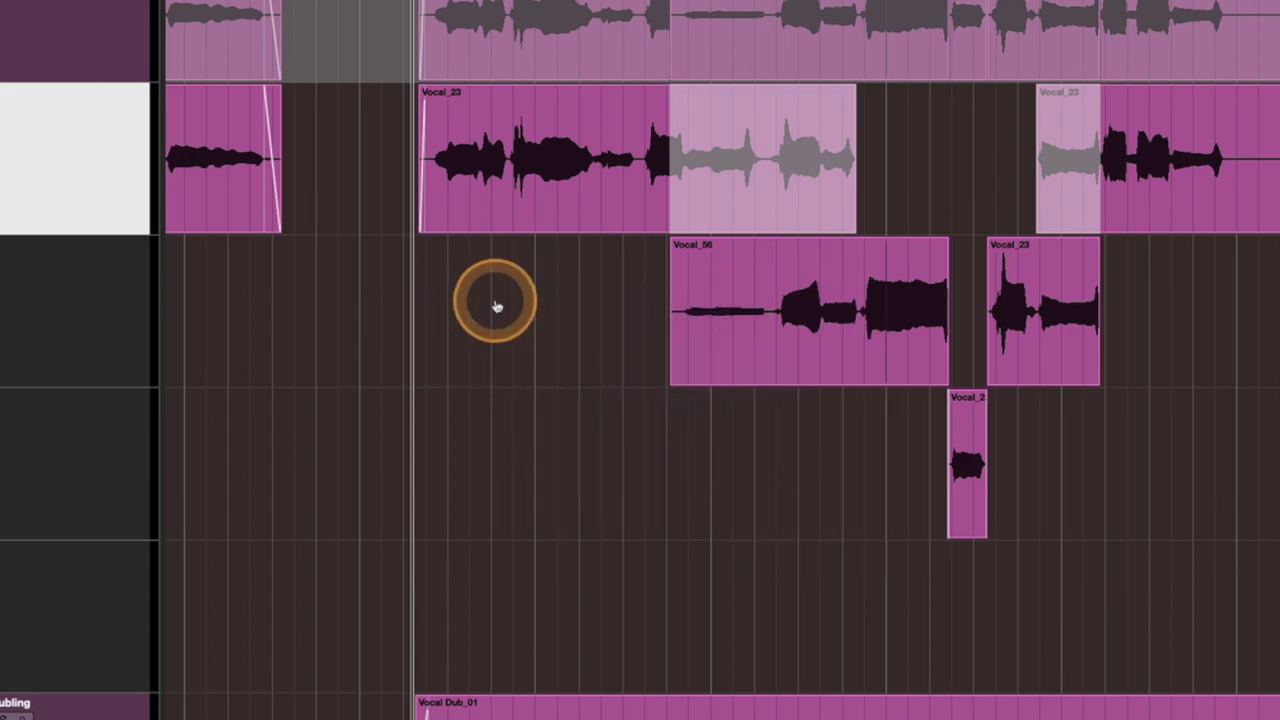
{"action": "right_click", "coordinate": [487, 301]}
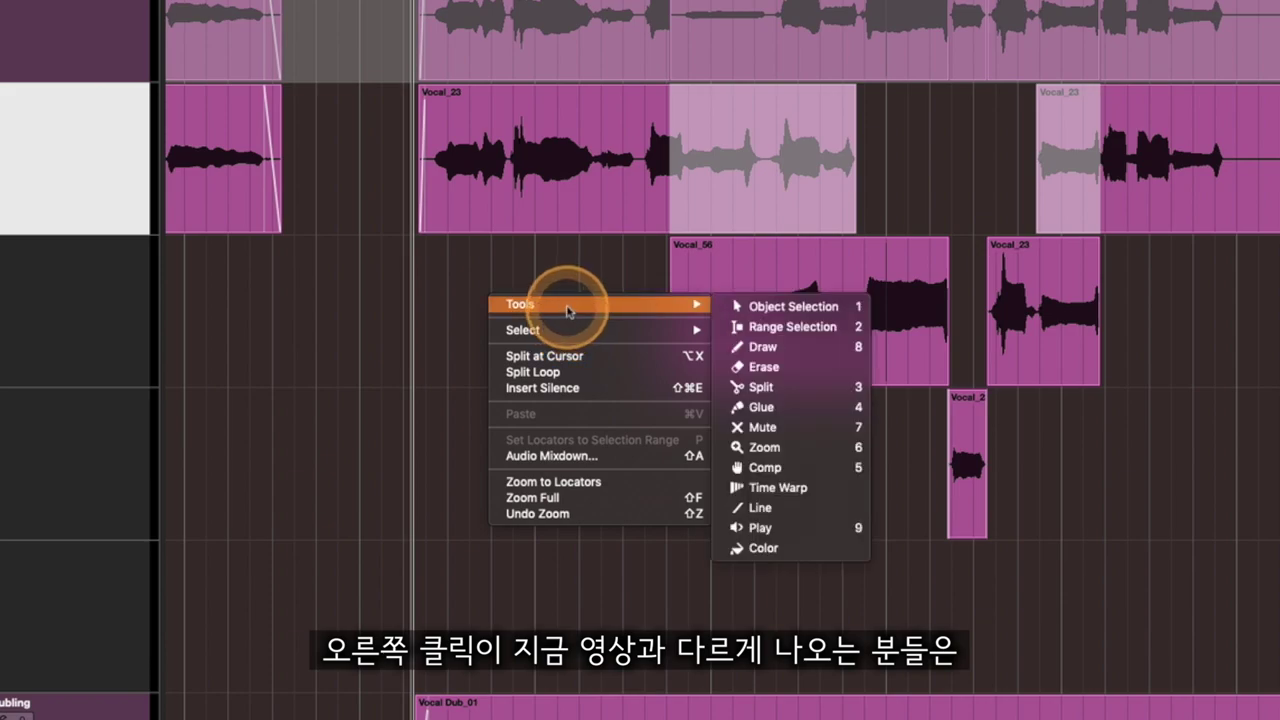
{"action": "left_click", "coordinate": [463, 302]}
{"action": "right_click", "coordinate": [476, 296]}
{"action": "left_click", "coordinate": [476, 295]}
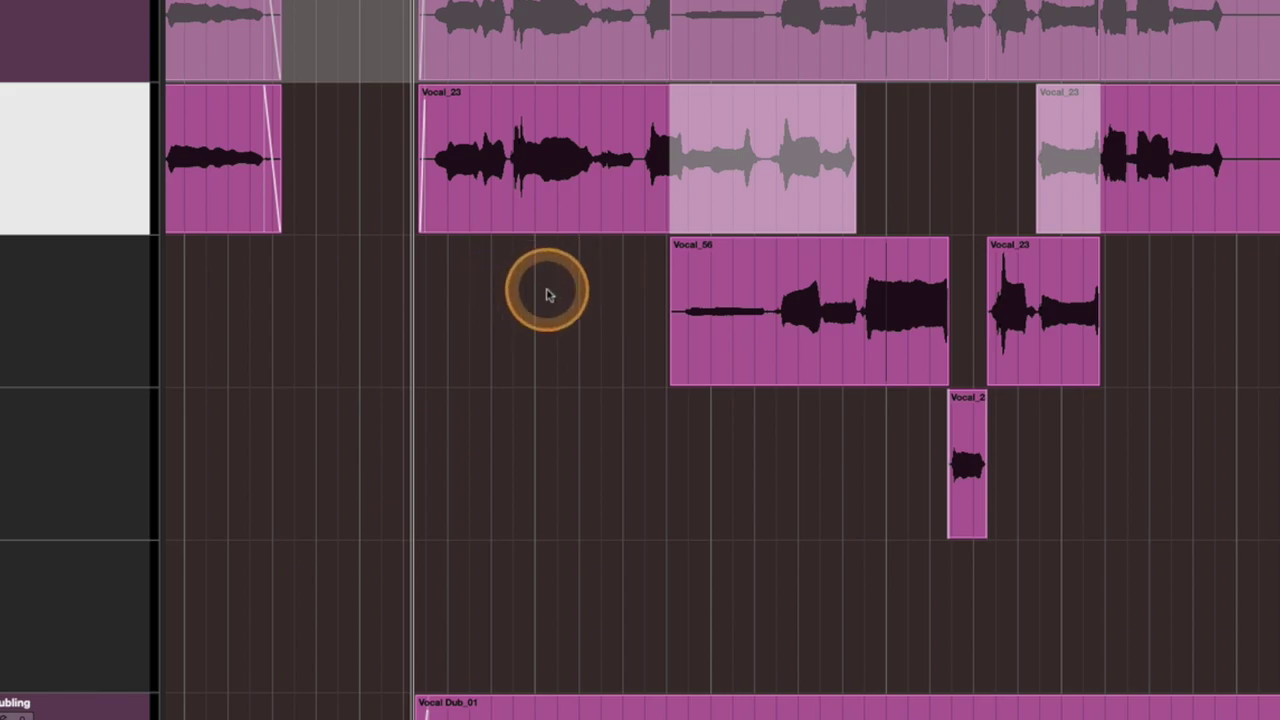
{"action": "right_click", "coordinate": [548, 295]}
{"action": "left_click", "coordinate": [433, 278]}
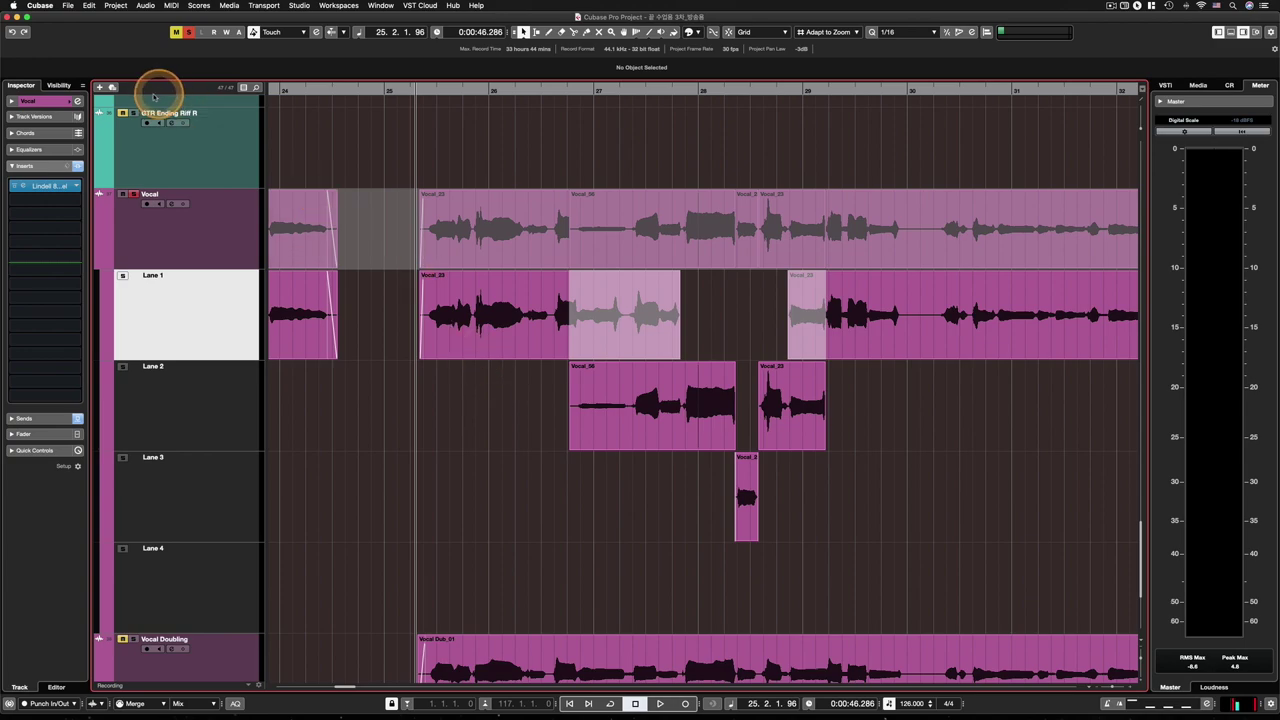
- Check the key assignment of the Comp Tool in the Tool category of the key command settings
{"action": "left_click", "coordinate": [67, 6]}
{"action": "mouse_move", "coordinate": [89, 6]}
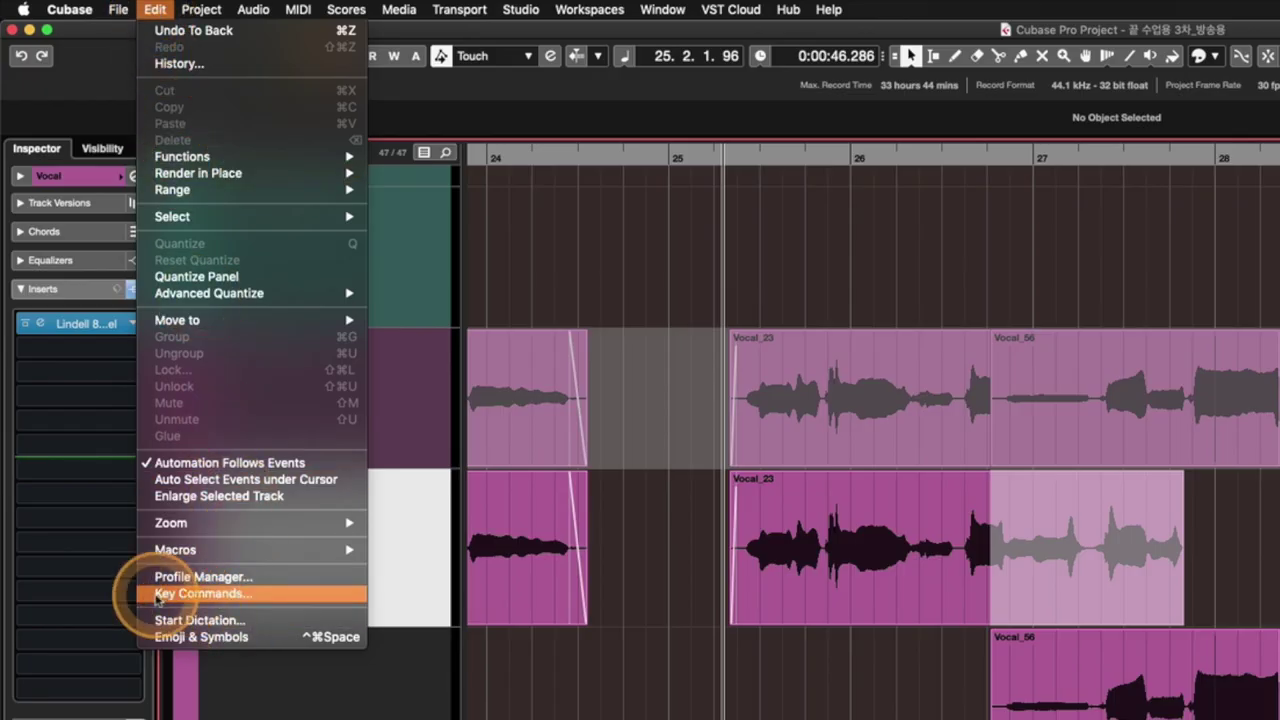
{"action": "left_click", "coordinate": [225, 593]}
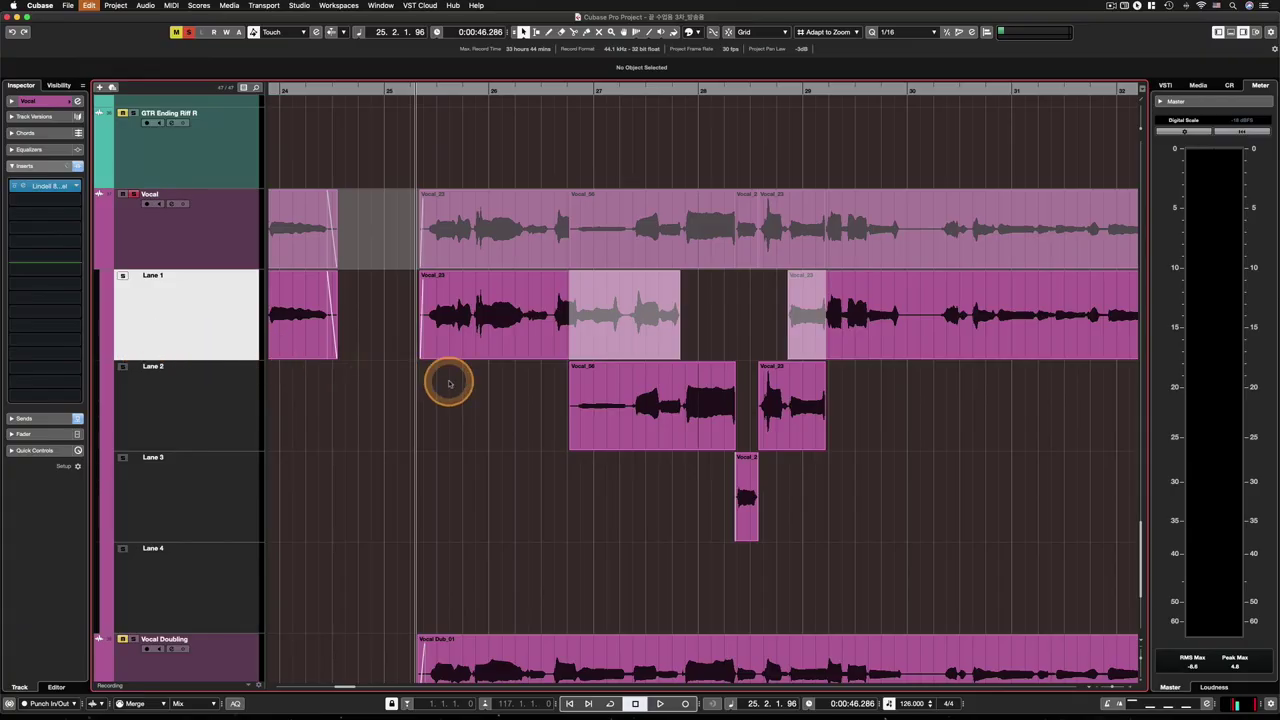
{"action": "left_click", "coordinate": [366, 221]}
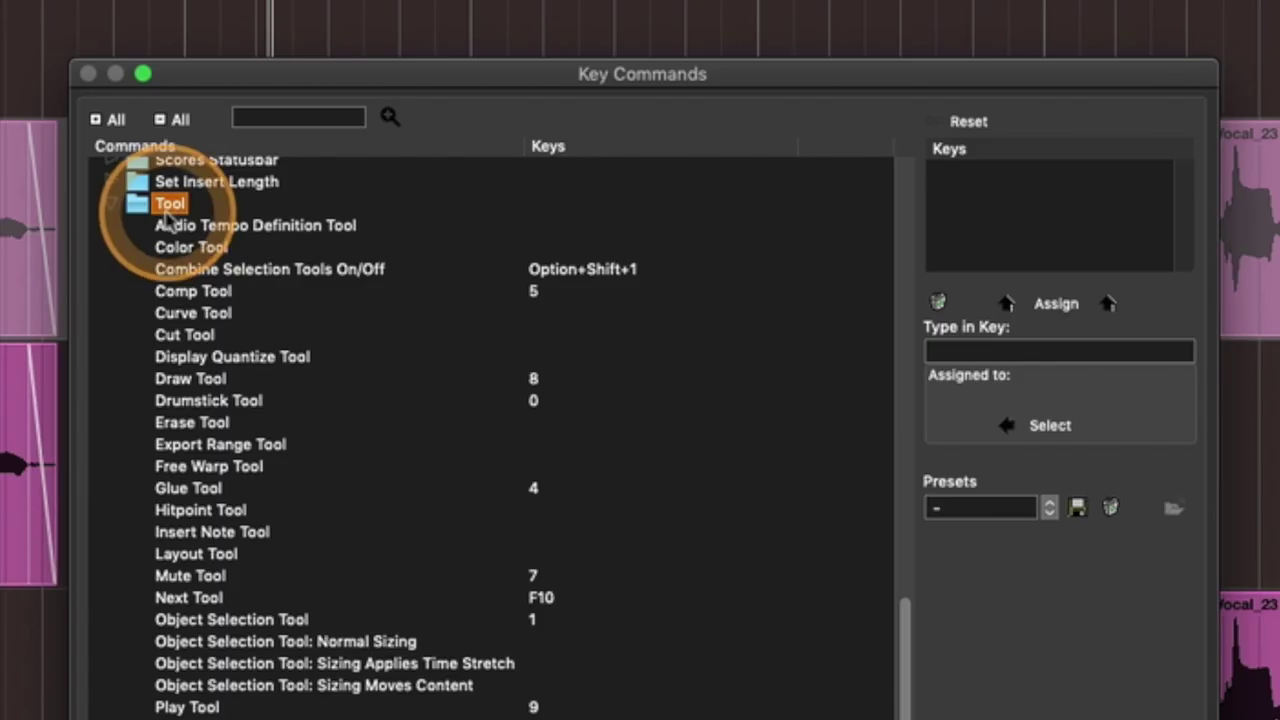
{"action": "left_click", "coordinate": [190, 290]}
{"action": "left_click", "coordinate": [522, 292]}
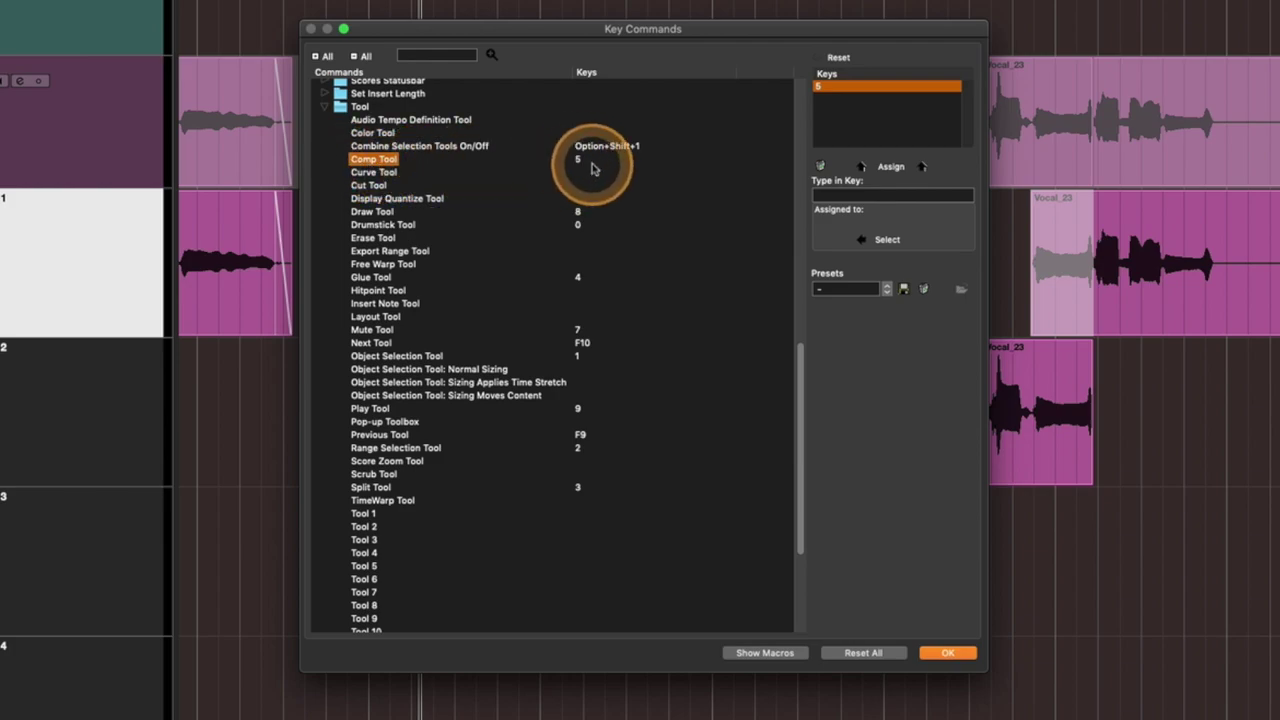
{"action": "left_click", "coordinate": [948, 653]}
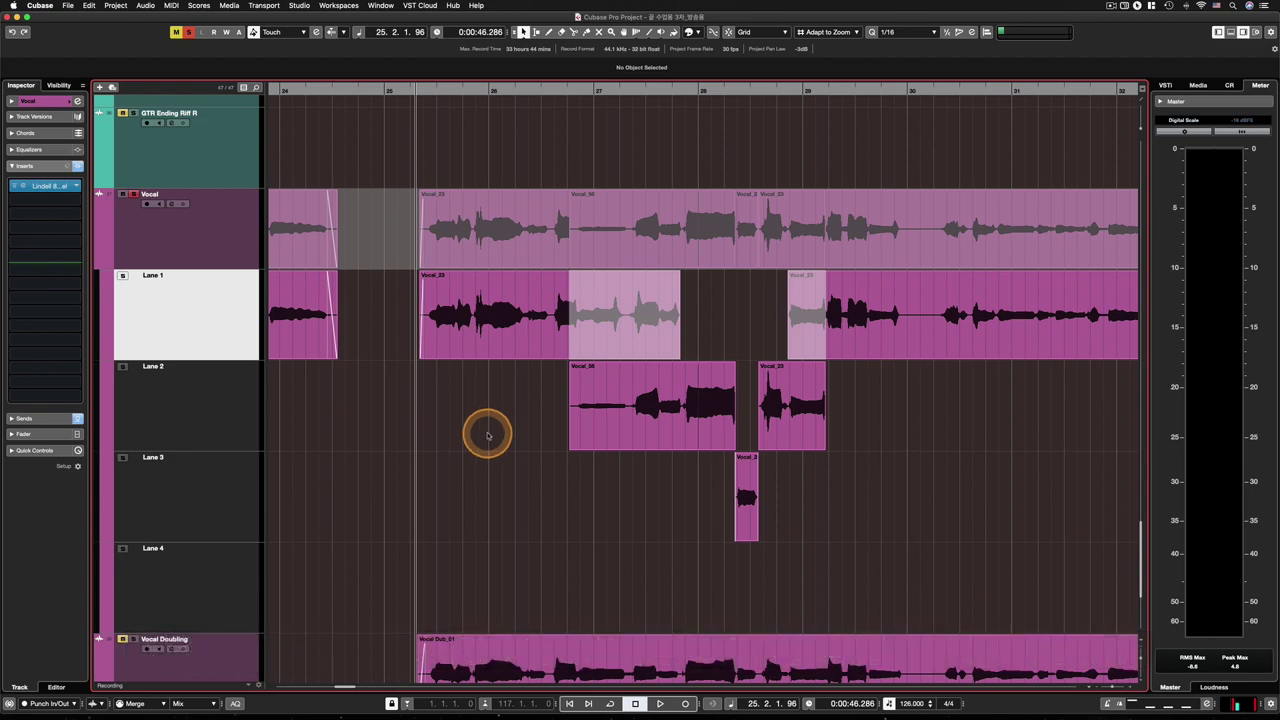
{"action": "left_click", "coordinate": [606, 303]}
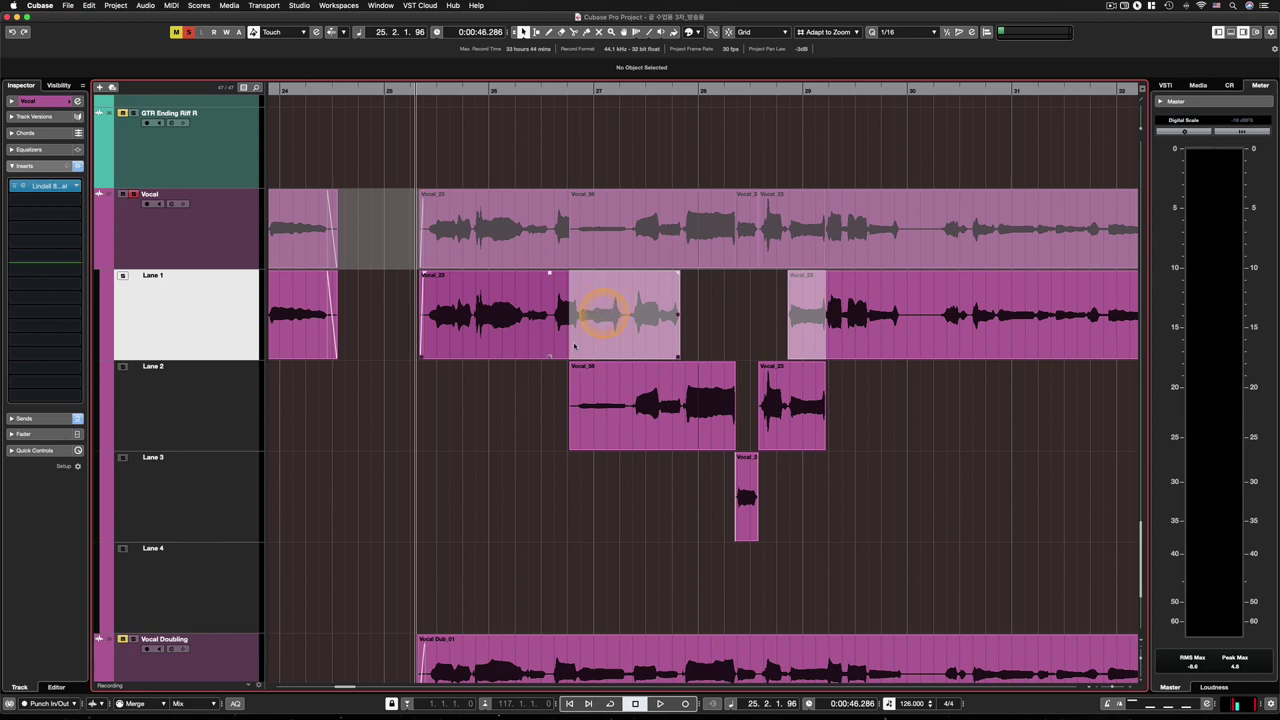
{"action": "scroll", "coordinate": [530, 342], "scroll_direction": "right", "scroll_amount": 2}
{"action": "left_click", "coordinate": [874, 329]}
{"action": "left_click", "coordinate": [910, 468]}
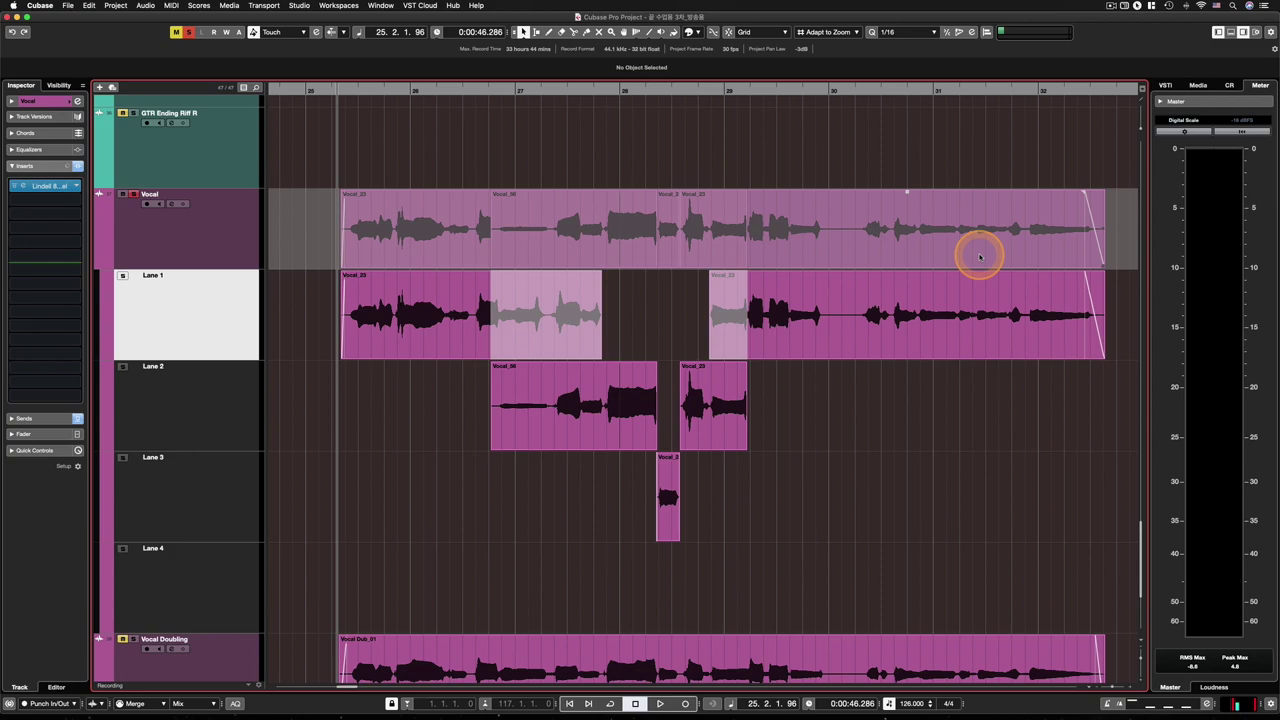
{"action": "left_click", "coordinate": [980, 340]}
{"action": "left_click", "coordinate": [270, 312]}
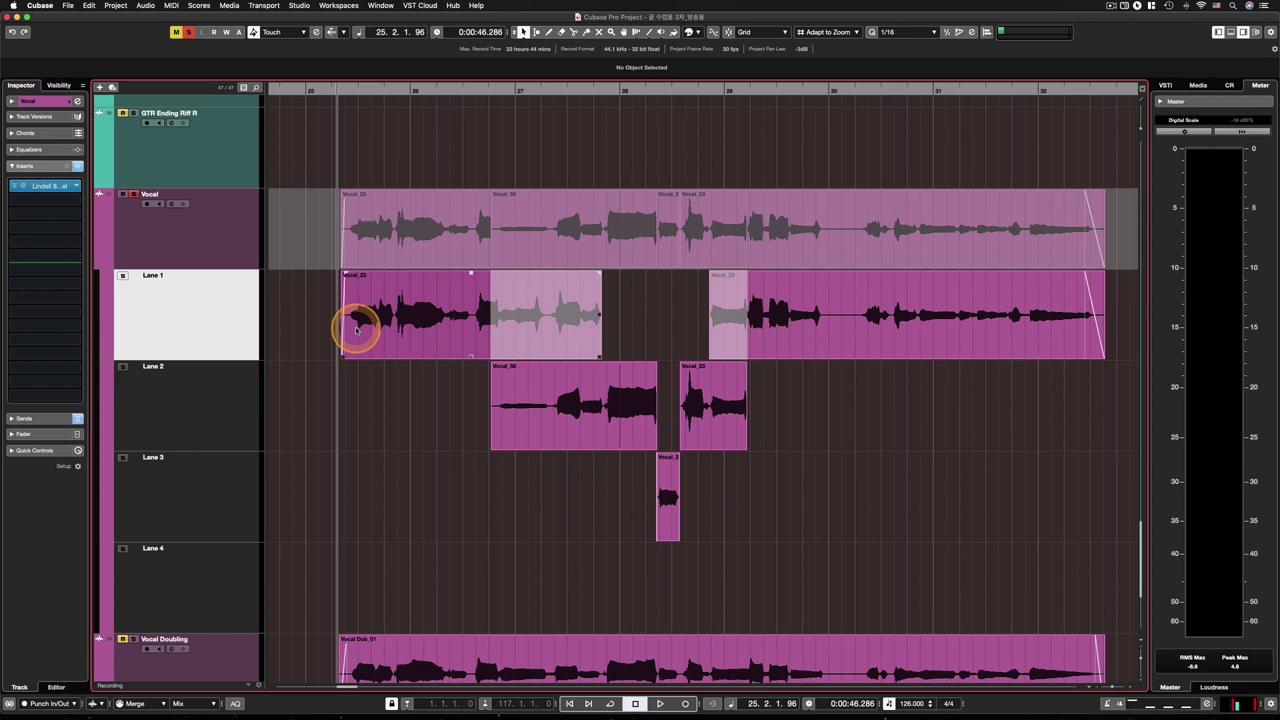
{"action": "left_click", "coordinate": [258, 333]}
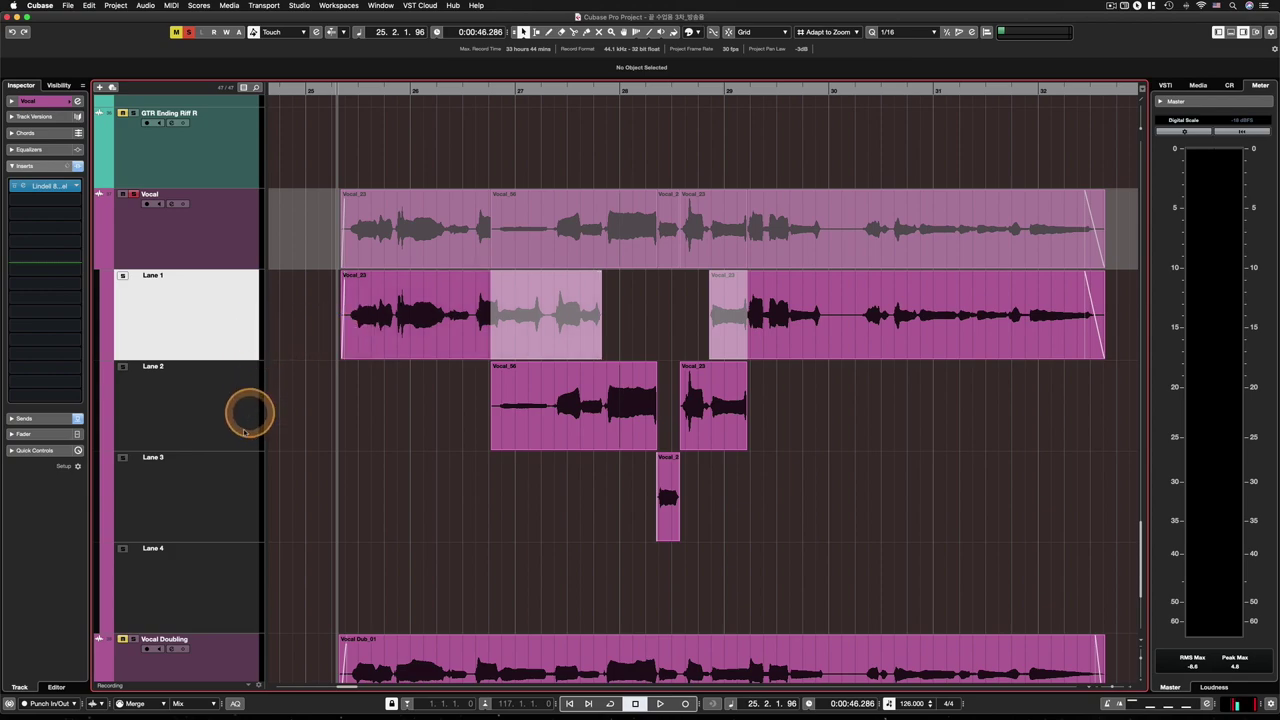
- Select the Vocal track and go through its take events on Lanes 1 to 3 one by one
{"action": "left_click", "coordinate": [182, 243]}
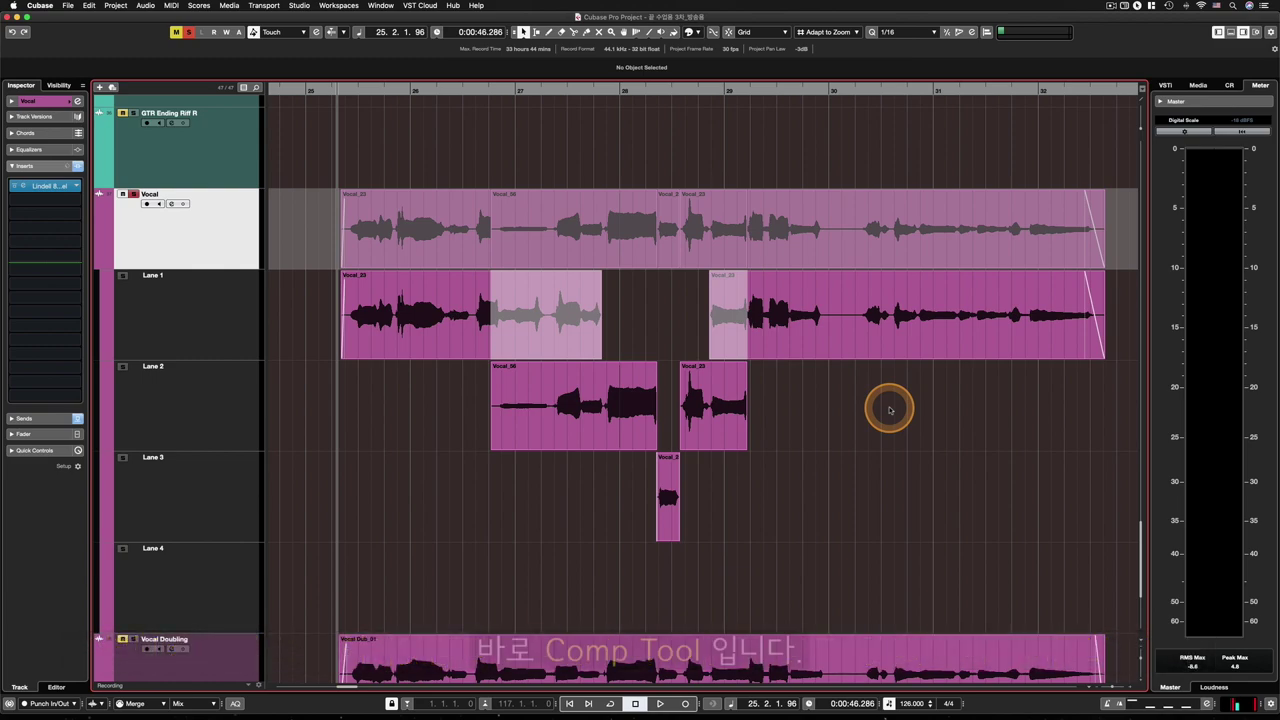
{"action": "left_click", "coordinate": [418, 322]}
{"action": "left_click", "coordinate": [591, 406]}
{"action": "left_click", "coordinate": [670, 468]}
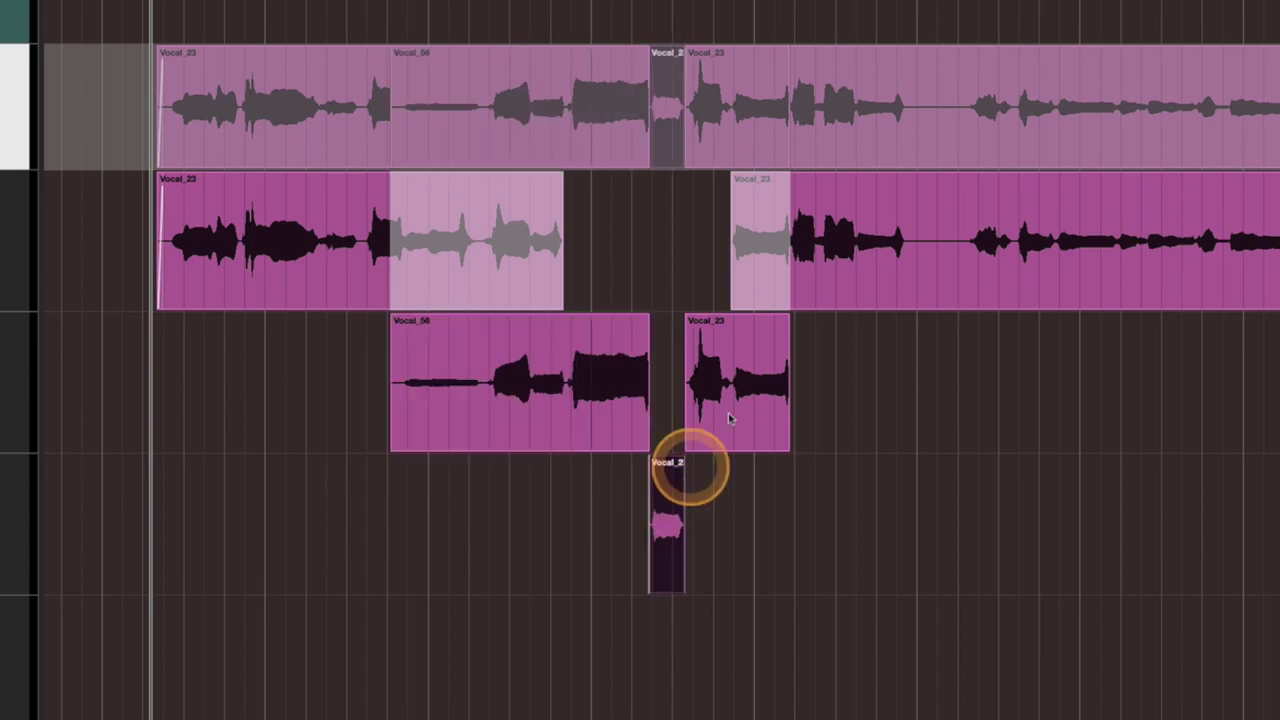
{"action": "left_click", "coordinate": [757, 377]}
{"action": "left_click", "coordinate": [943, 271]}
{"action": "left_click", "coordinate": [729, 386]}
{"action": "left_click", "coordinate": [441, 395]}
{"action": "left_click", "coordinate": [200, 234]}
{"action": "left_click", "coordinate": [517, 409]}
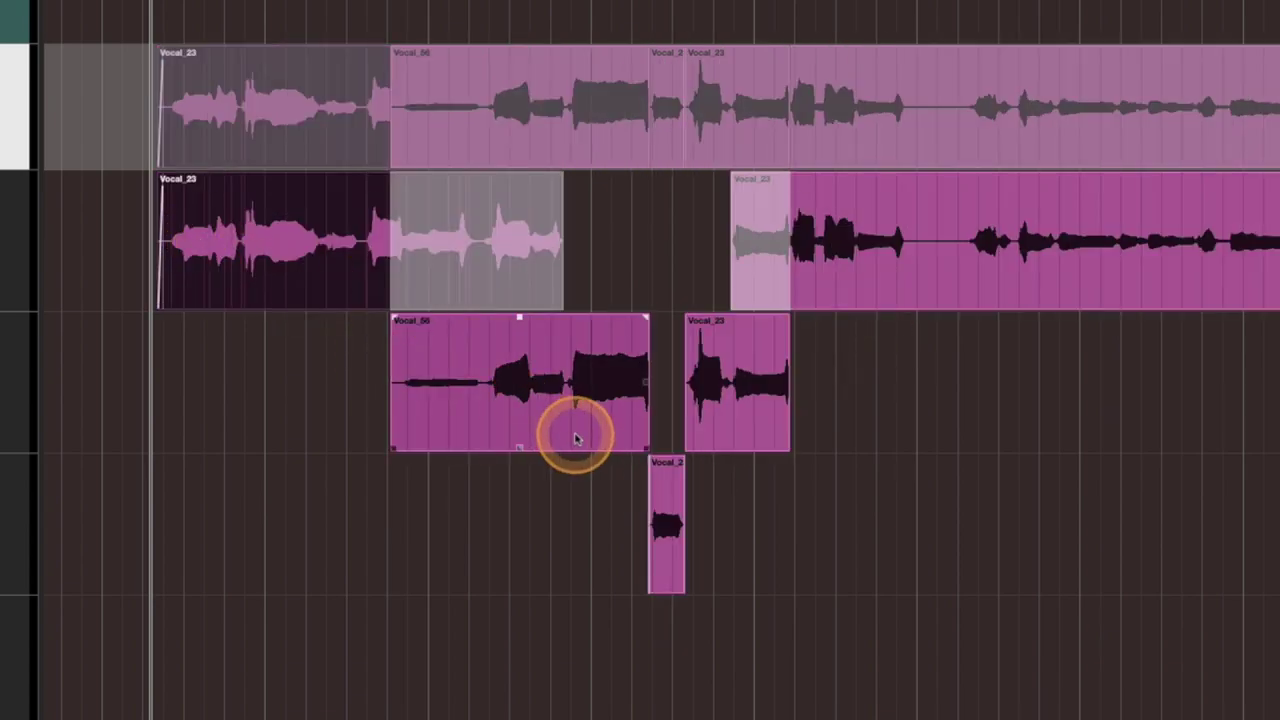
- Extend the start of the Vocal_56 event on Lane 2 slightly earlier over the first Vocal_23 event
{"action": "left_click", "coordinate": [551, 303]}
{"action": "mouse_move", "coordinate": [560, 302]}
{"action": "left_mouse_down"}
{"action": "mouse_move", "coordinate": [397, 303]}
{"action": "mouse_move", "coordinate": [562, 302]}
{"action": "left_mouse_up"}
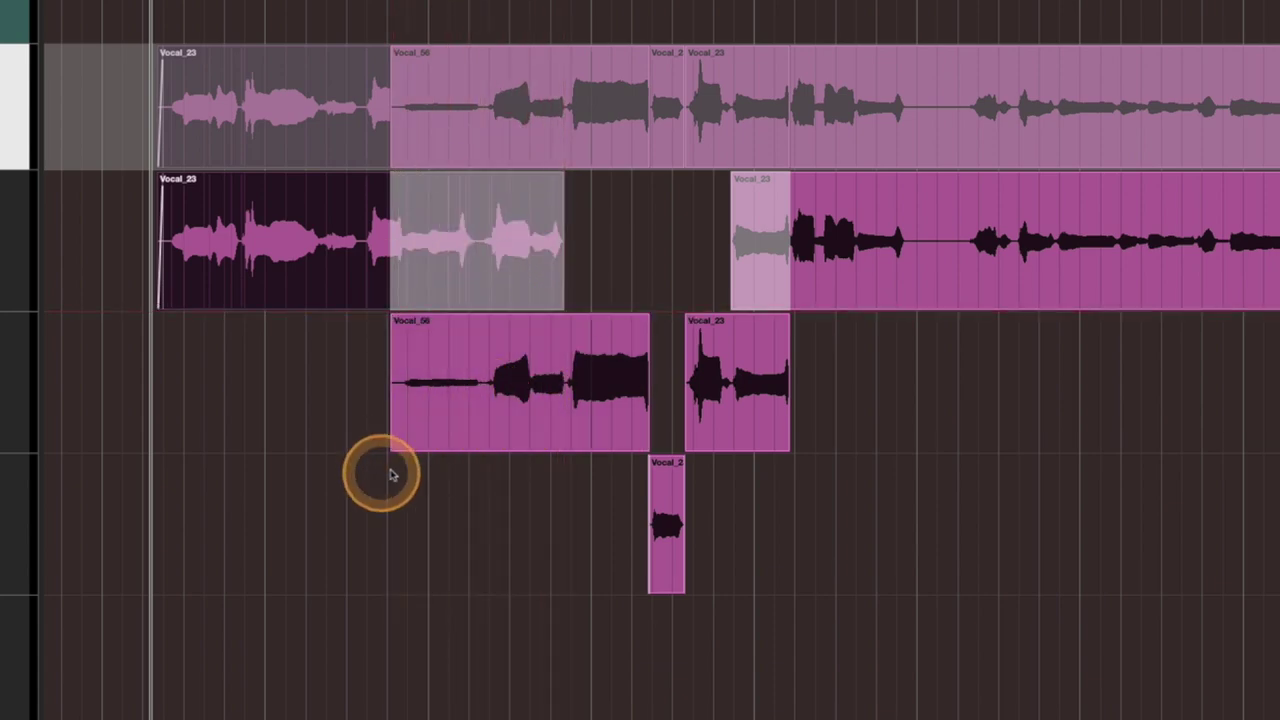
{"action": "mouse_move", "coordinate": [391, 449]}
{"action": "left_mouse_down"}
{"action": "mouse_move", "coordinate": [481, 450]}
{"action": "mouse_move", "coordinate": [371, 449]}
{"action": "left_mouse_up"}
{"action": "left_click", "coordinate": [394, 448]}
{"action": "left_click", "coordinate": [563, 424]}
{"action": "left_click", "coordinate": [370, 243]}
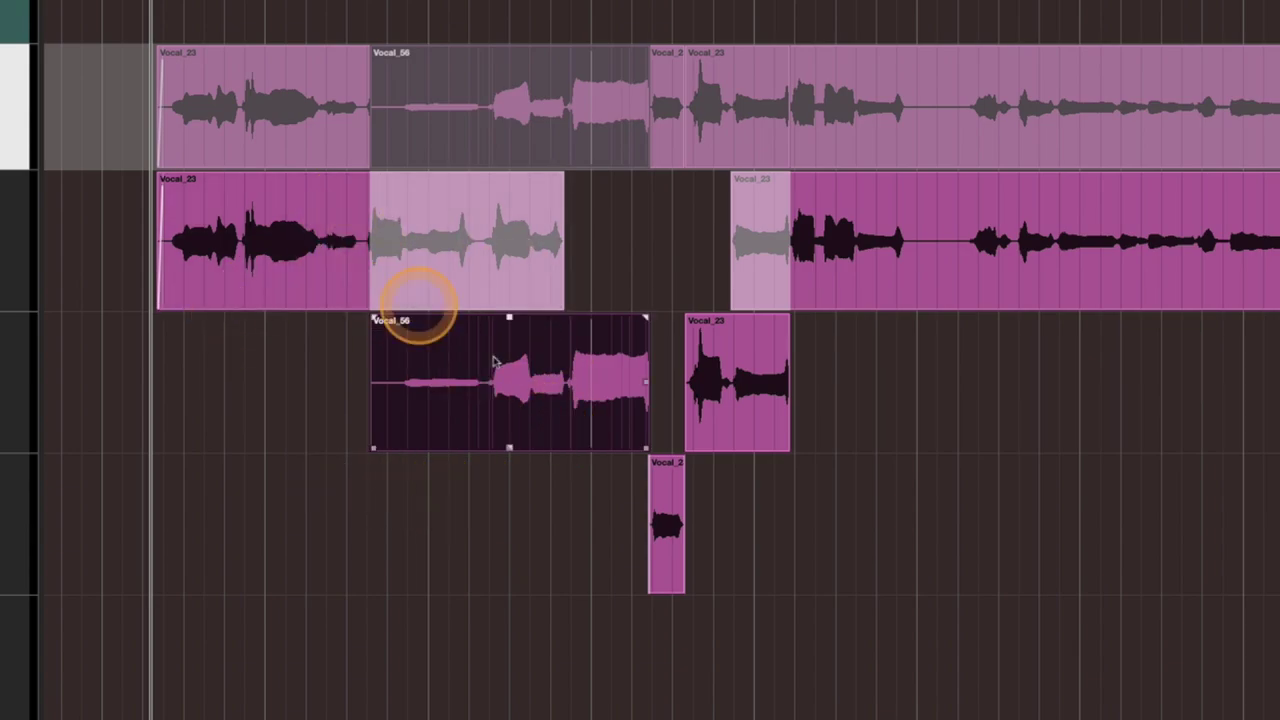
- Try trimming Vocal_56's start and the first Vocal_23's end to meet at about 27. 2. 2. 91, and undo the trims
{"action": "left_click_drag", "start_coordinate": [374, 449], "coordinate": [489, 440]}
{"action": "left_click_drag", "start_coordinate": [561, 307], "coordinate": [484, 311]}
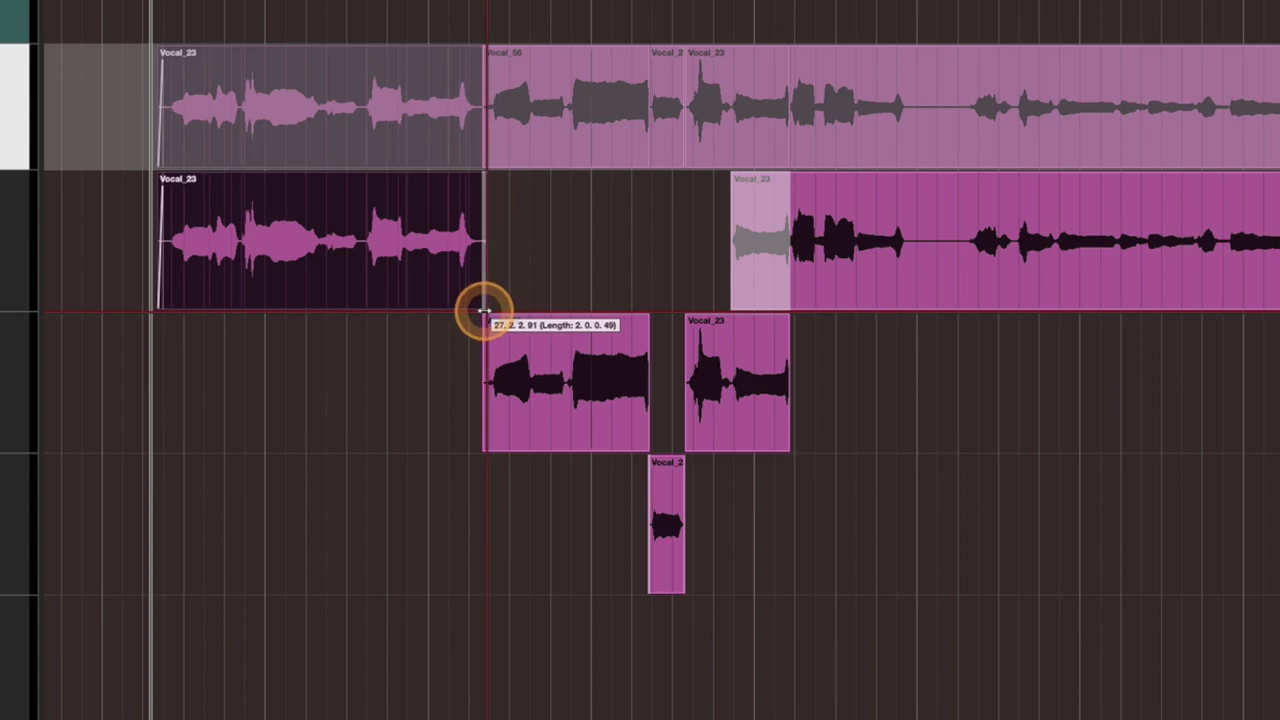
{"action": "left_click_drag", "start_coordinate": [787, 304], "coordinate": [731, 311]}
{"action": "key", "text": "super+z"}
{"action": "key", "text": "super+z"}
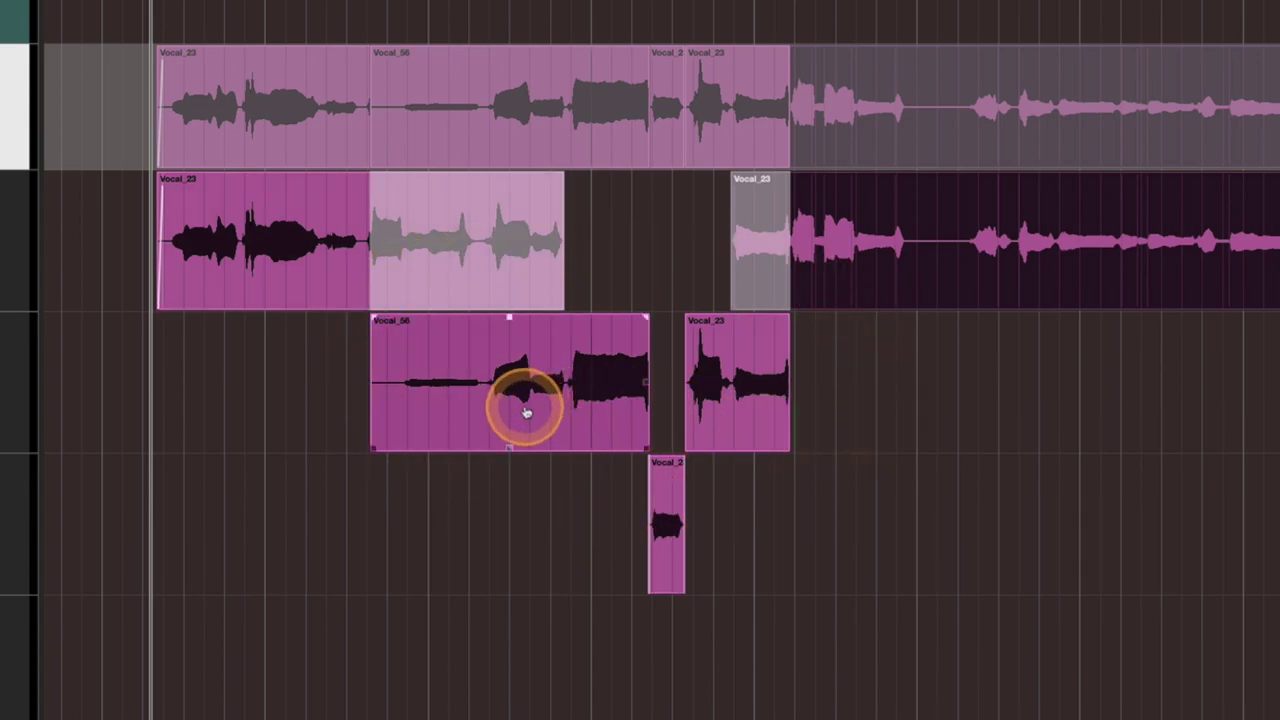
- With the Comp tool, activate the first Vocal_23 take on Lane 1 in the overlap, and switch back to Vocal_56 on Lane 2
{"action": "left_click", "coordinate": [914, 423]}
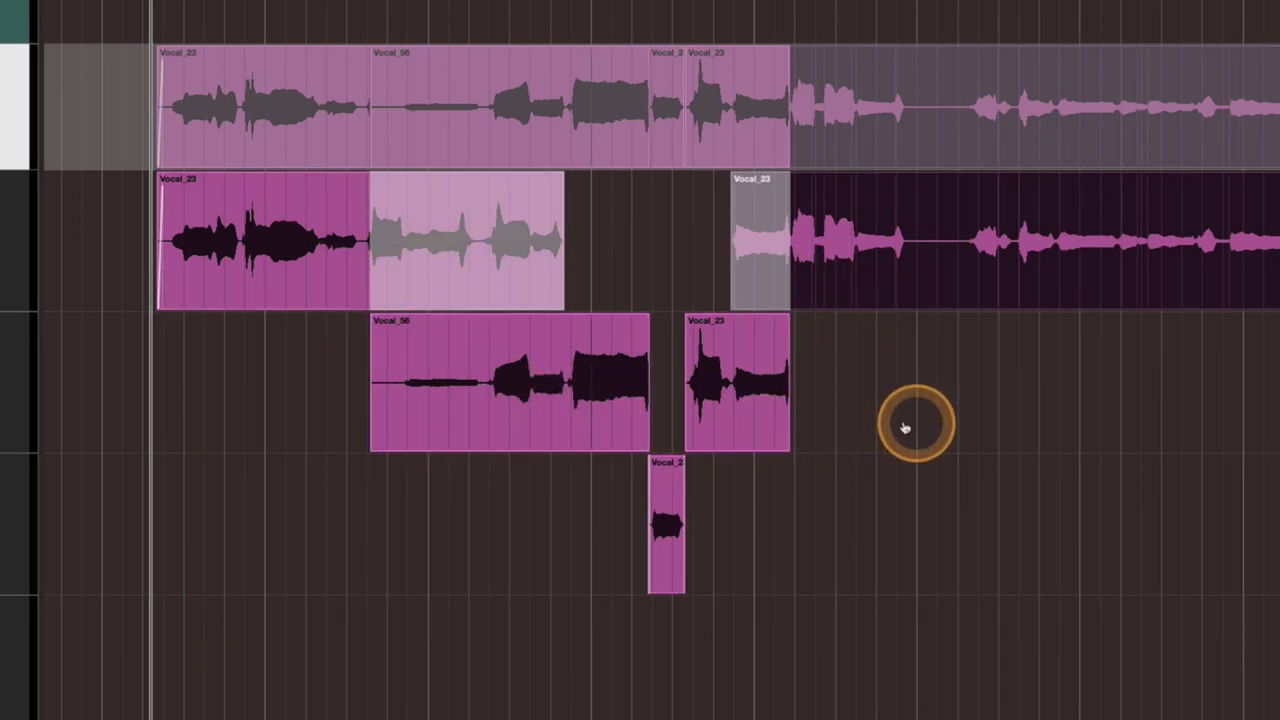
{"action": "left_click", "coordinate": [486, 417]}
{"action": "left_click", "coordinate": [349, 285]}
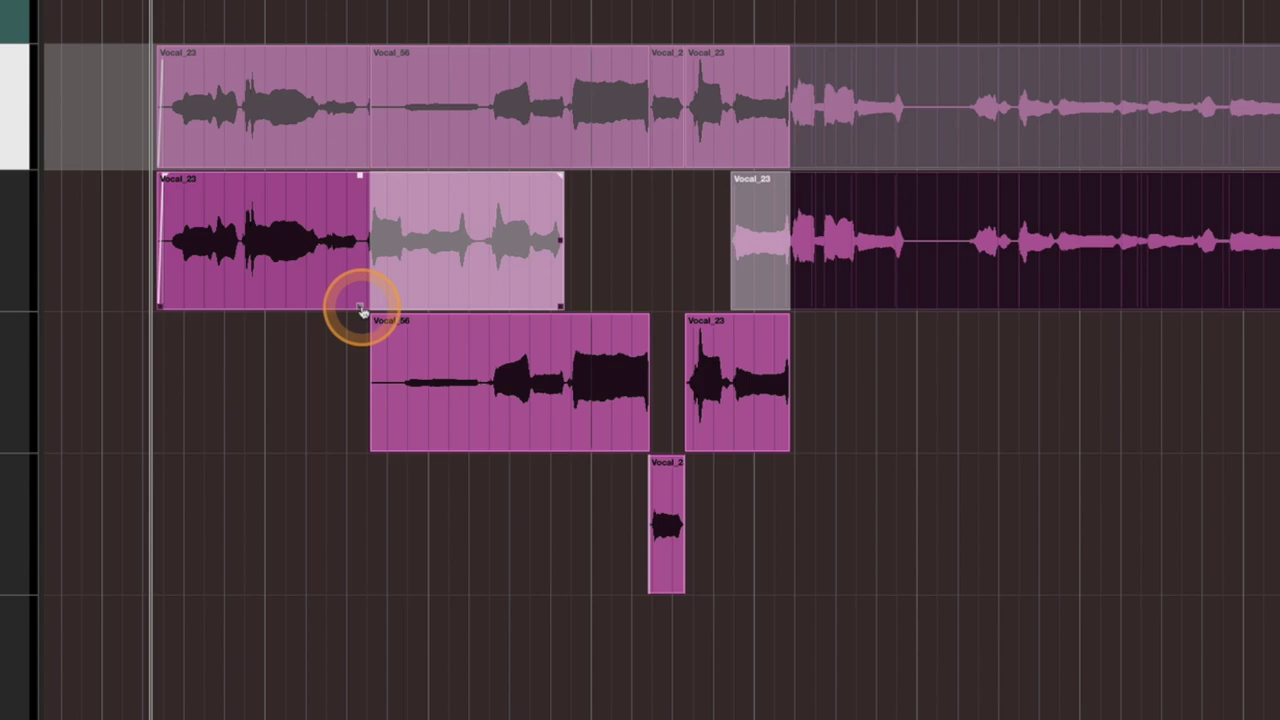
{"action": "left_click", "coordinate": [360, 309]}
{"action": "left_click", "coordinate": [541, 437]}
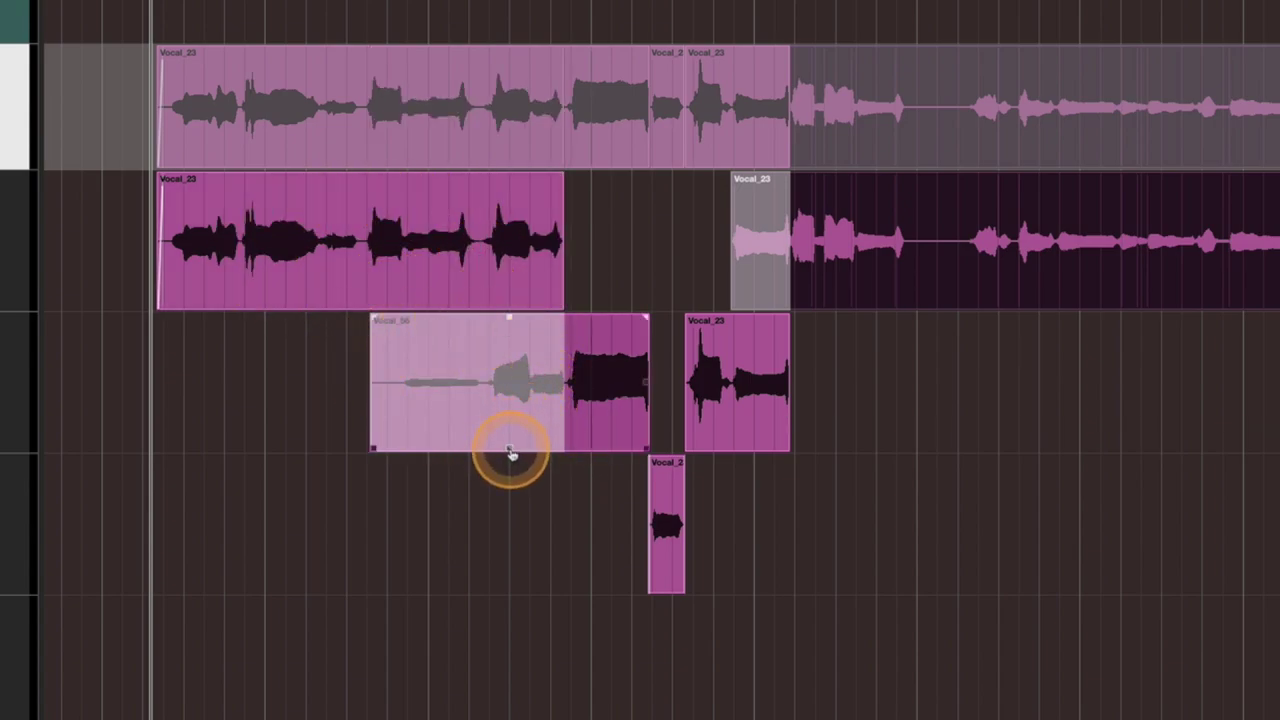
{"action": "left_click", "coordinate": [510, 454]}
- Alternate the active take between Lanes 1 and 2, leaving the full first Vocal_23 event on Lane 1 active
{"action": "left_click", "coordinate": [366, 302]}
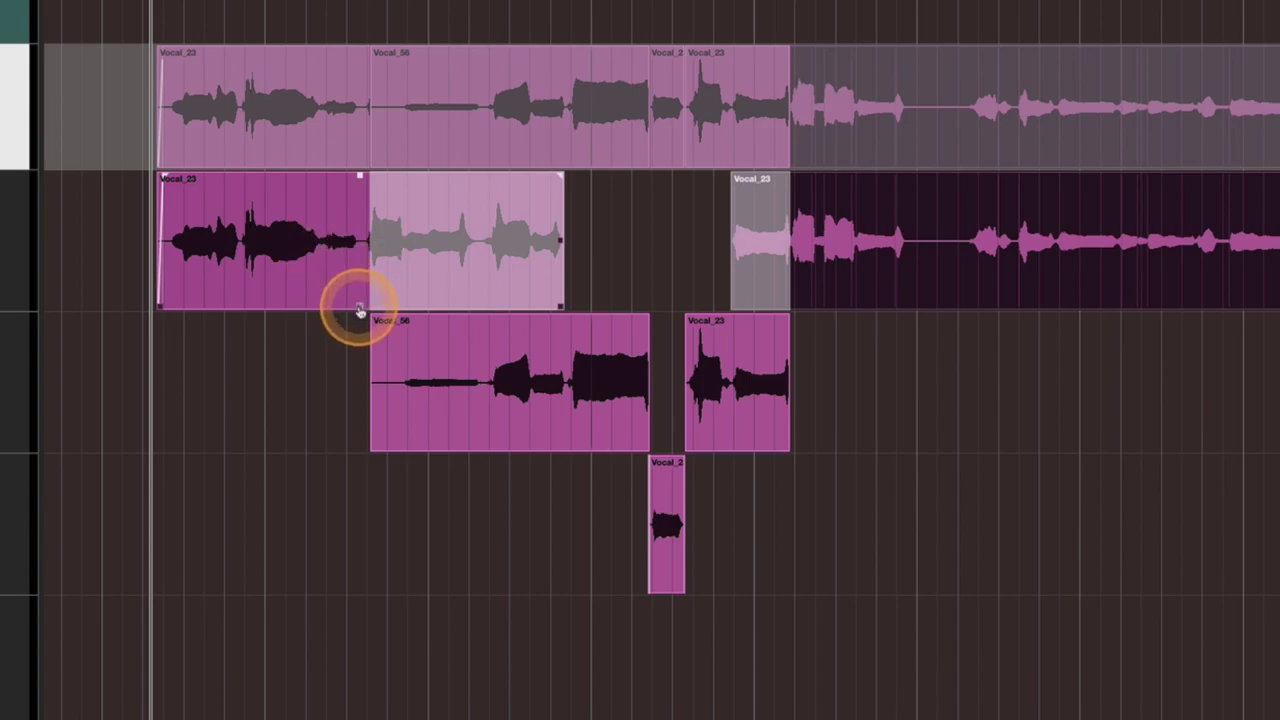
{"action": "left_click", "coordinate": [437, 380]}
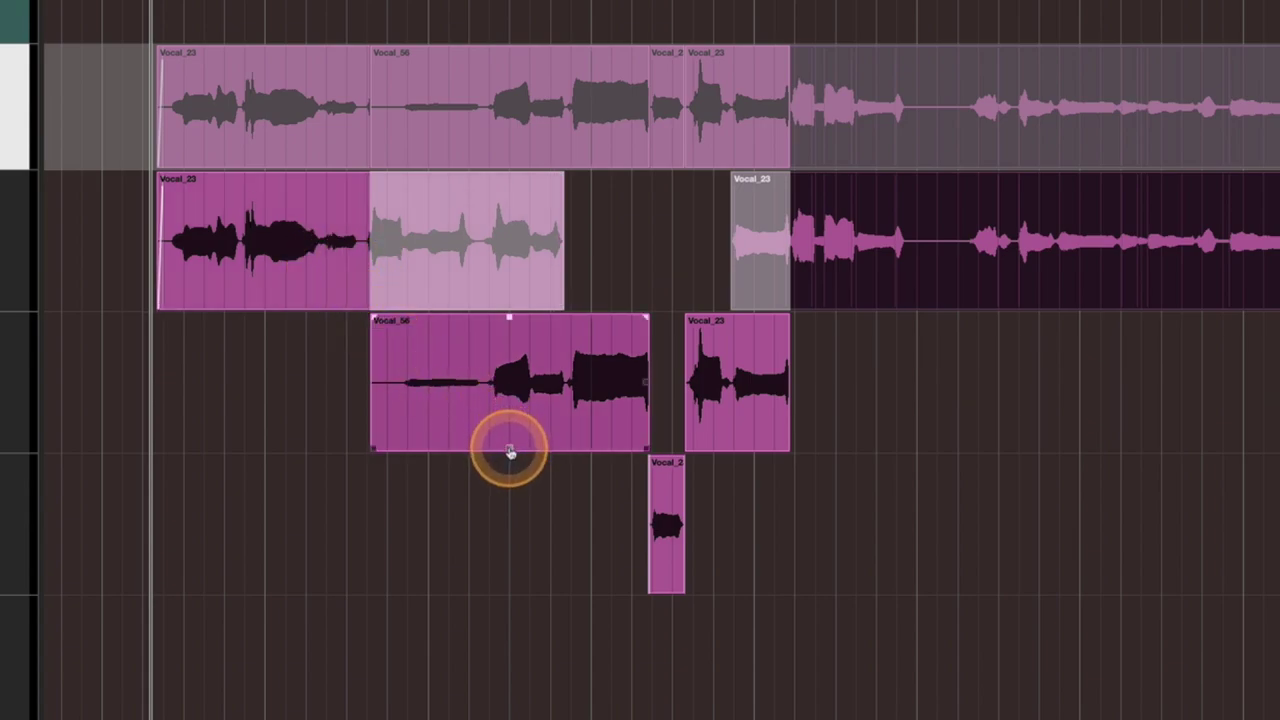
{"action": "left_click", "coordinate": [391, 276]}
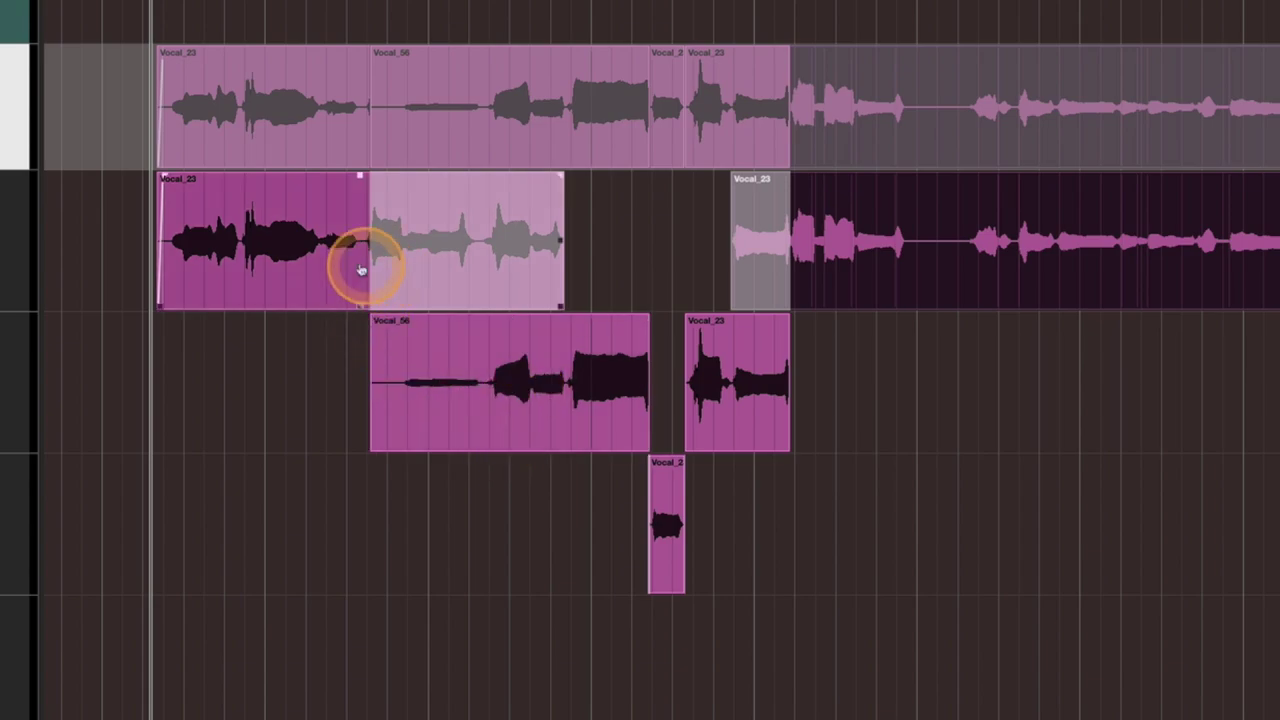
{"action": "left_click", "coordinate": [362, 312]}
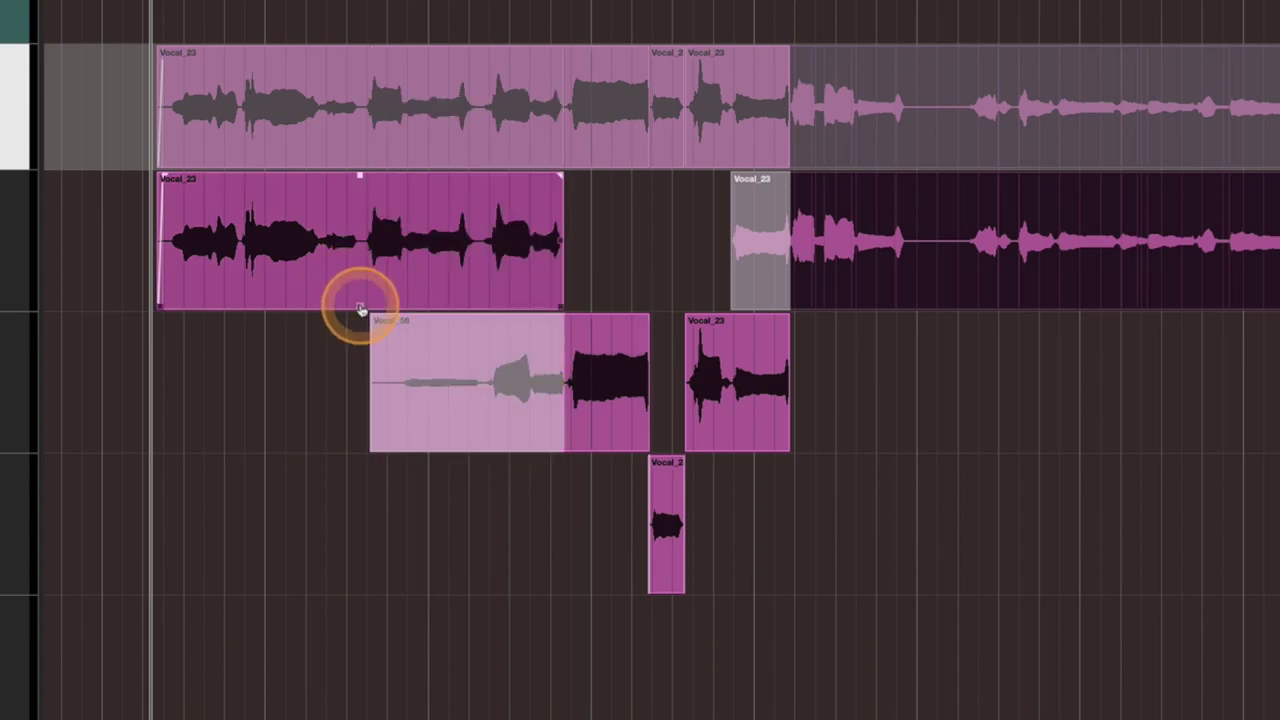
{"action": "left_click", "coordinate": [515, 446]}
{"action": "left_click", "coordinate": [367, 265]}
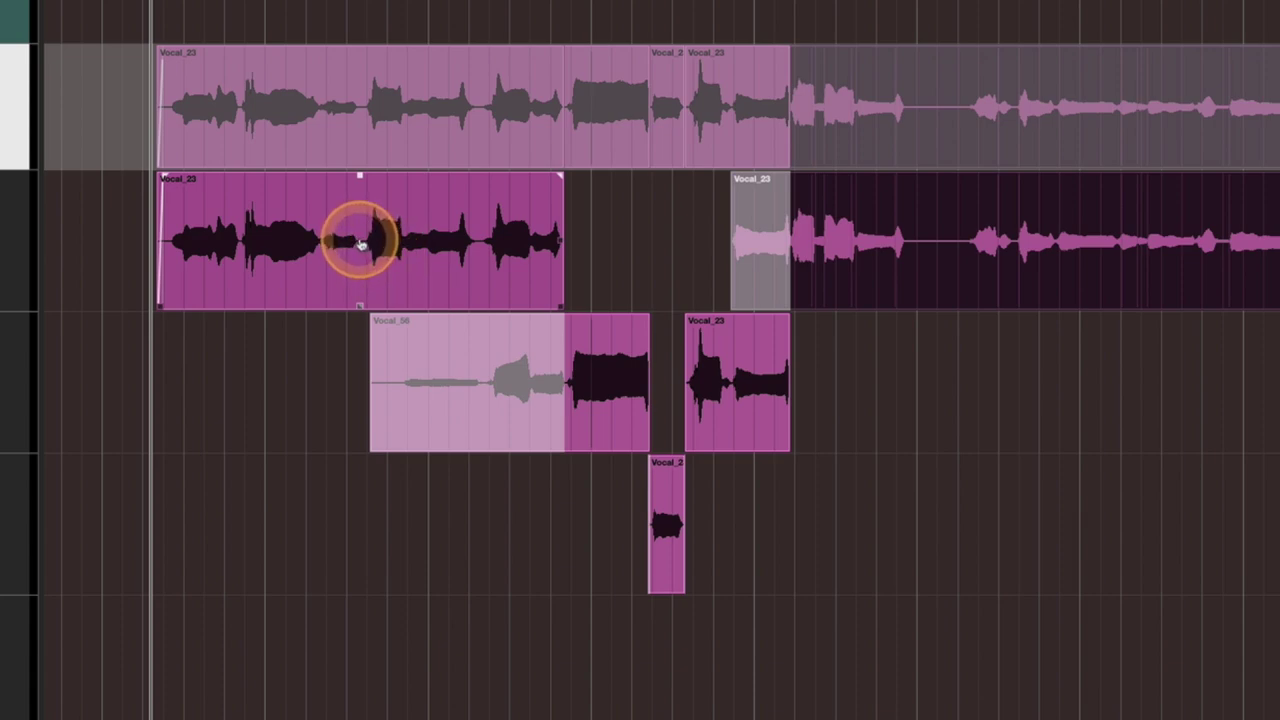
- Split out a middle section of the first Vocal_23 event with the Comp tool, and rejoin its pieces on Lane 1
{"action": "left_click_drag", "start_coordinate": [360, 243], "coordinate": [486, 266]}
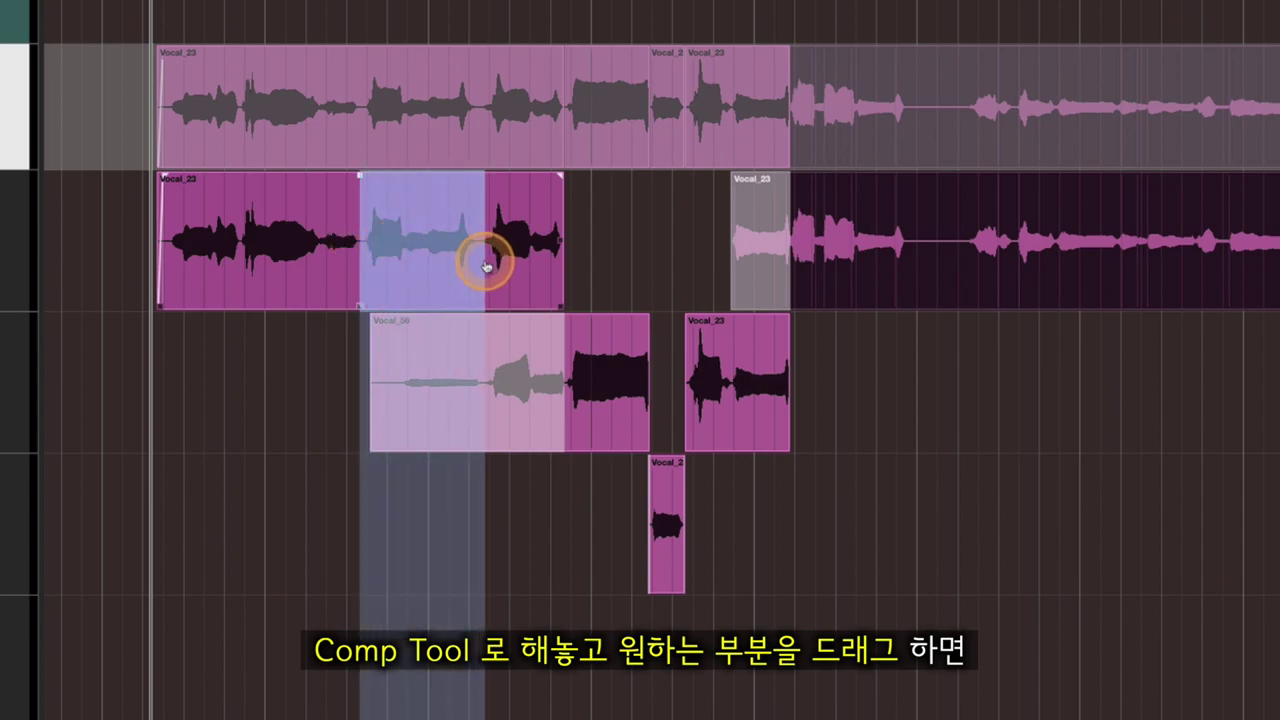
{"action": "left_click_drag", "start_coordinate": [486, 266], "coordinate": [482, 305]}
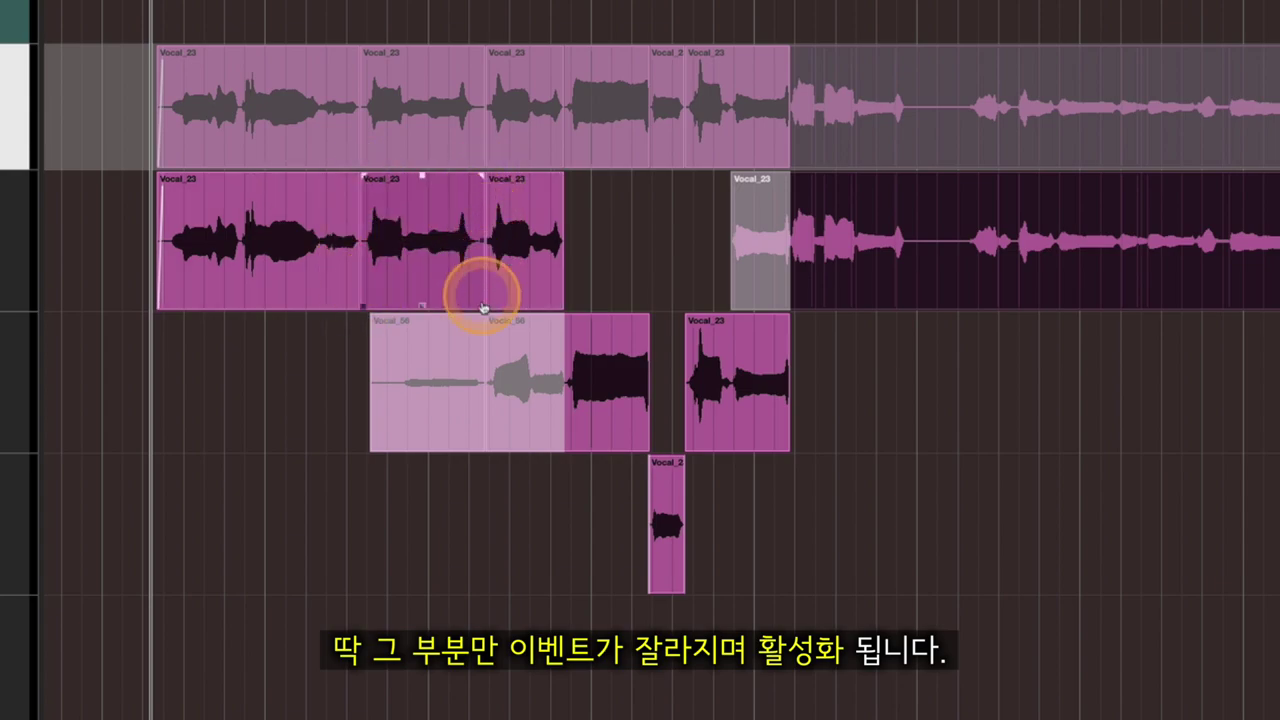
{"action": "mouse_move", "coordinate": [374, 303]}
{"action": "left_mouse_down"}
{"action": "mouse_move", "coordinate": [349, 174]}
{"action": "mouse_move", "coordinate": [474, 171]}
{"action": "mouse_move", "coordinate": [558, 398]}
{"action": "mouse_move", "coordinate": [506, 368]}
{"action": "mouse_move", "coordinate": [523, 406]}
{"action": "mouse_move", "coordinate": [554, 366]}
{"action": "mouse_move", "coordinate": [520, 221]}
{"action": "mouse_move", "coordinate": [529, 240]}
{"action": "mouse_move", "coordinate": [531, 209]}
{"action": "mouse_move", "coordinate": [498, 362]}
{"action": "mouse_move", "coordinate": [586, 380]}
{"action": "mouse_move", "coordinate": [571, 362]}
{"action": "mouse_move", "coordinate": [518, 362]}
{"action": "mouse_move", "coordinate": [566, 393]}
{"action": "mouse_move", "coordinate": [523, 386]}
{"action": "mouse_move", "coordinate": [479, 406]}
{"action": "left_mouse_up"}
{"action": "left_click_drag", "start_coordinate": [563, 400], "coordinate": [571, 302]}
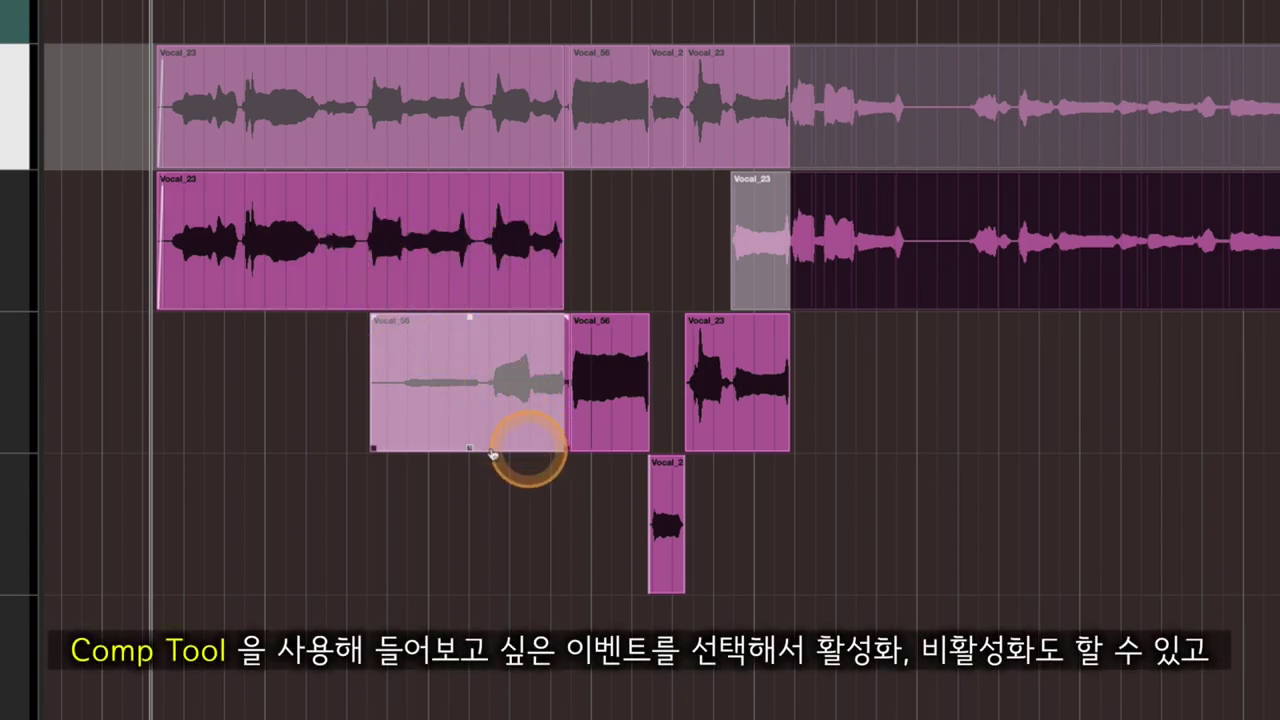
- Split out and activate only the final section of the inactive Vocal_56 piece on Lane 2 with the Comp tool
{"action": "left_click", "coordinate": [470, 450]}
{"action": "left_click", "coordinate": [449, 400]}
{"action": "left_click", "coordinate": [398, 316]}
{"action": "left_click", "coordinate": [406, 322]}
{"action": "left_click", "coordinate": [416, 328]}
{"action": "left_click", "coordinate": [465, 384]}
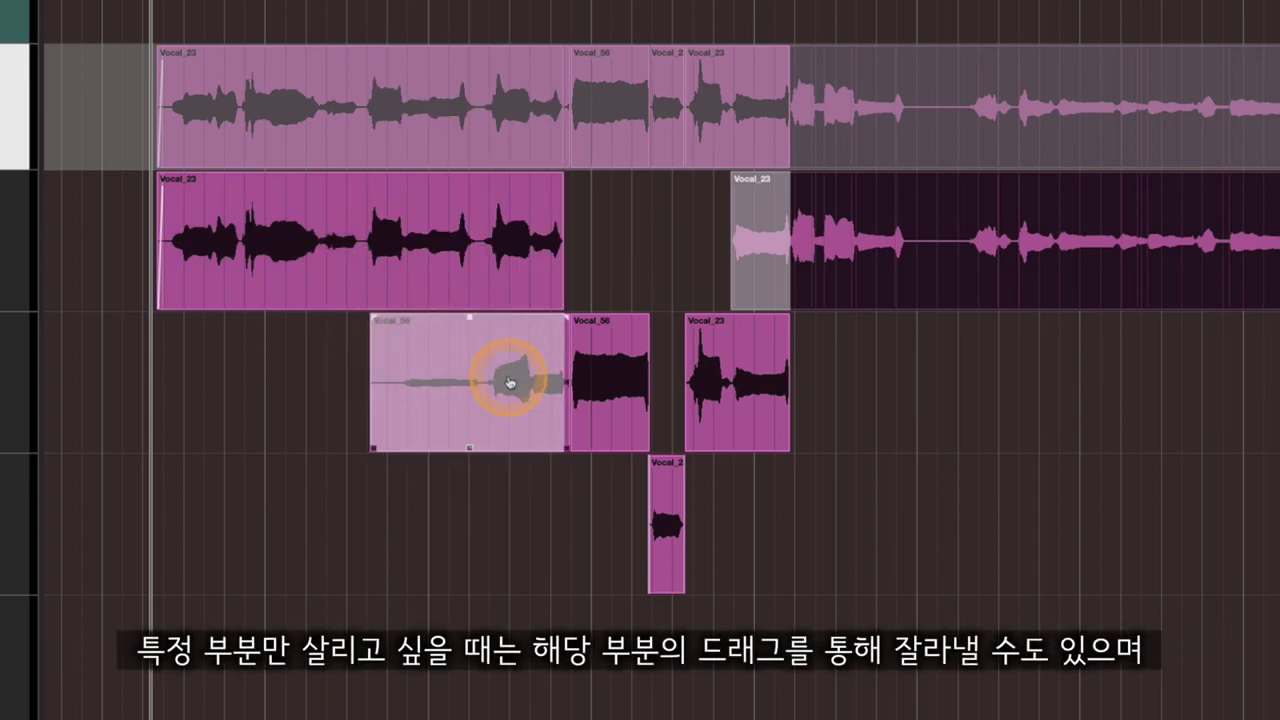
{"action": "left_click_drag", "start_coordinate": [485, 392], "coordinate": [565, 399]}
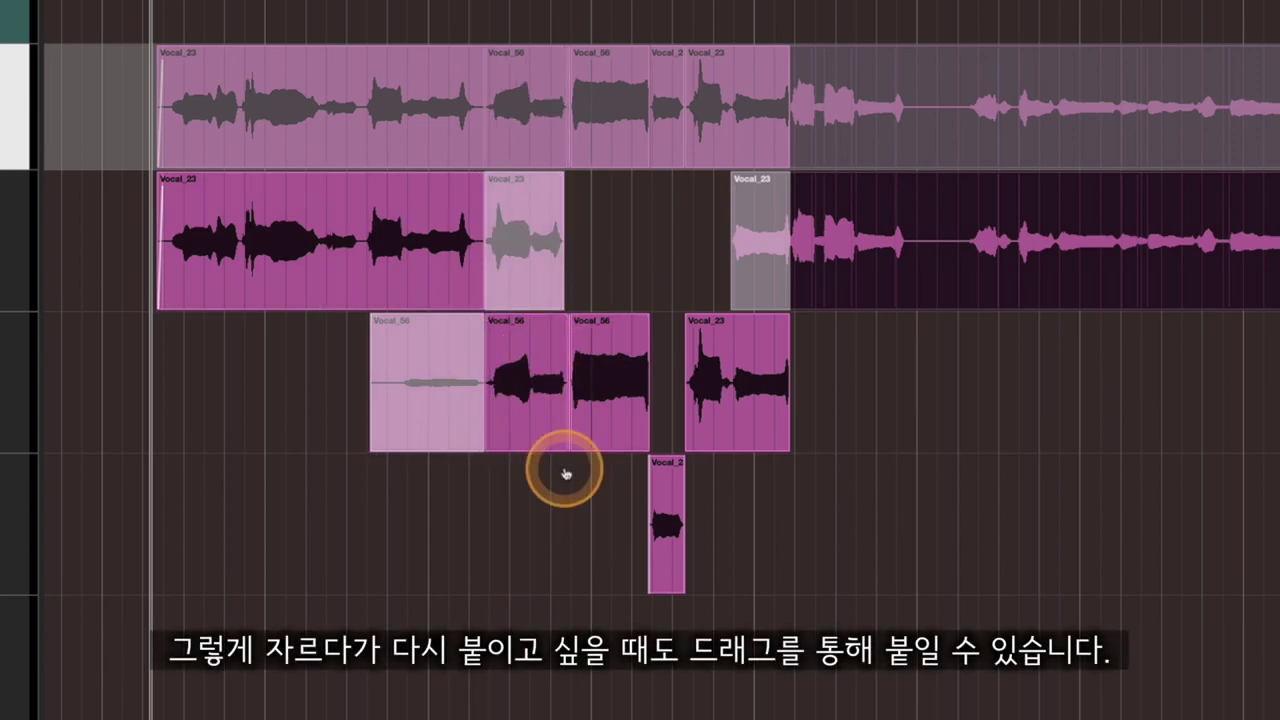
- Activate the second Vocal_23 piece on Lane 1 in place of the overlapping Vocal_56 piece on Lane 2
{"action": "key", "text": "h"}
{"action": "key", "text": "h"}
{"action": "scroll", "coordinate": [600, 472], "scroll_direction": "right", "scroll_amount": 5}
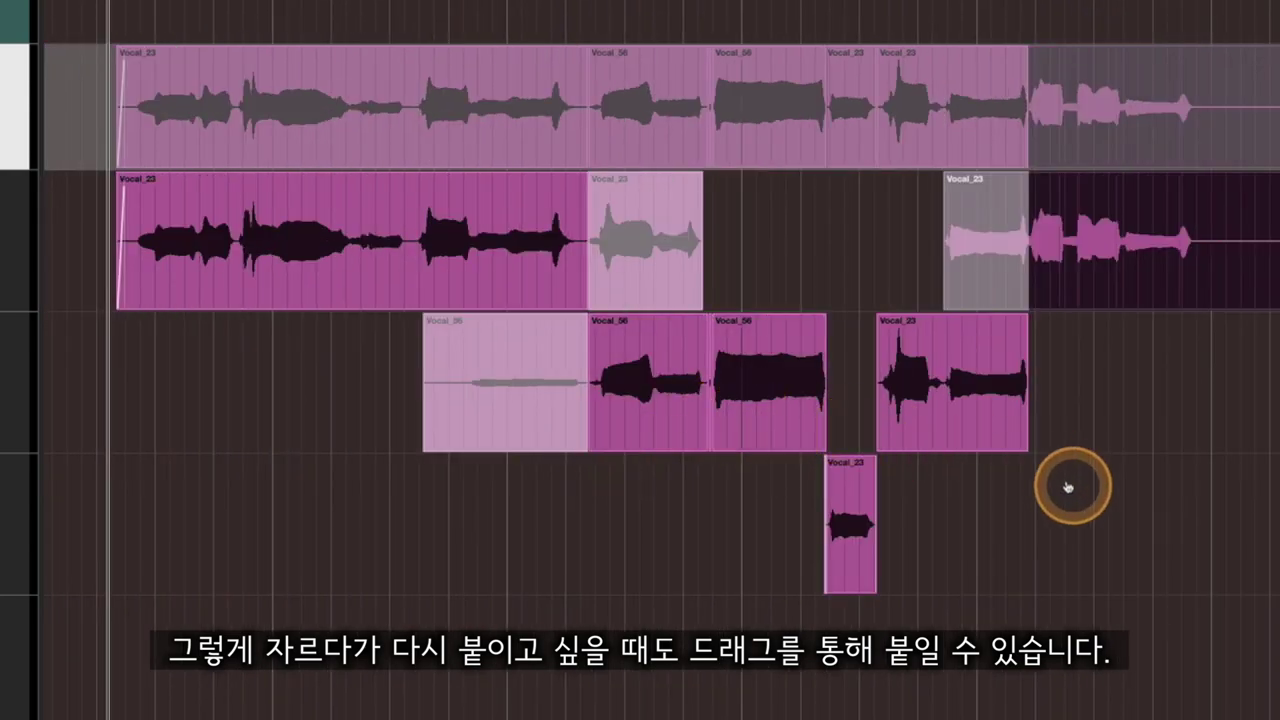
{"action": "left_click_drag", "start_coordinate": [830, 404], "coordinate": [614, 429]}
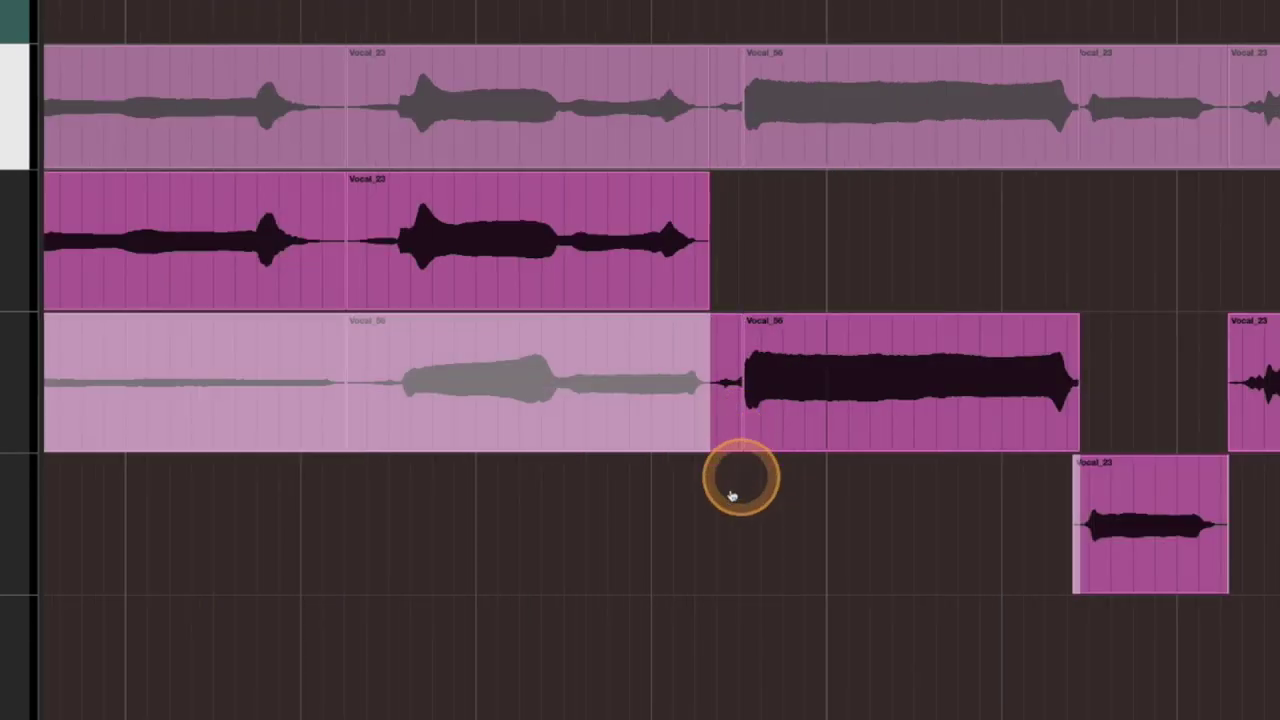
- Adjust the split between the Vocal_23 pieces on Lane 1 within the pause, and start the long Vocal_56 piece on Lane 2 slightly earlier
{"action": "scroll", "coordinate": [677, 442], "scroll_direction": "left", "scroll_amount": 3}
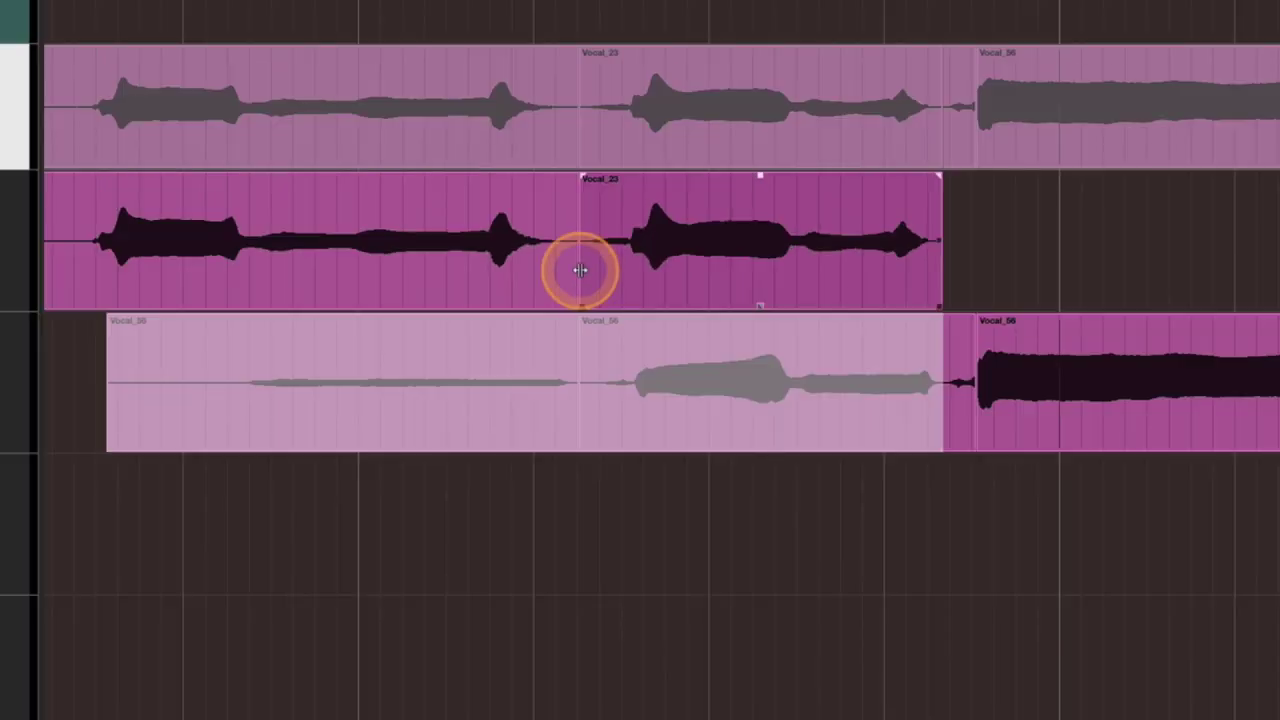
{"action": "left_click_drag", "start_coordinate": [653, 280], "coordinate": [578, 288]}
{"action": "left_click", "coordinate": [1051, 400]}
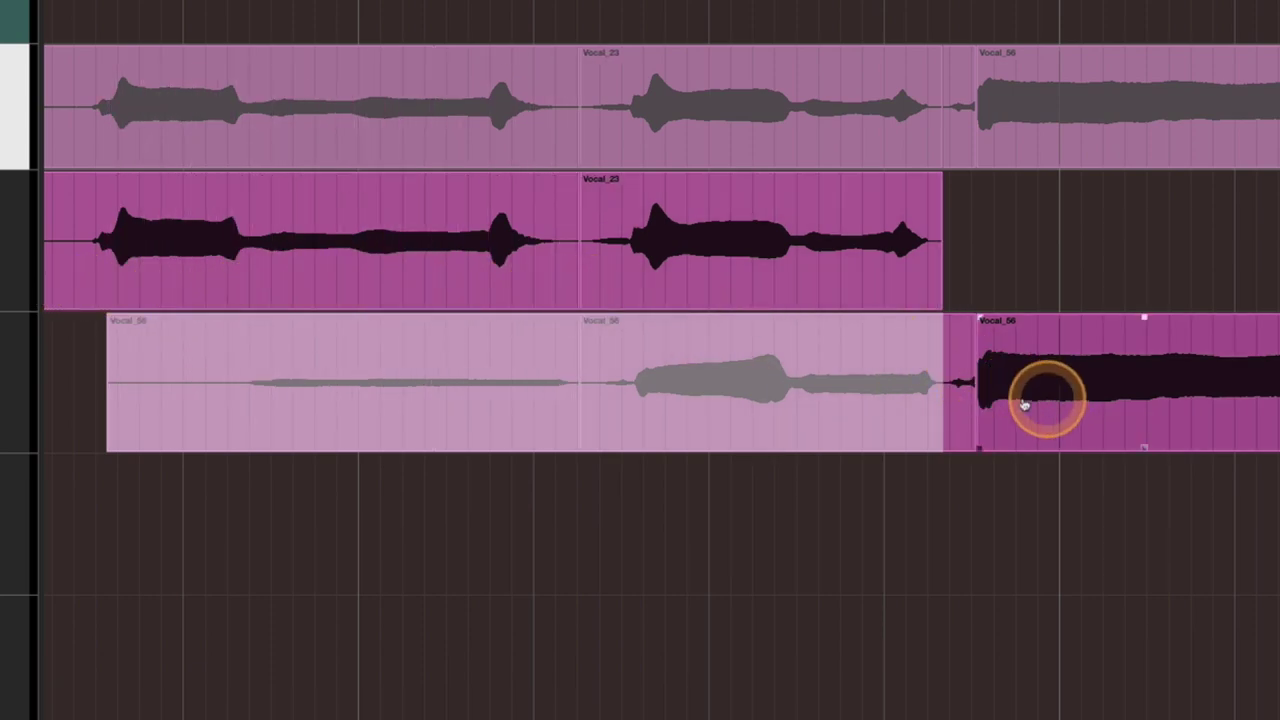
{"action": "left_click_drag", "start_coordinate": [977, 400], "coordinate": [955, 402]}
{"action": "left_click", "coordinate": [960, 500]}
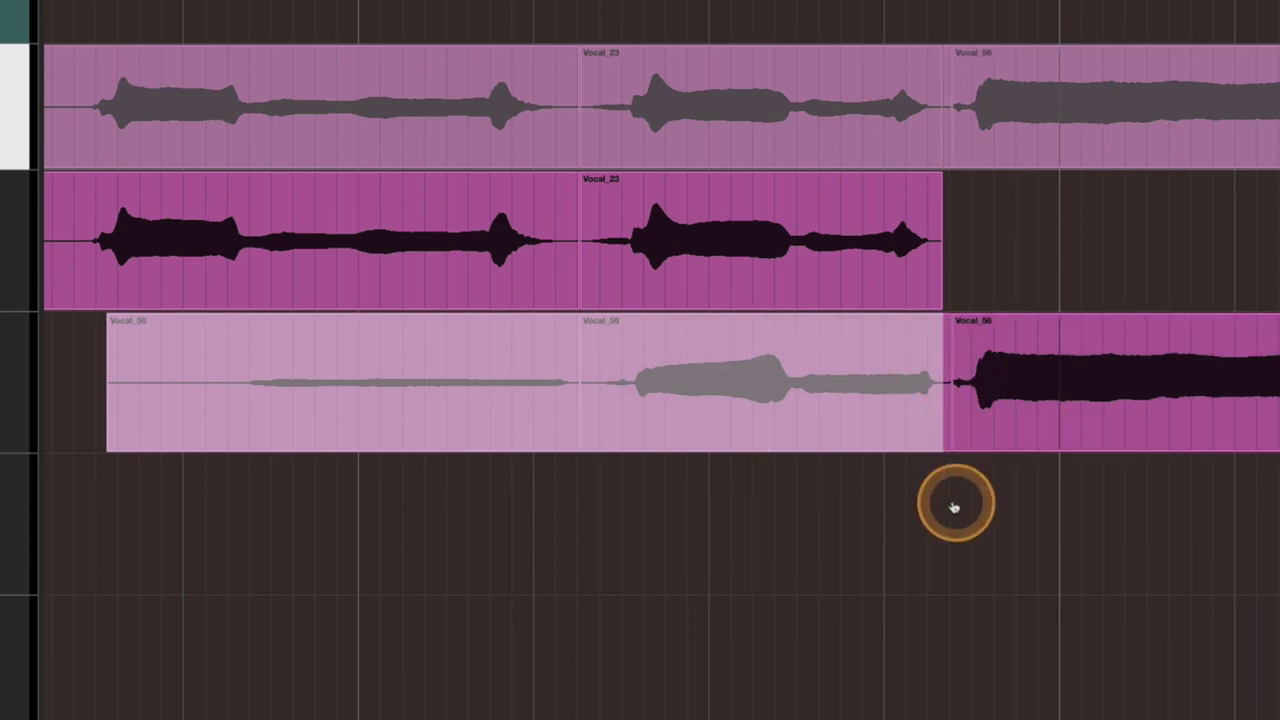
{"action": "key", "text": "g"}
{"action": "key", "text": "g"}
{"action": "key", "text": "g"}
{"action": "key", "text": "g"}
{"action": "key", "text": "g"}
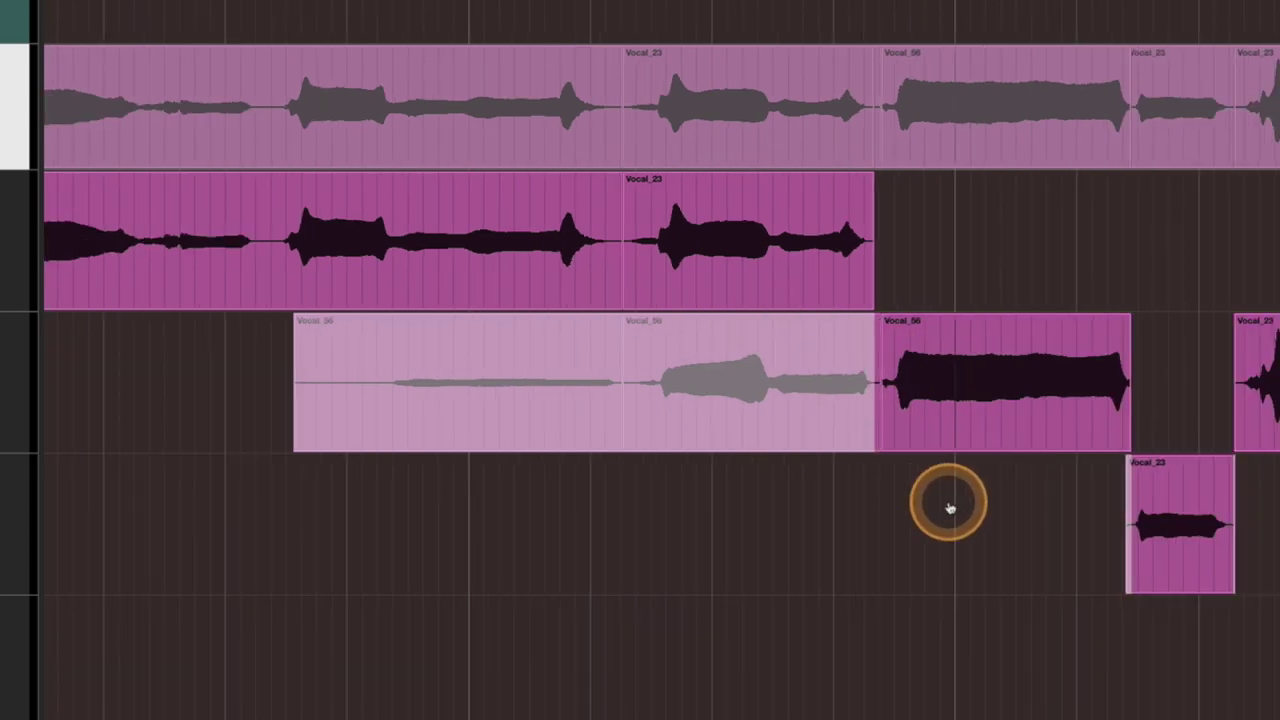
{"action": "key", "text": "g"}
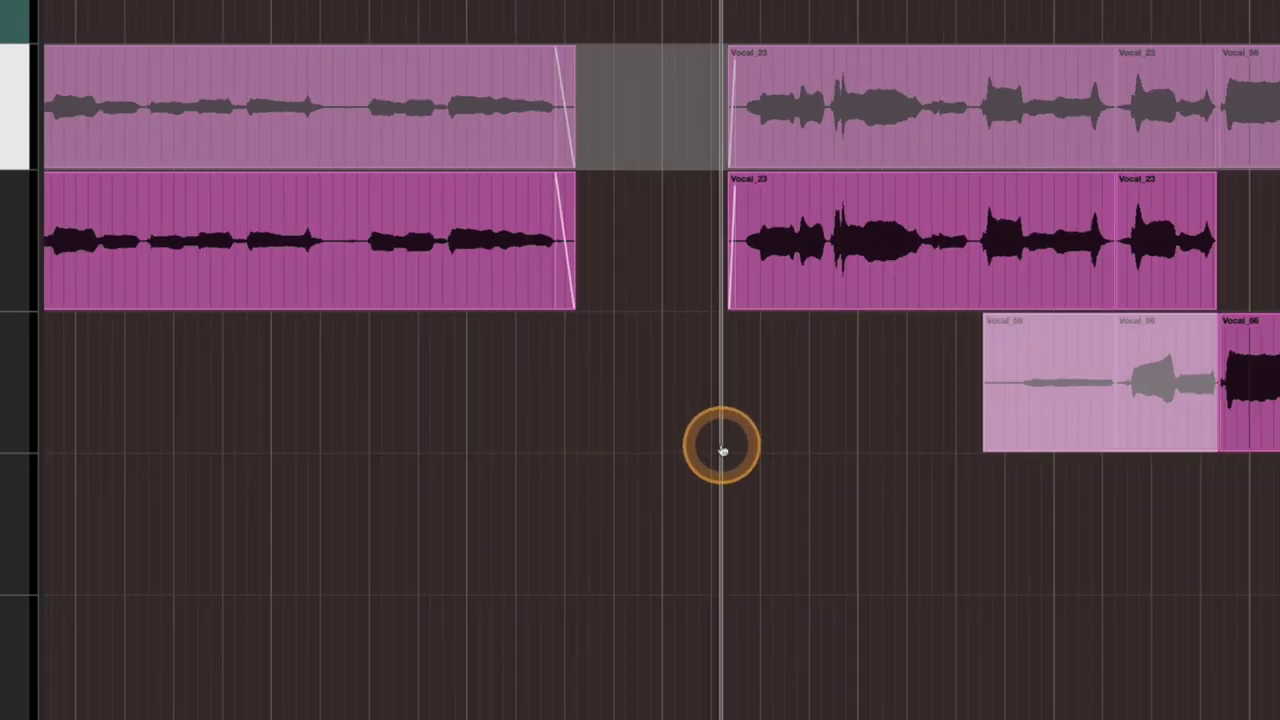
{"action": "scroll", "coordinate": [722, 449], "scroll_direction": "right", "scroll_amount": 5}
{"action": "key", "text": "h"}
{"action": "key", "text": "h"}
{"action": "key", "text": "h"}
{"action": "scroll", "coordinate": [602, 416], "scroll_direction": "right", "scroll_amount": 7}
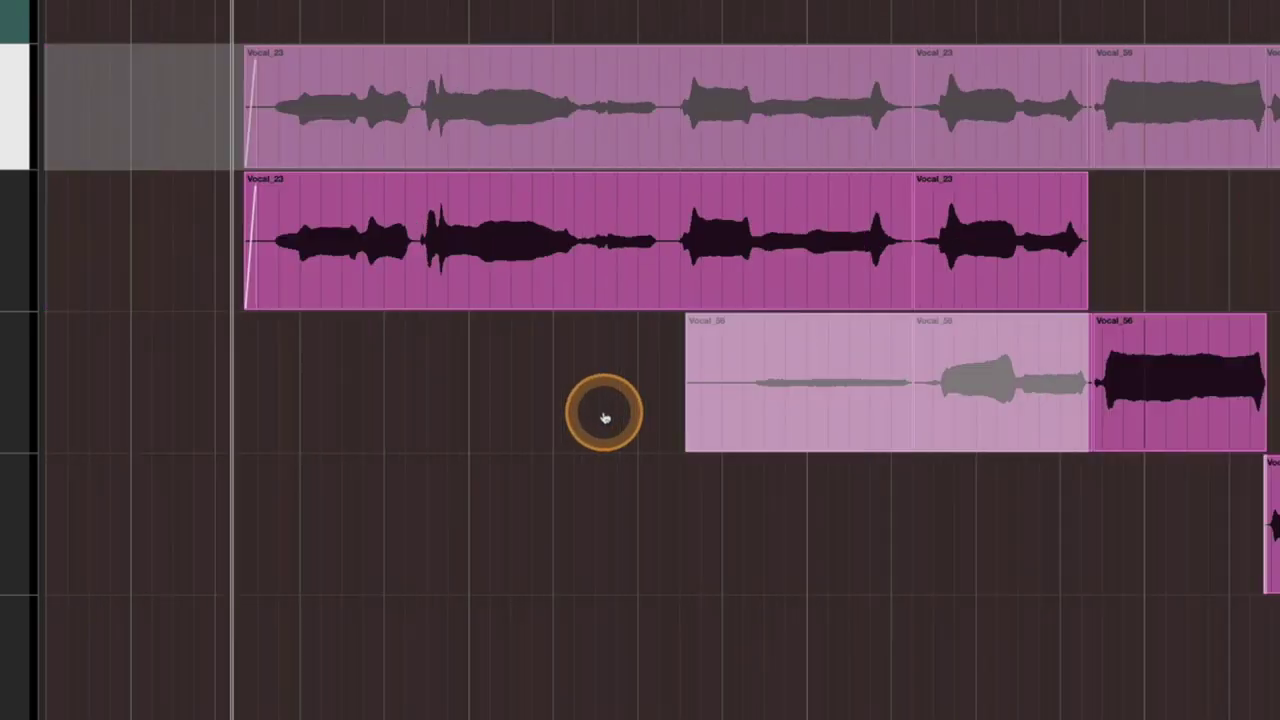
{"action": "left_click", "coordinate": [659, 4]}
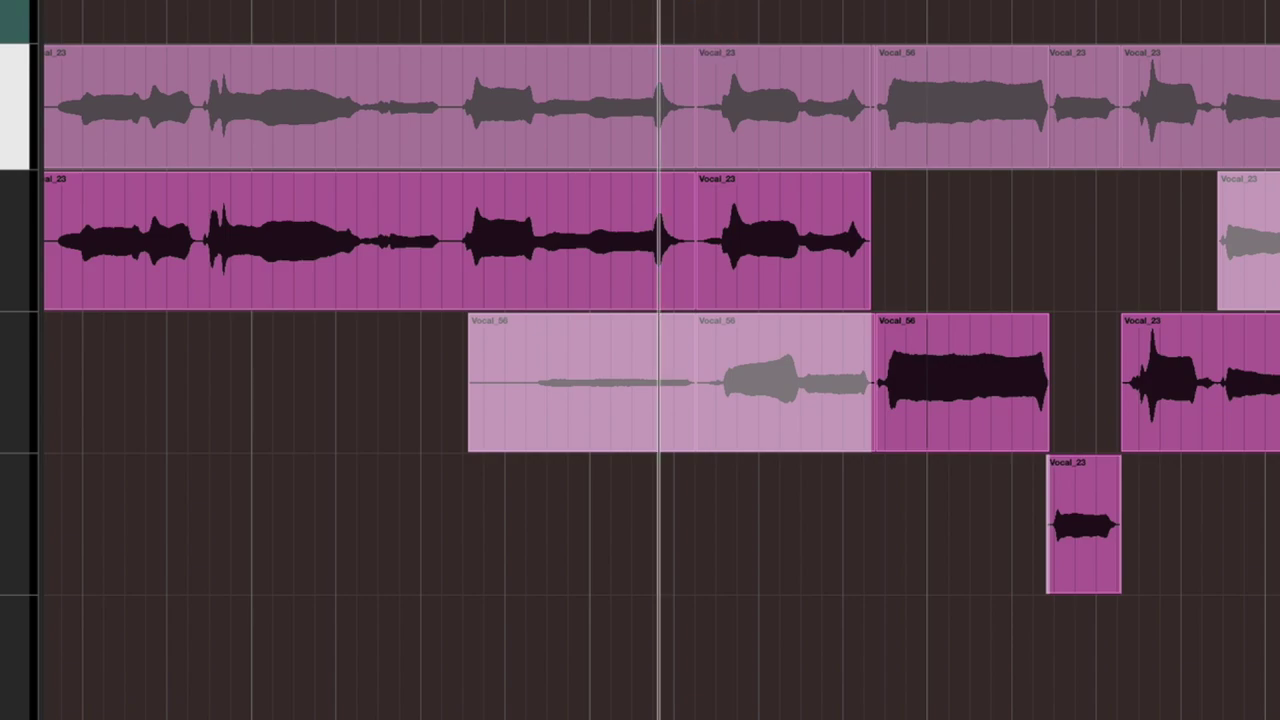
{"action": "key", "text": "g"}
{"action": "scroll", "coordinate": [740, 441], "scroll_direction": "right", "scroll_amount": 3}
{"action": "scroll", "coordinate": [740, 443], "scroll_direction": "right", "scroll_amount": 3}
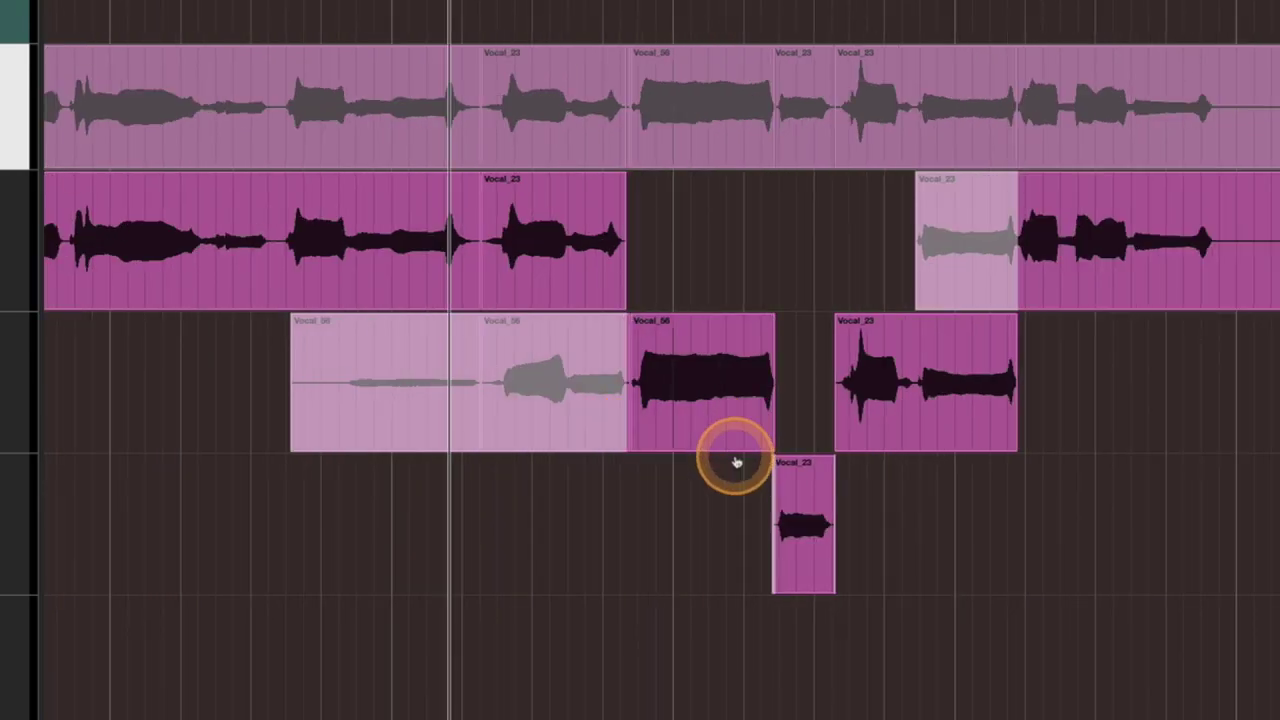
- Activate both inactive Vocal_56 pieces on Lane 2 with the Comp tool
{"action": "left_click", "coordinate": [620, 418]}
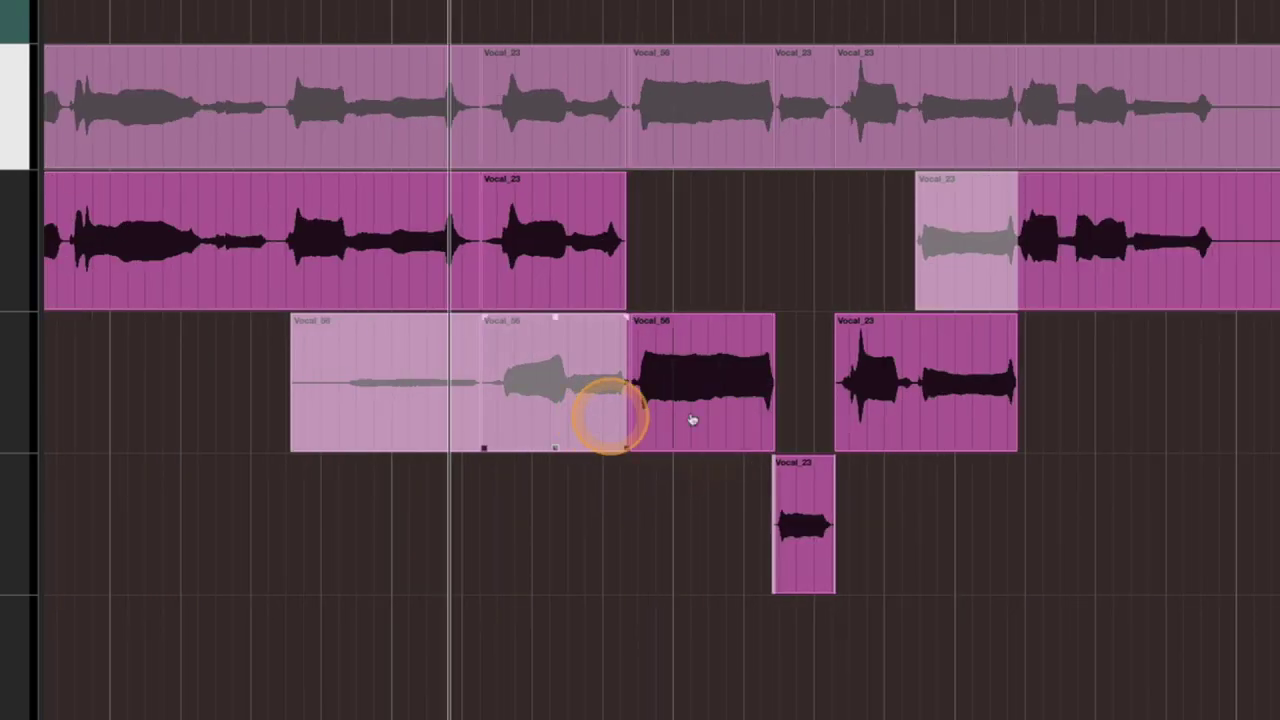
{"action": "scroll", "coordinate": [670, 486], "scroll_direction": "left", "scroll_amount": 4}
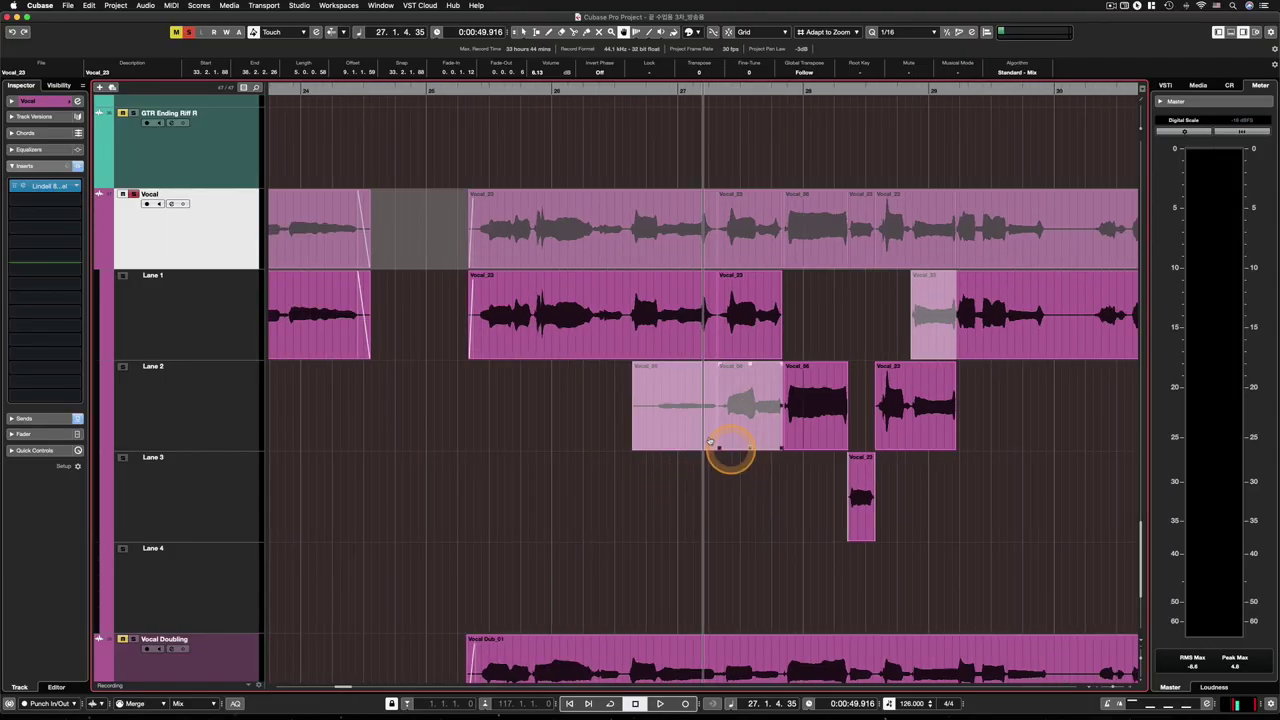
{"action": "left_click", "coordinate": [680, 447]}
{"action": "left_click", "coordinate": [760, 466]}
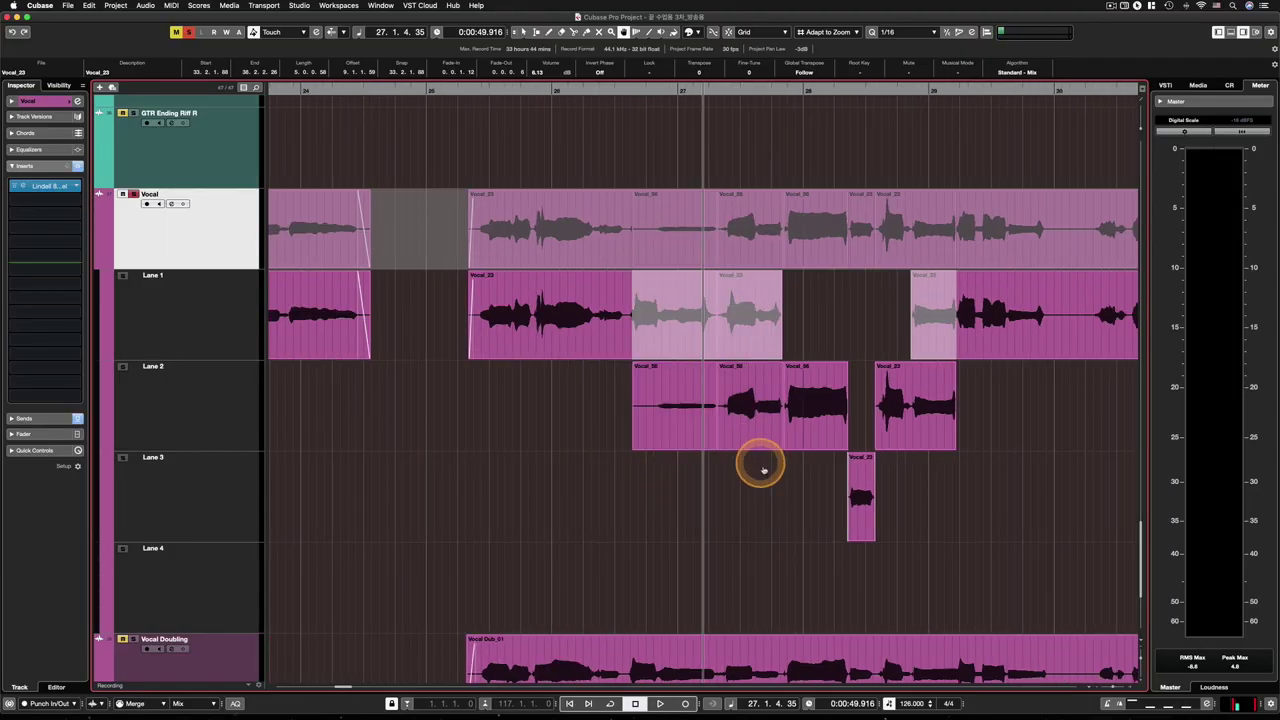
- Play the comped vocal from the start of the Vocal_23 event after bar 25
{"action": "left_click", "coordinate": [479, 92]}
{"action": "left_click", "coordinate": [96, 213]}
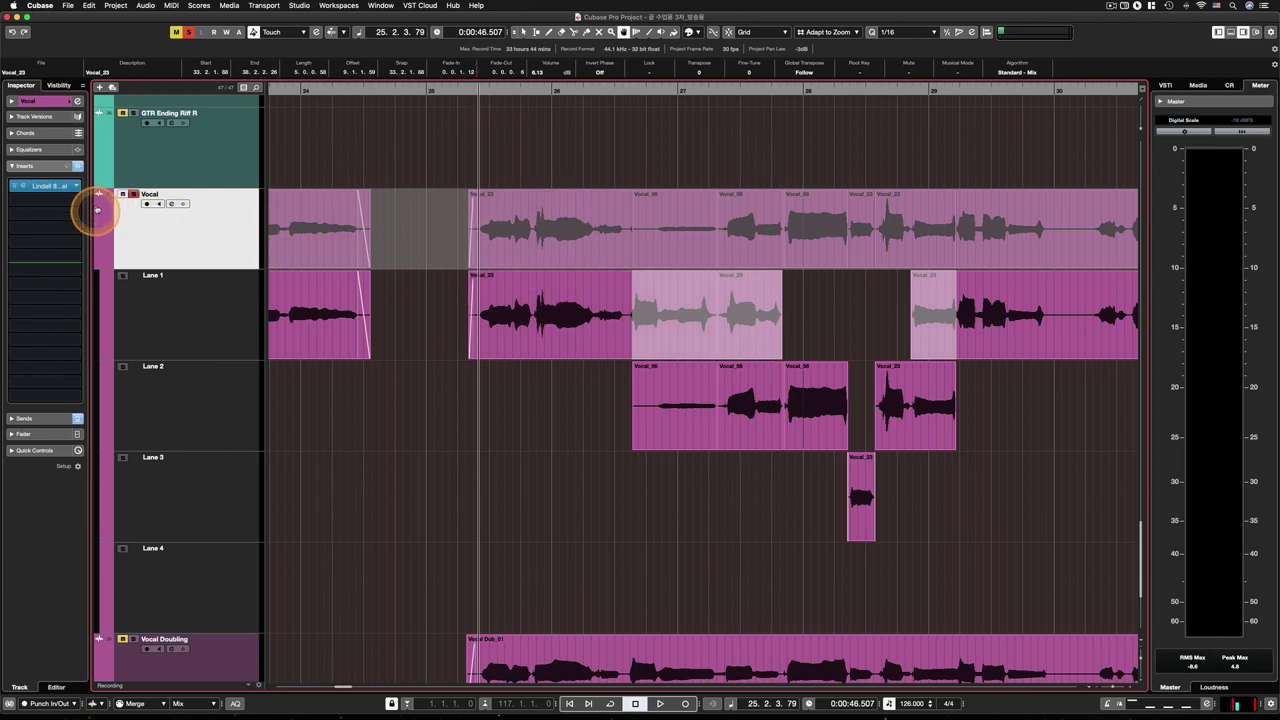
{"action": "key", "text": "space"}
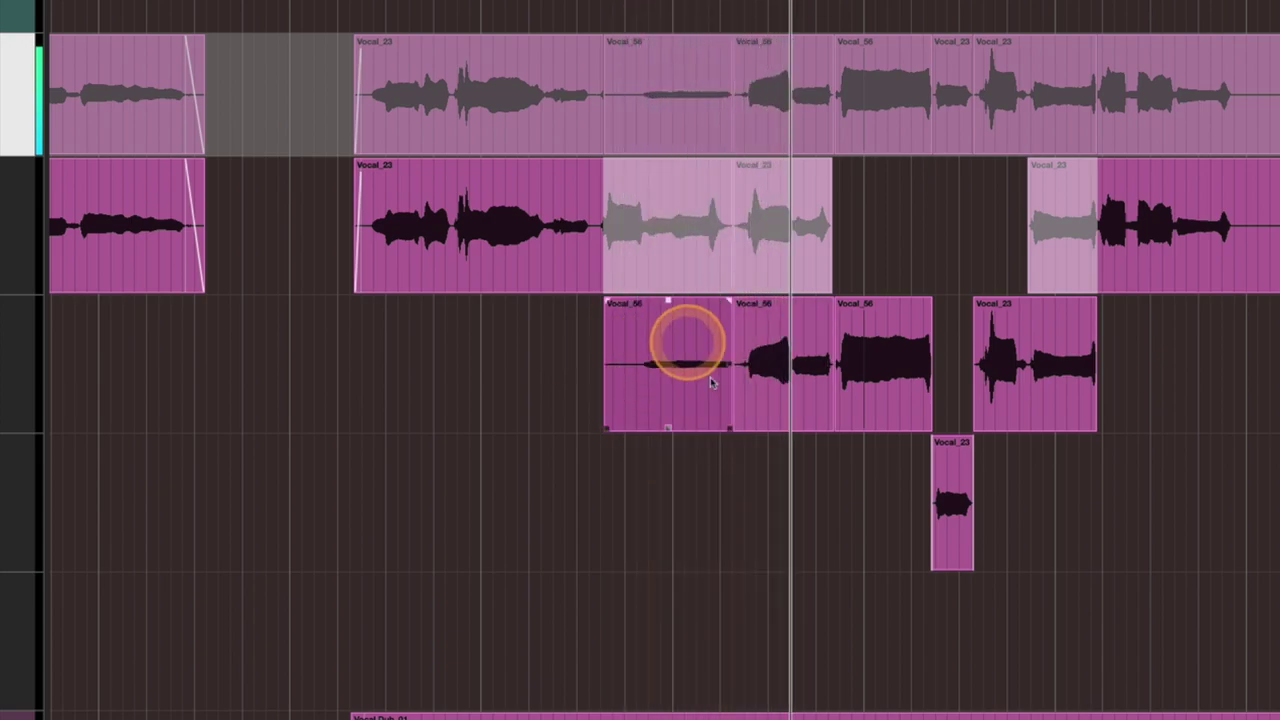
- Select the first Vocal_56 piece on Lane 2, and activate the overlapping Vocal_23 section on Lane 1 instead
{"action": "left_click", "coordinate": [617, 342]}
{"action": "left_click", "coordinate": [660, 240]}
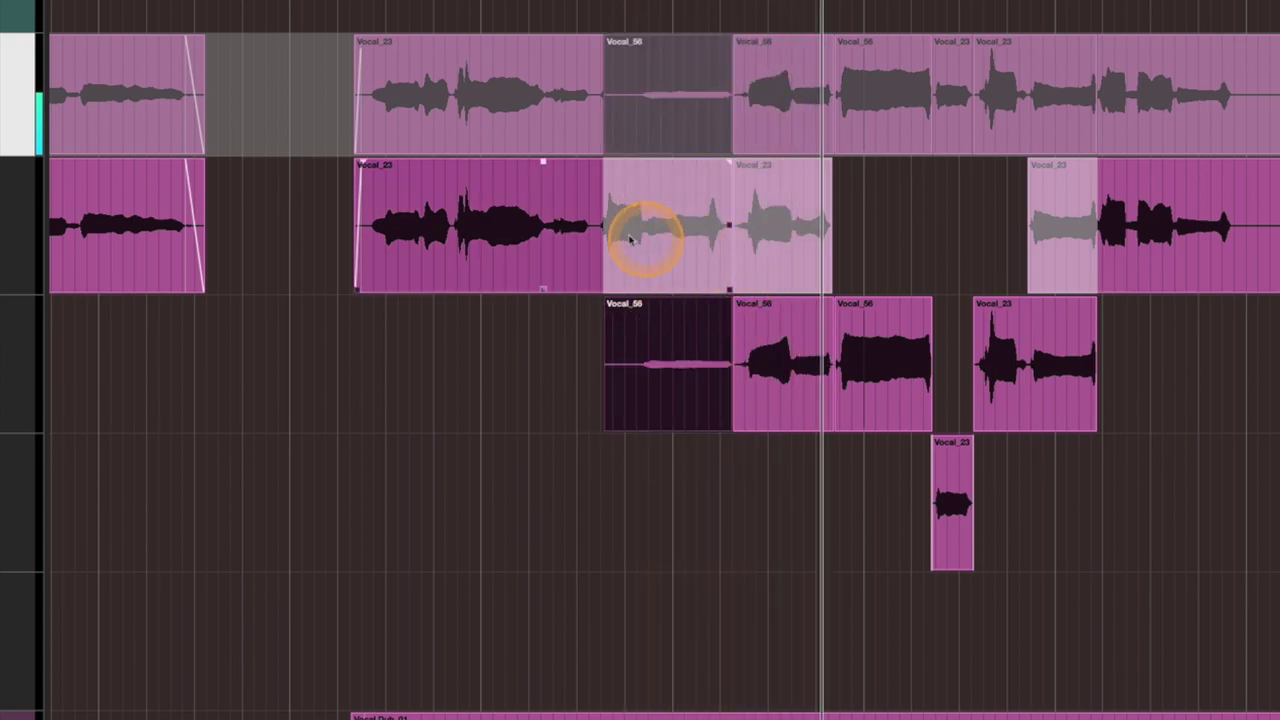
{"action": "left_click", "coordinate": [697, 248]}
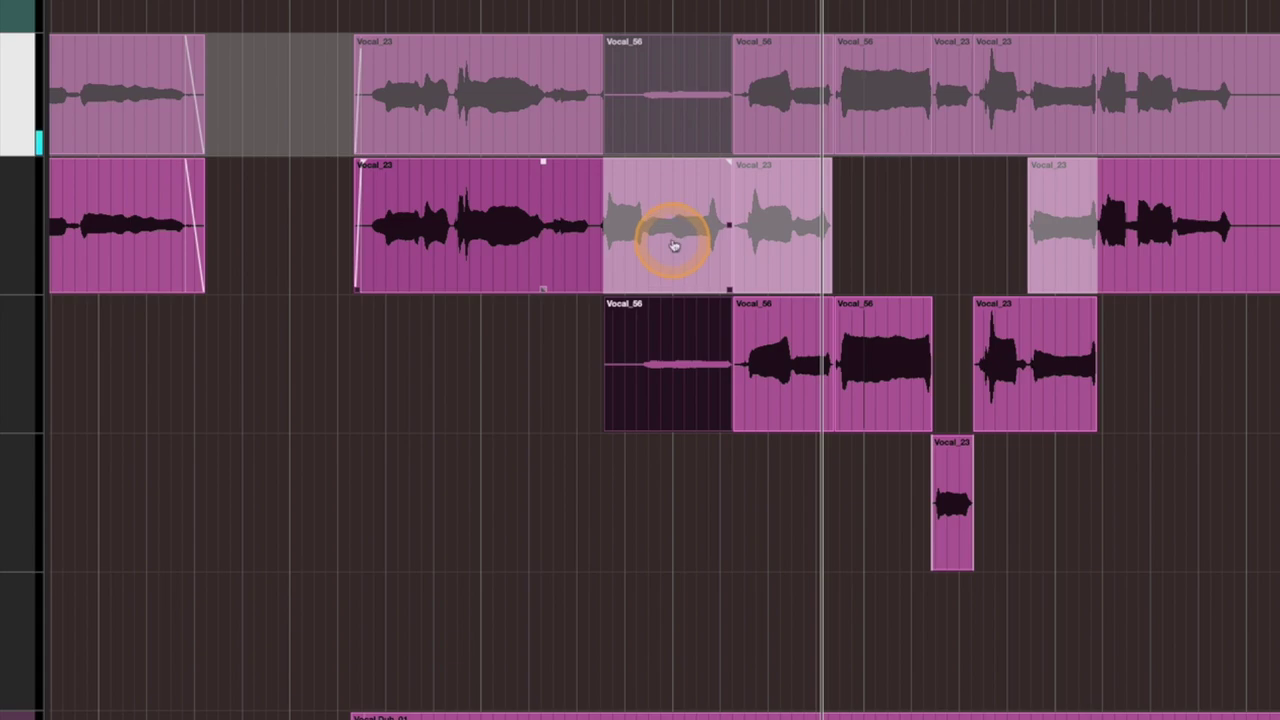
{"action": "left_click", "coordinate": [674, 245]}
{"action": "left_click", "coordinate": [694, 249]}
- Play the revised comp from the beginning of the Vocal_23 phrase
{"action": "left_click", "coordinate": [493, 25]}
{"action": "left_click", "coordinate": [365, 1]}
{"action": "key", "text": "space"}
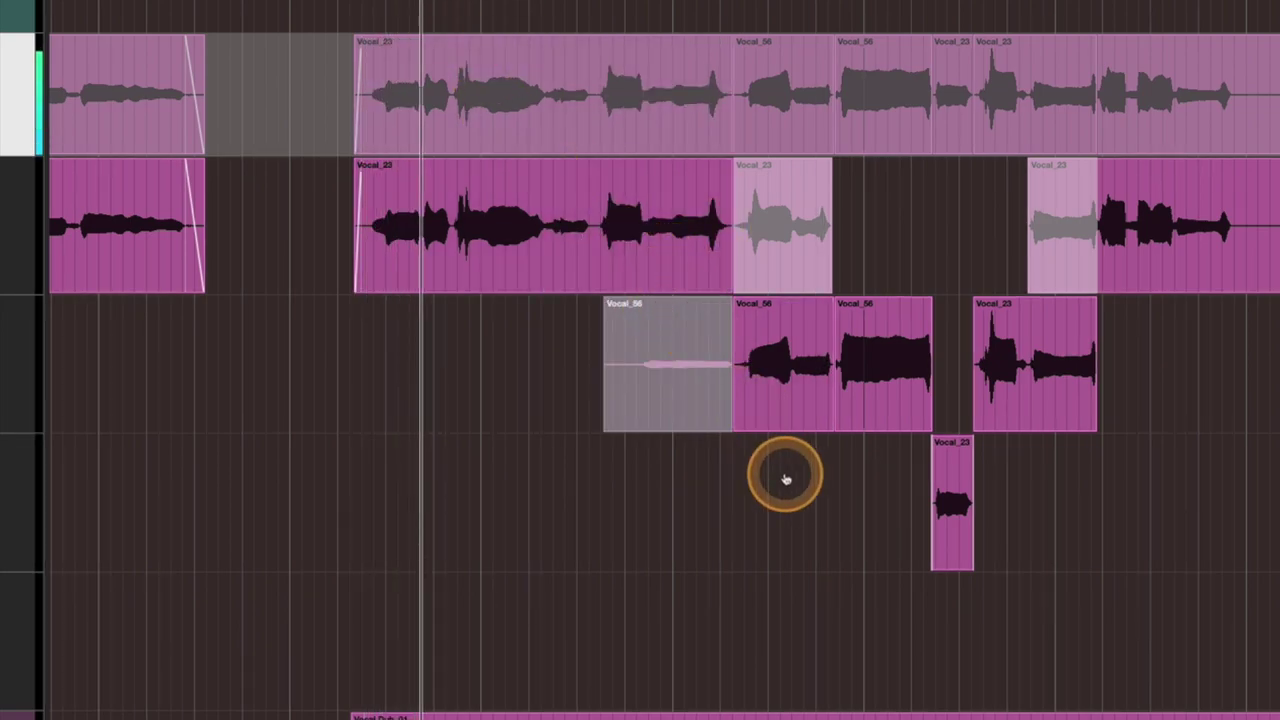
{"action": "scroll", "coordinate": [763, 477], "scroll_direction": "right", "scroll_amount": 2}
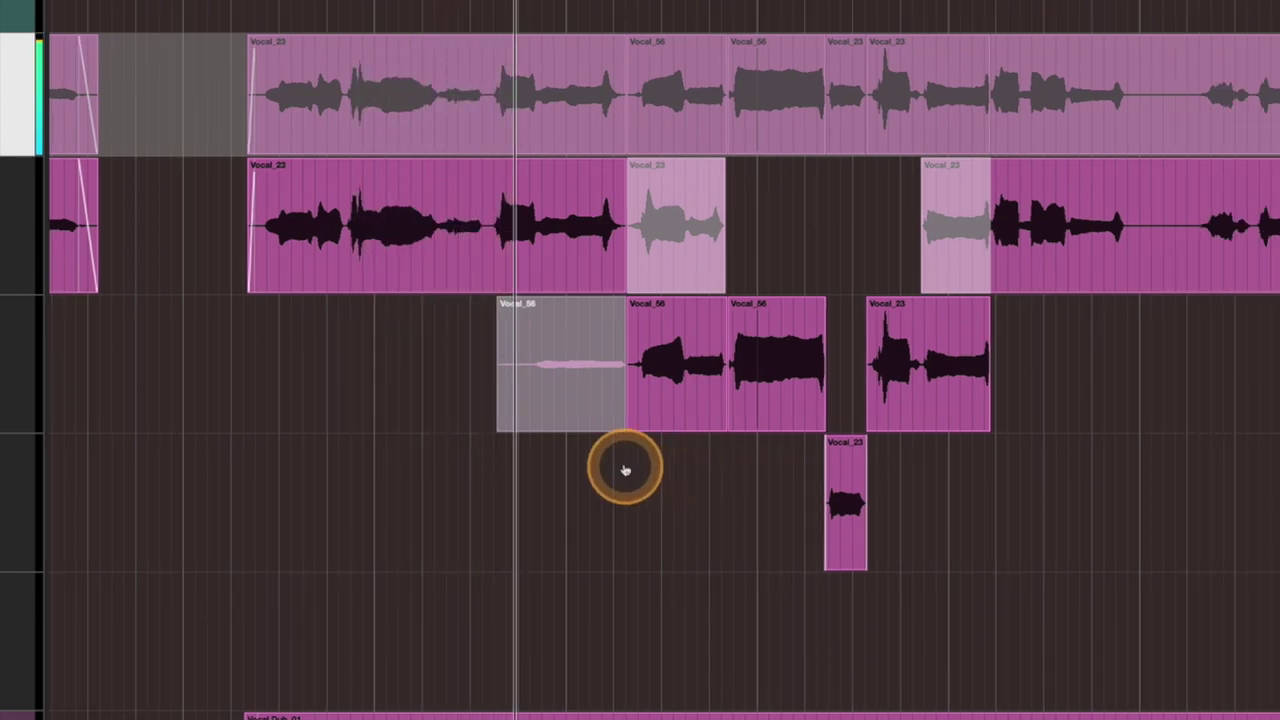
- Replay the passage containing the second Vocal_56 piece on Lane 2
{"action": "left_click", "coordinate": [677, 388]}
{"action": "left_click", "coordinate": [585, 370]}
{"action": "key", "text": "KP_Subtract"}
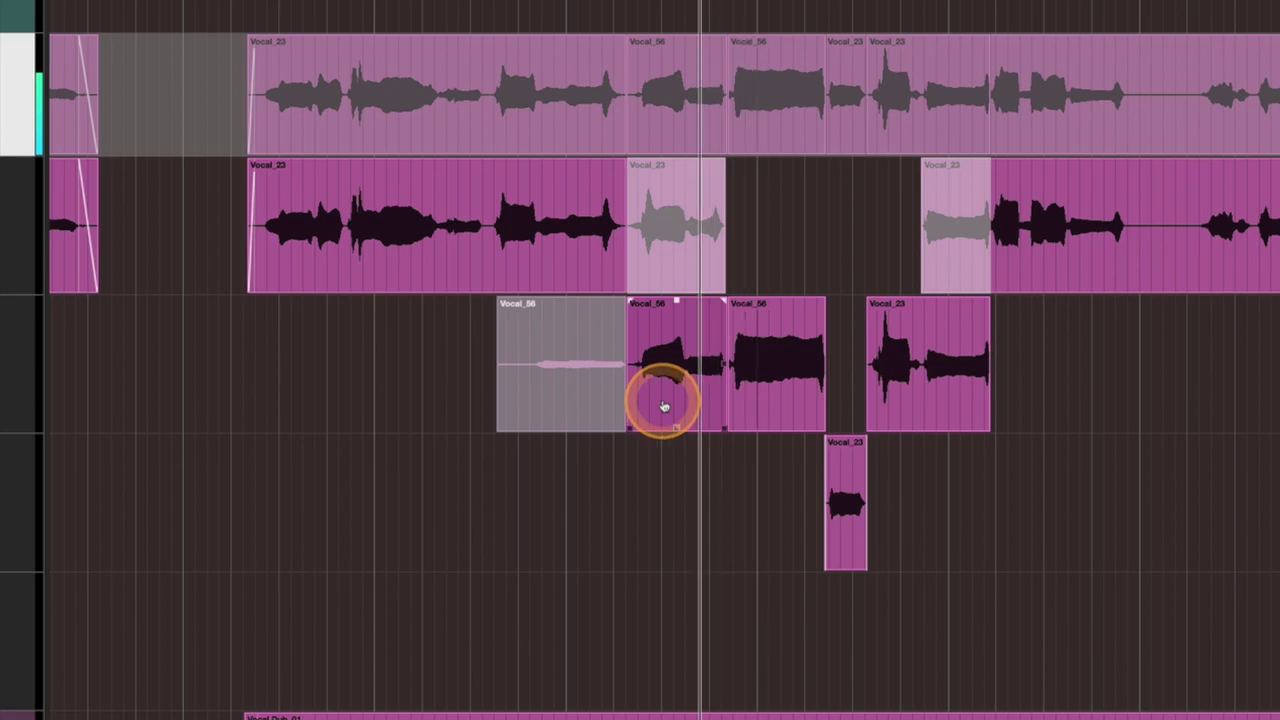
{"action": "key", "text": "space"}
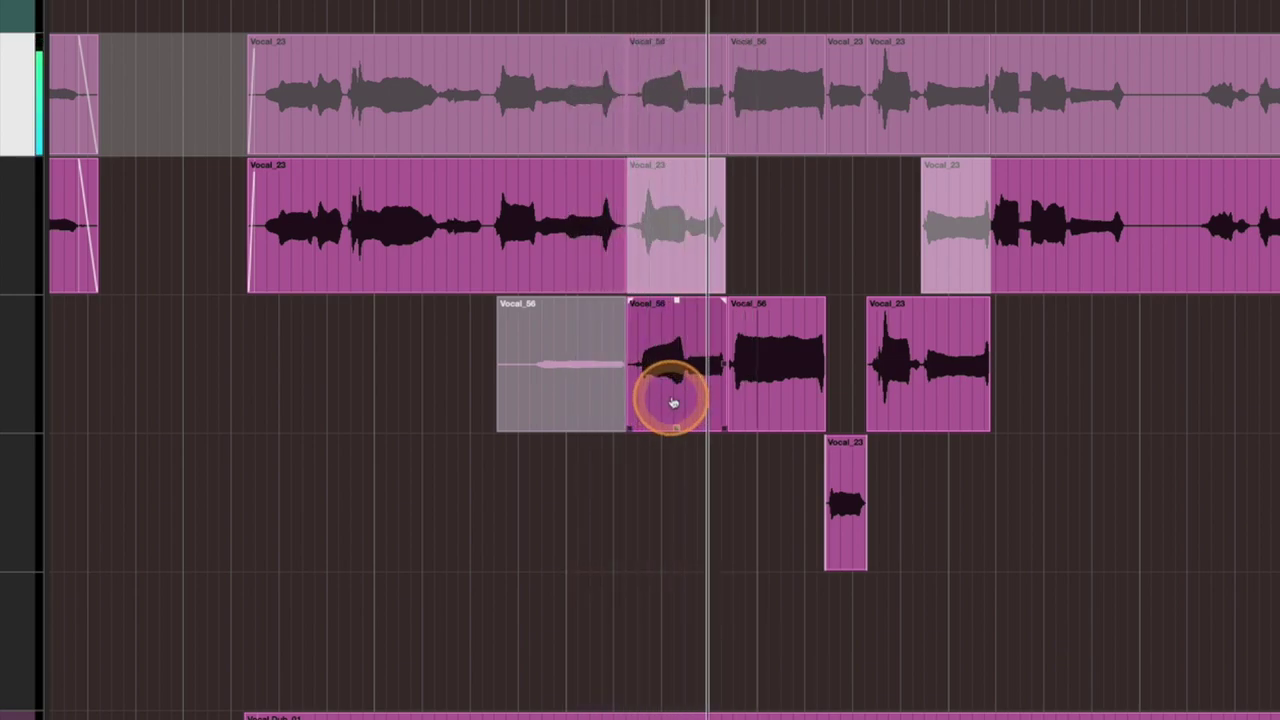
- Activate the second Vocal_23 piece on Lane 1 over Vocal_56, and play the passage from shortly before it
{"action": "left_click", "coordinate": [677, 235]}
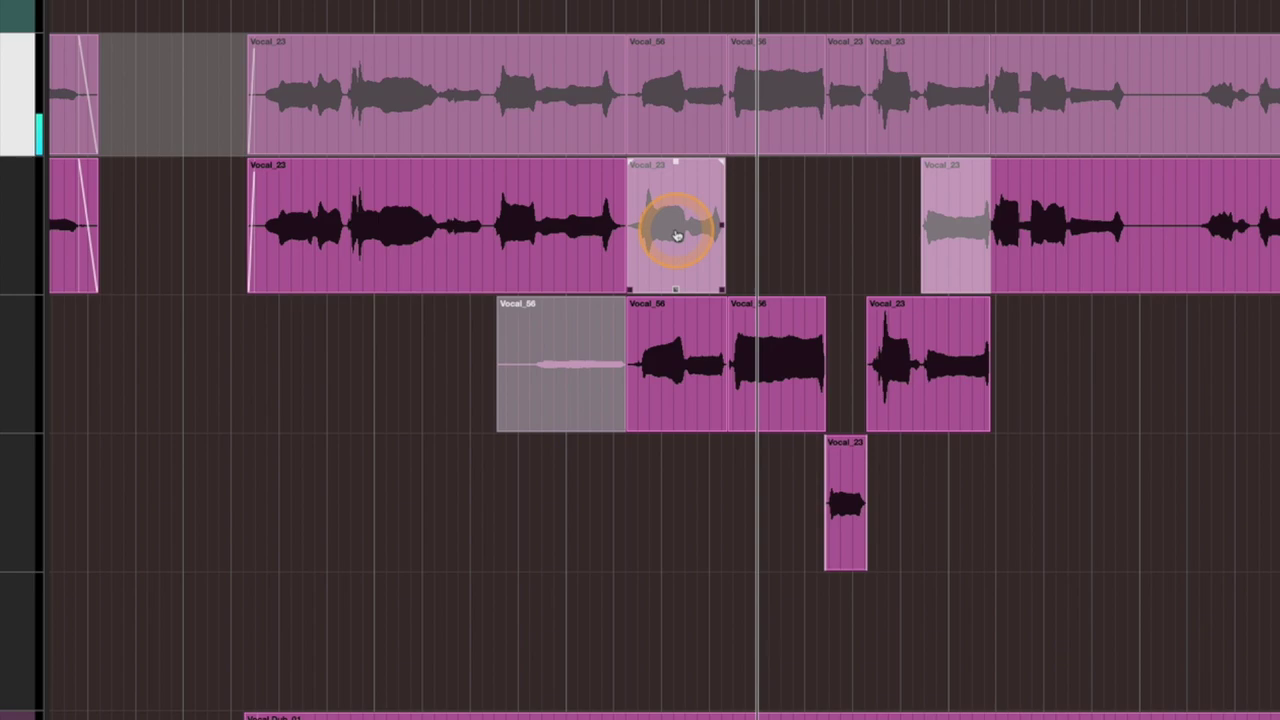
{"action": "left_click", "coordinate": [677, 235]}
{"action": "left_click", "coordinate": [600, 206]}
{"action": "key", "text": "KP_Subtract"}
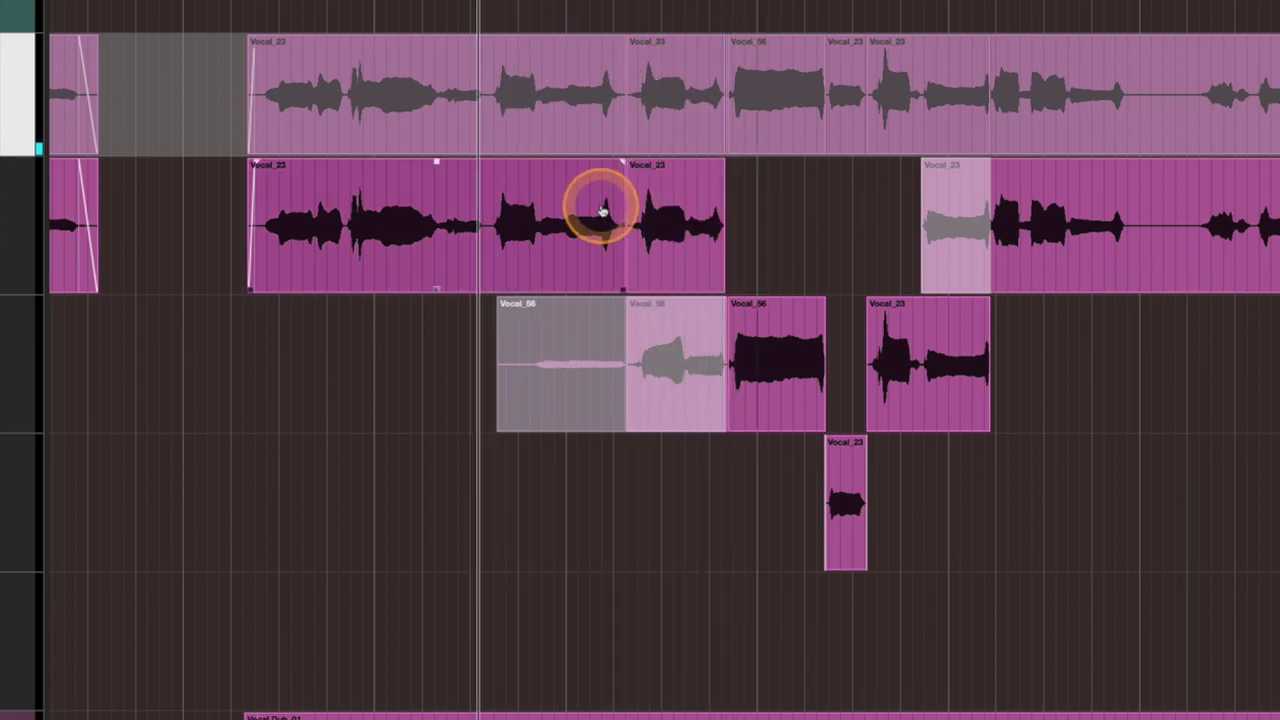
{"action": "key", "text": "space"}
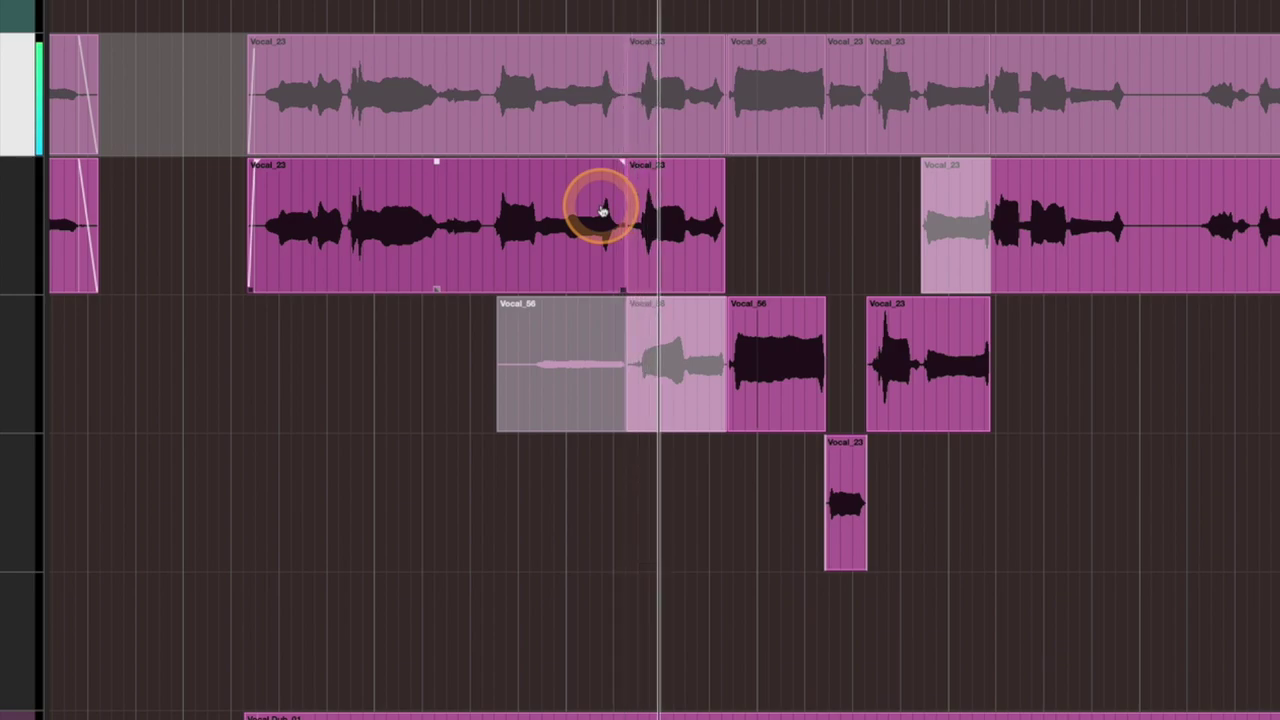
- Compare the overlapping takes by alternating between Lanes 1 and 2, leaving both Vocal_23 pieces on Lane 1 active
{"action": "left_click", "coordinate": [690, 413]}
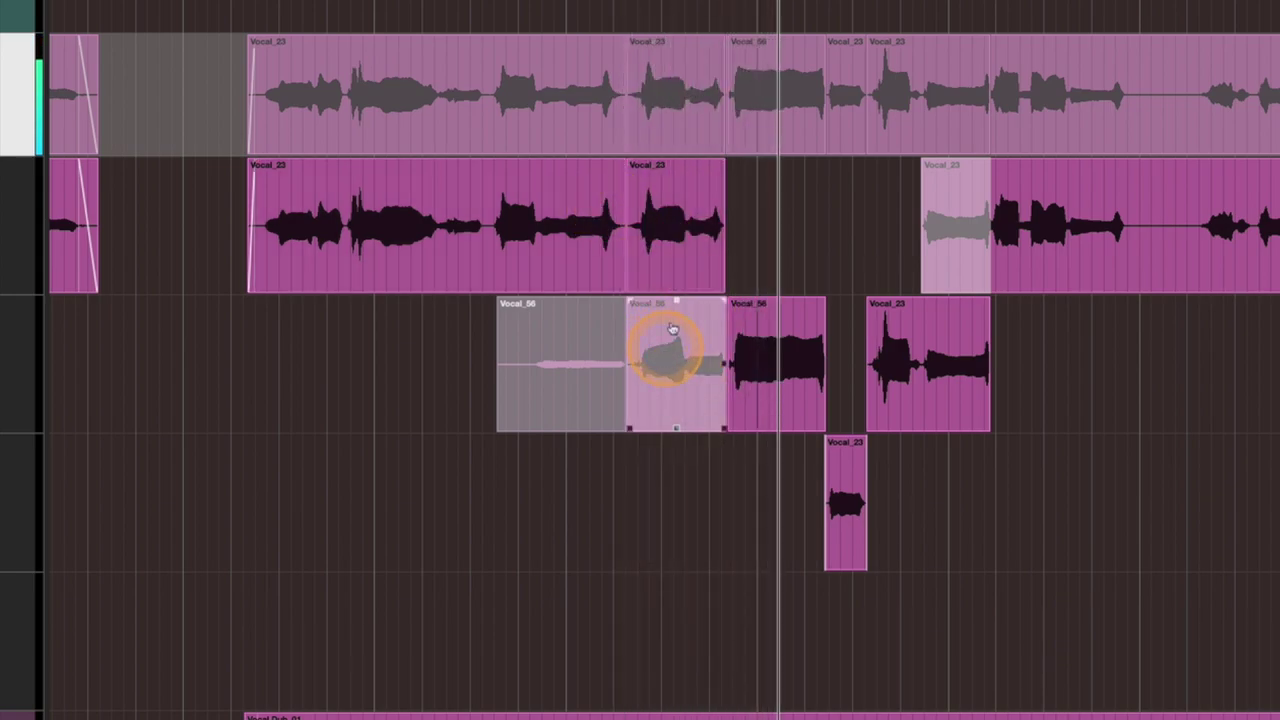
{"action": "left_click", "coordinate": [780, 257]}
{"action": "left_click", "coordinate": [697, 345]}
{"action": "left_click", "coordinate": [577, 243]}
{"action": "left_click", "coordinate": [688, 237]}
{"action": "left_click", "coordinate": [668, 357]}
{"action": "left_click", "coordinate": [534, 371]}
{"action": "left_click", "coordinate": [662, 360]}
{"action": "left_click", "coordinate": [768, 400]}
{"action": "left_click", "coordinate": [926, 443]}
{"action": "left_click", "coordinate": [863, 426]}
{"action": "left_click", "coordinate": [685, 427]}
- Activate the first Vocal_56 piece on Lane 2 with the Comp tool, and switch back to Vocal_23 on Lane 1
{"action": "key", "text": "h"}
{"action": "key", "text": "h"}
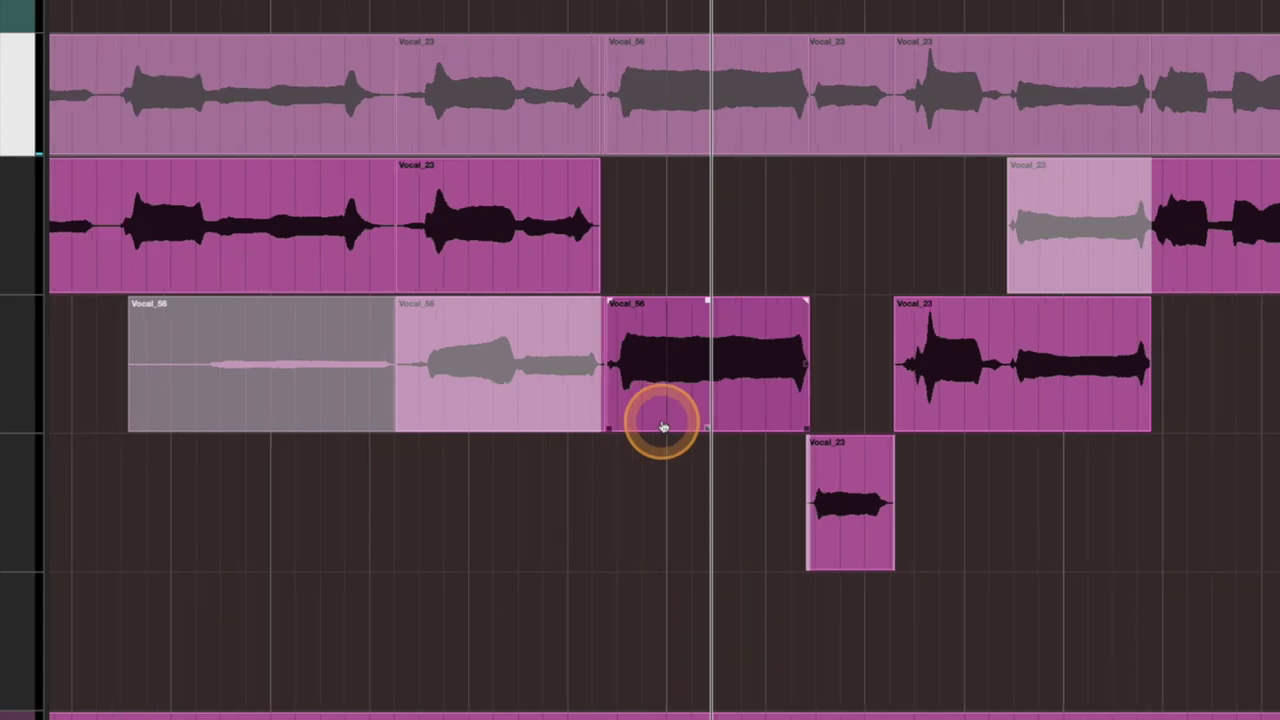
{"action": "scroll", "coordinate": [661, 428], "scroll_direction": "left", "scroll_amount": 2}
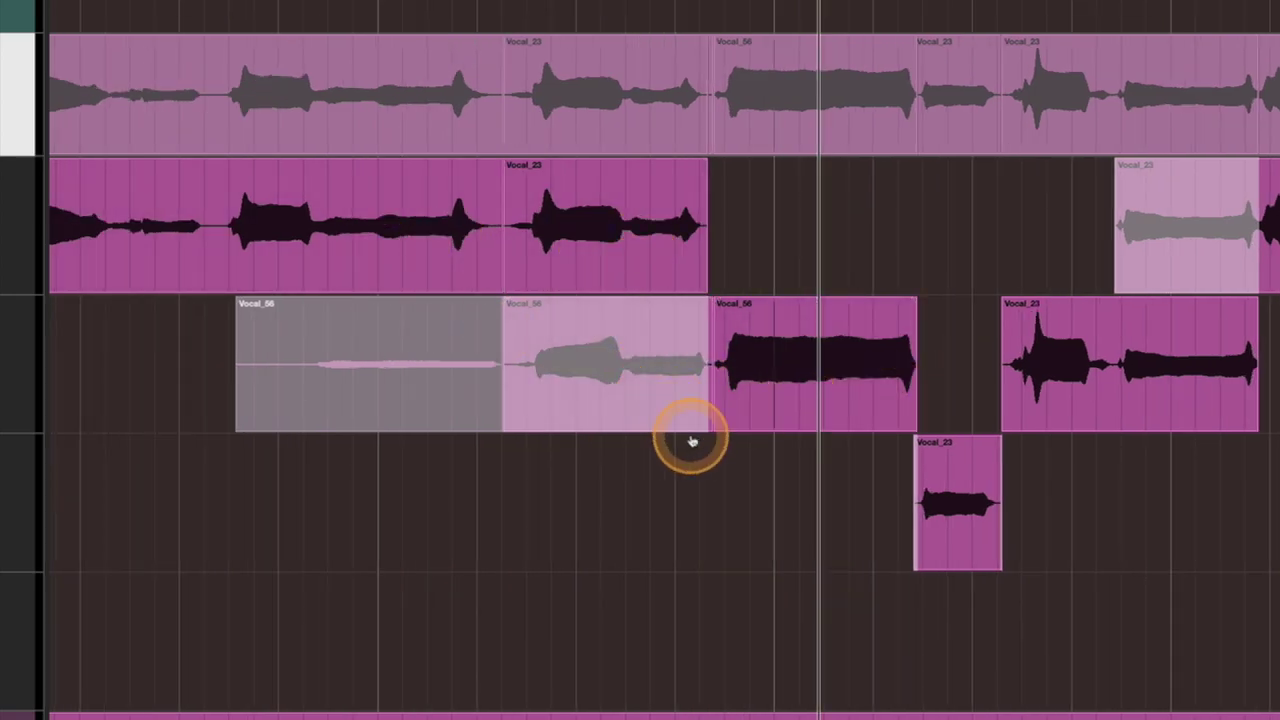
{"action": "scroll", "coordinate": [691, 441], "scroll_direction": "left", "scroll_amount": 2}
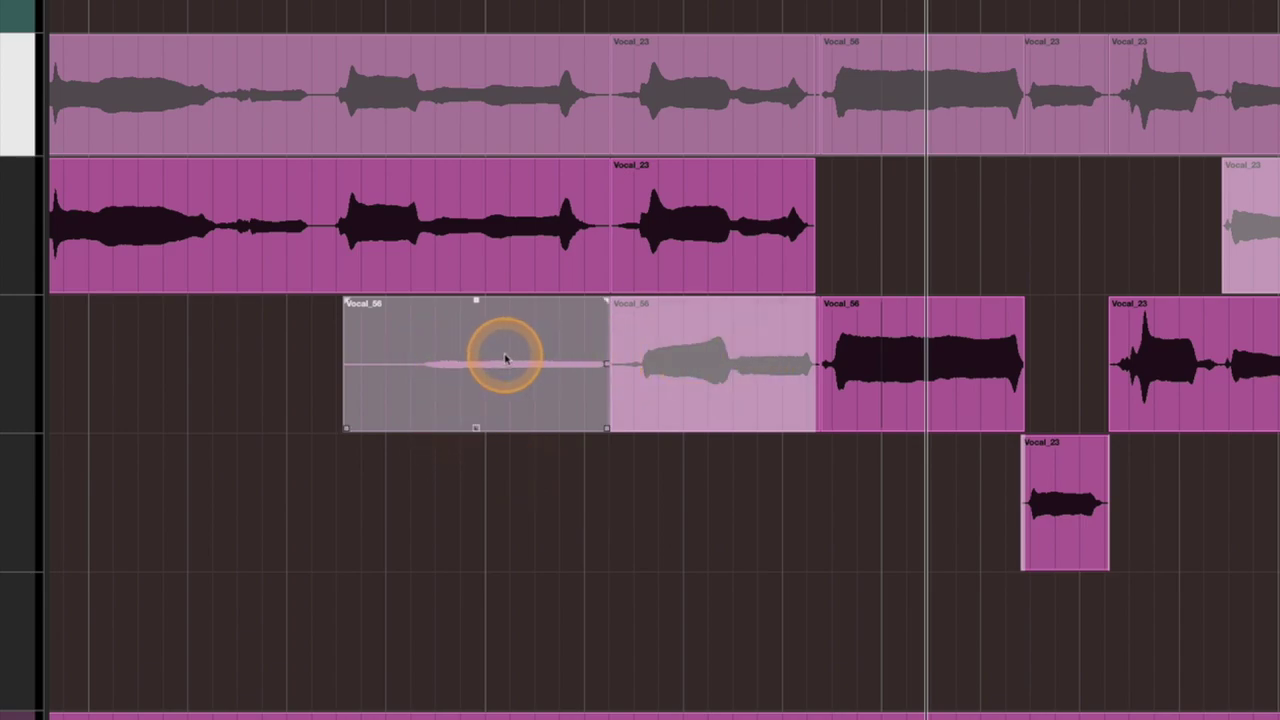
{"action": "left_click", "coordinate": [722, 390]}
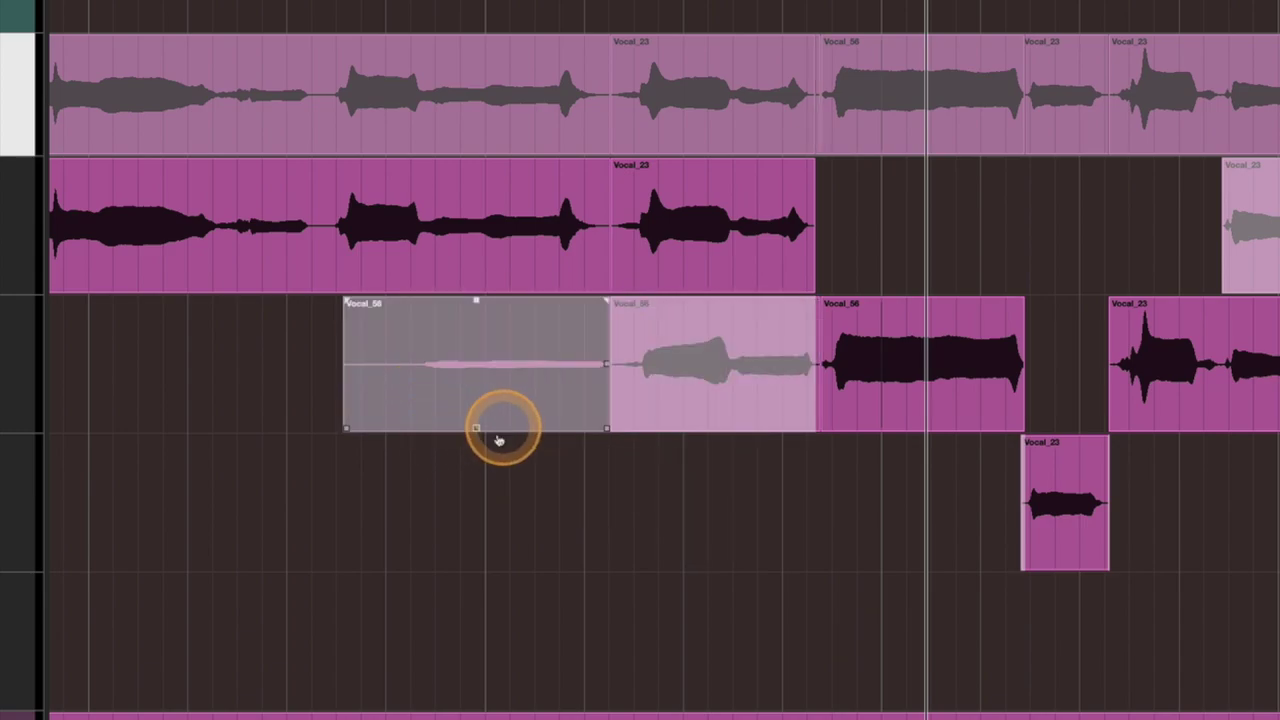
{"action": "left_click", "coordinate": [489, 366]}
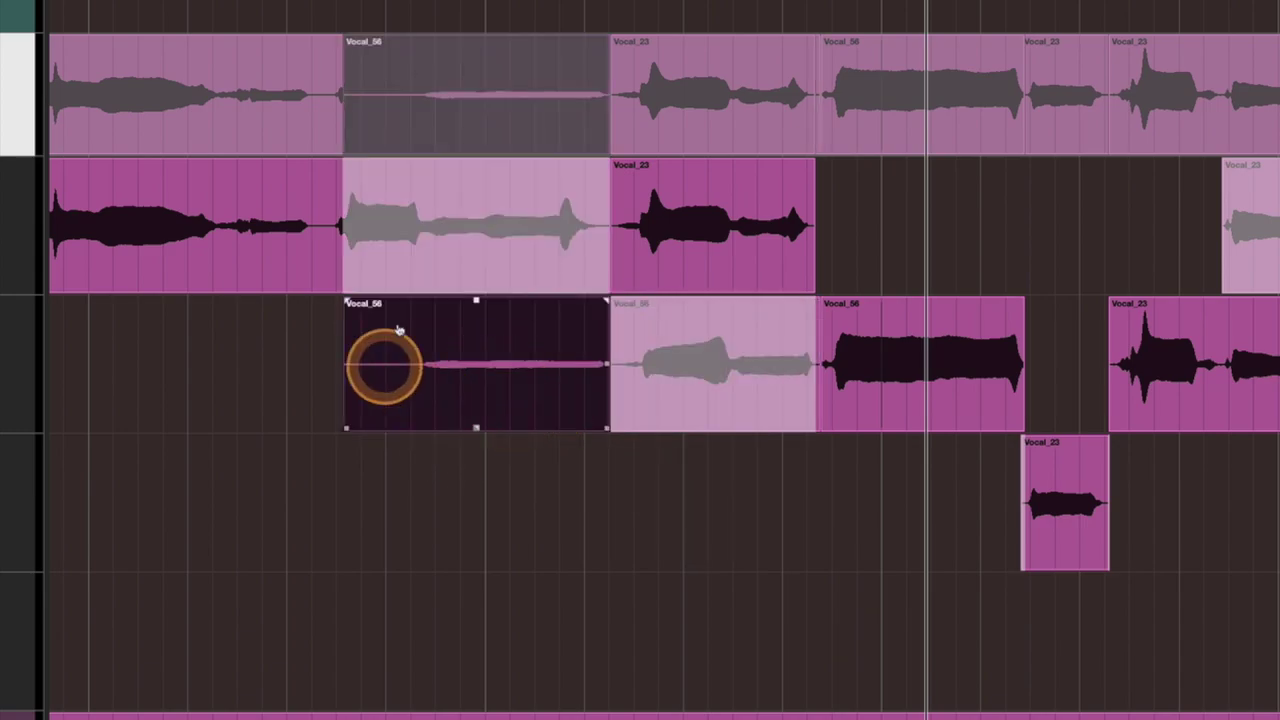
{"action": "left_click", "coordinate": [503, 414]}
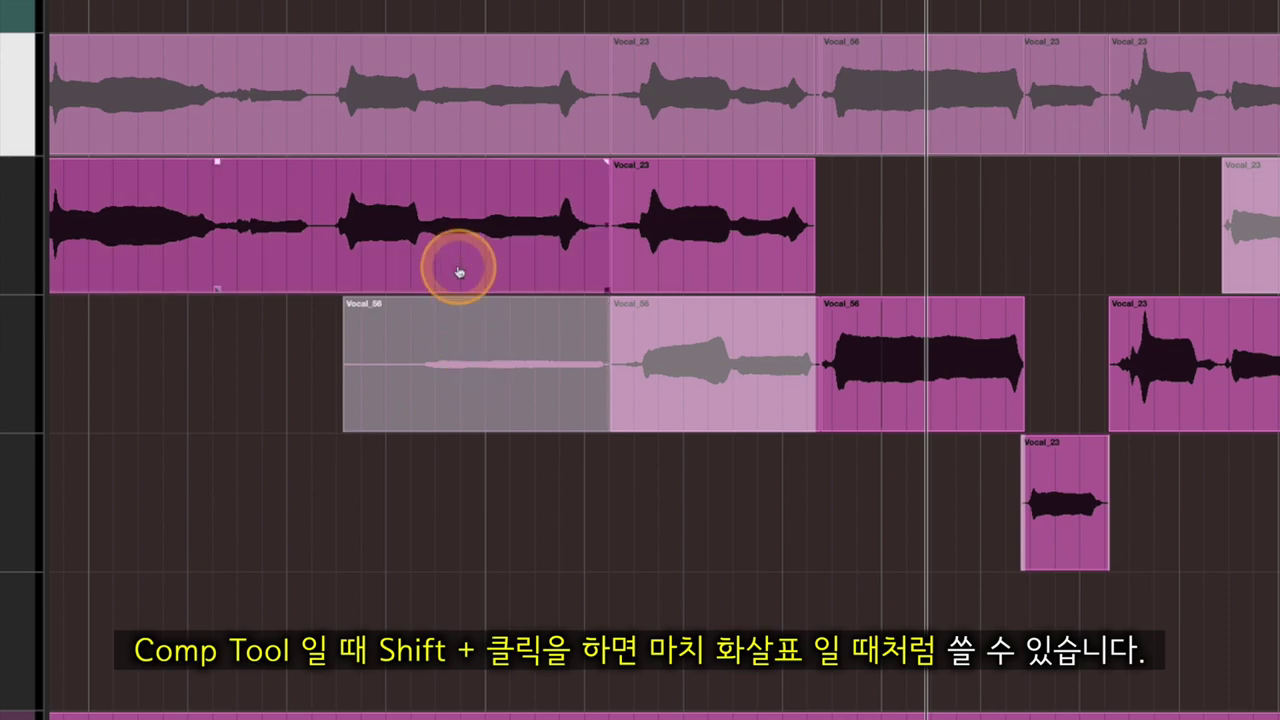
- Select both adjoining Vocal_23 pieces on Lane 1 while keeping the Comp tool active
{"action": "left_click", "coordinate": [493, 253], "text": "shift"}
{"action": "left_click", "coordinate": [686, 240], "text": "shift"}
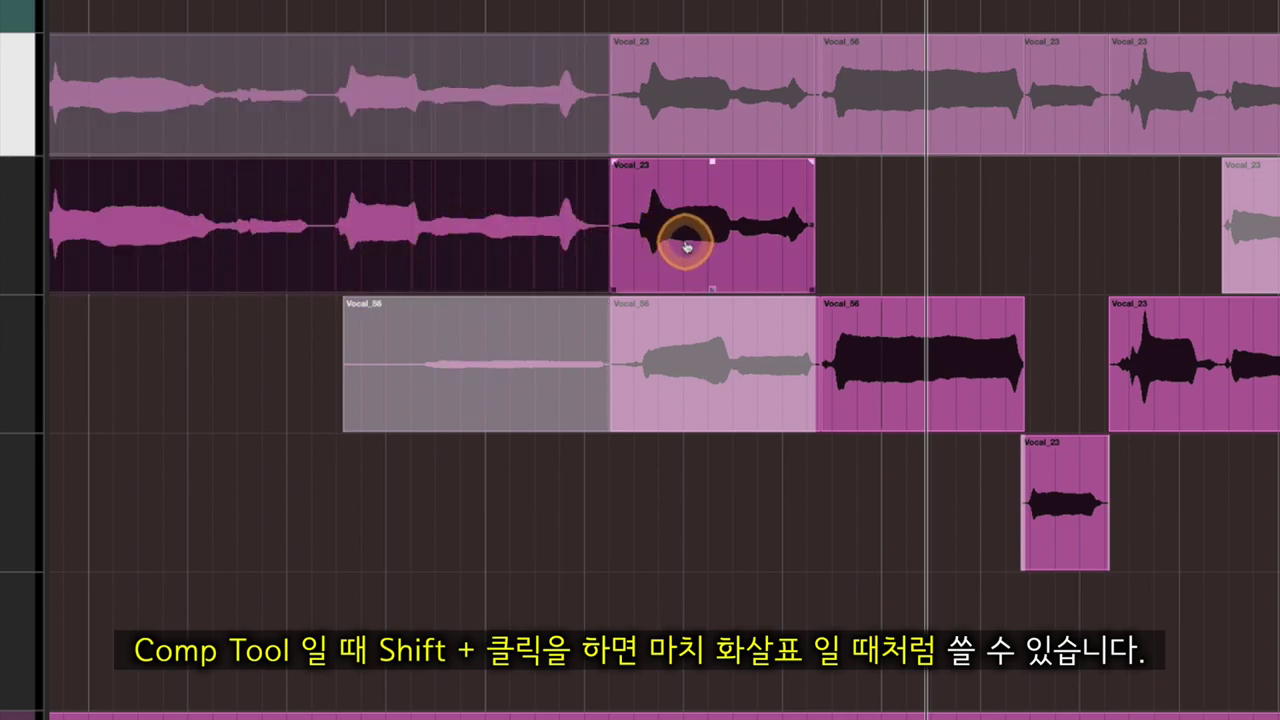
{"action": "left_click", "coordinate": [686, 229], "text": "shift"}
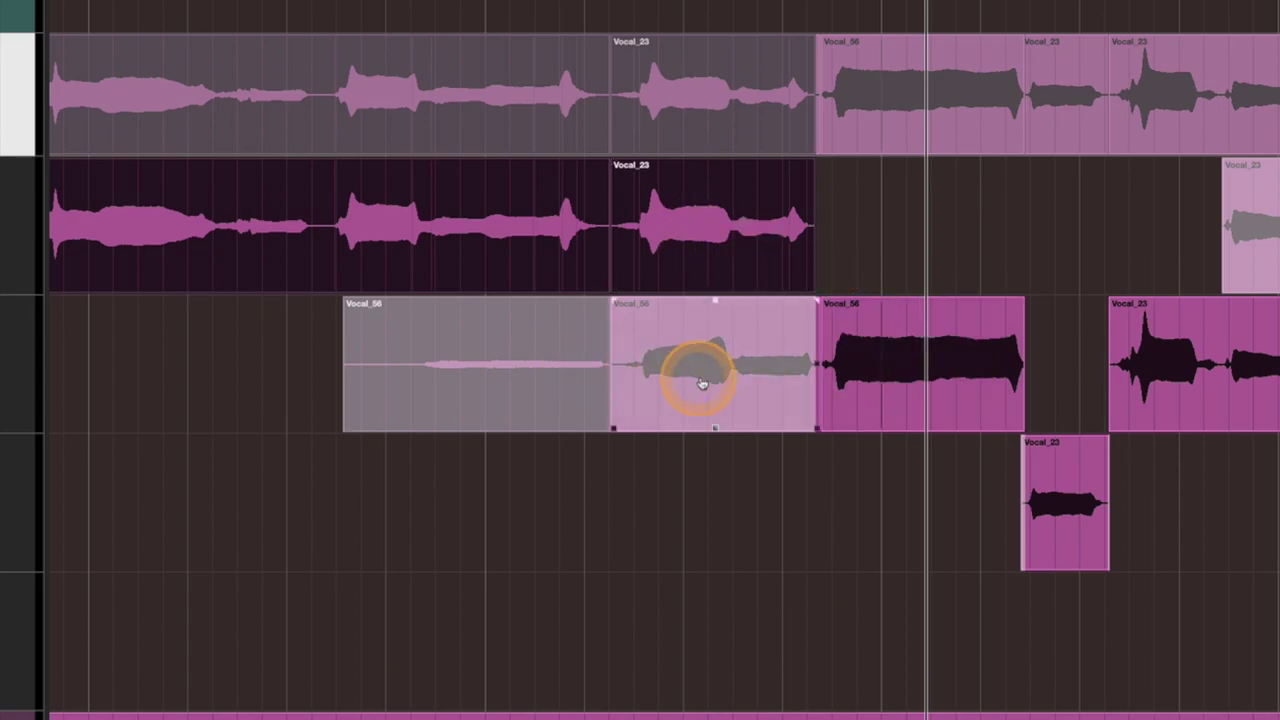
- Replace the selection with the two inactive Vocal_56 pieces on Lane 2, without activating them
{"action": "left_click", "coordinate": [503, 511]}
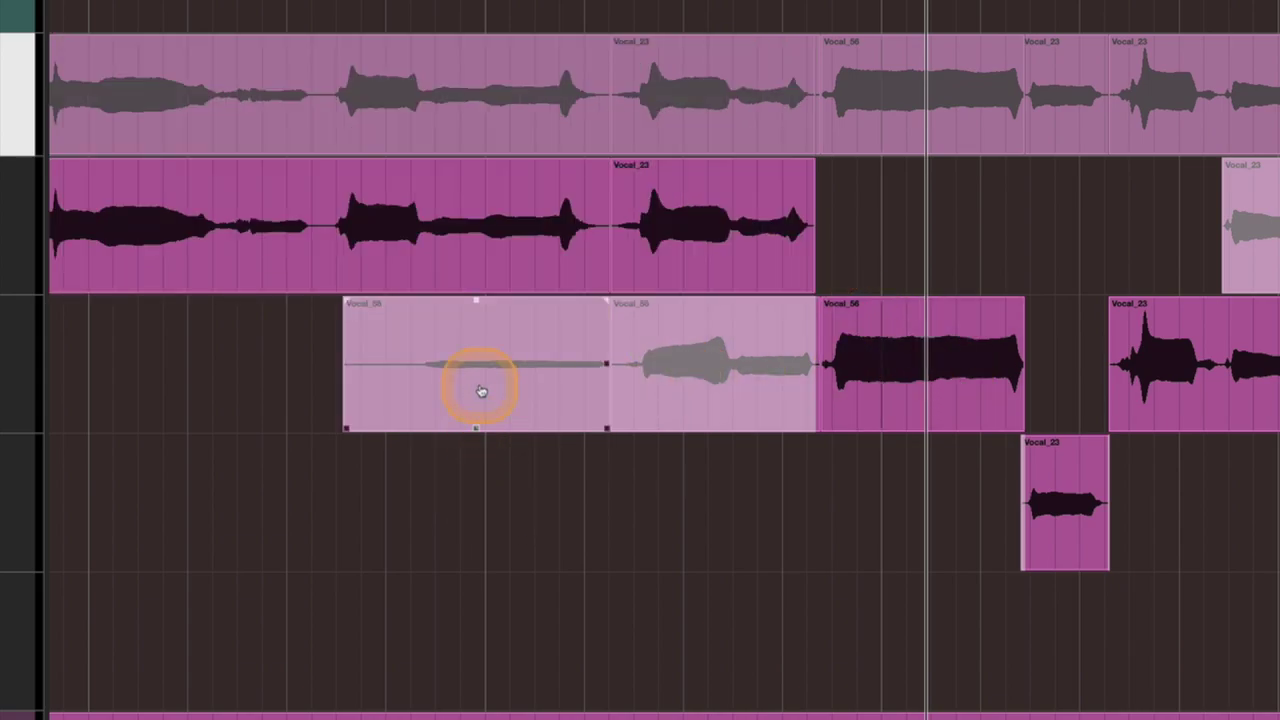
{"action": "left_click", "coordinate": [482, 391]}
{"action": "left_click", "coordinate": [672, 388]}
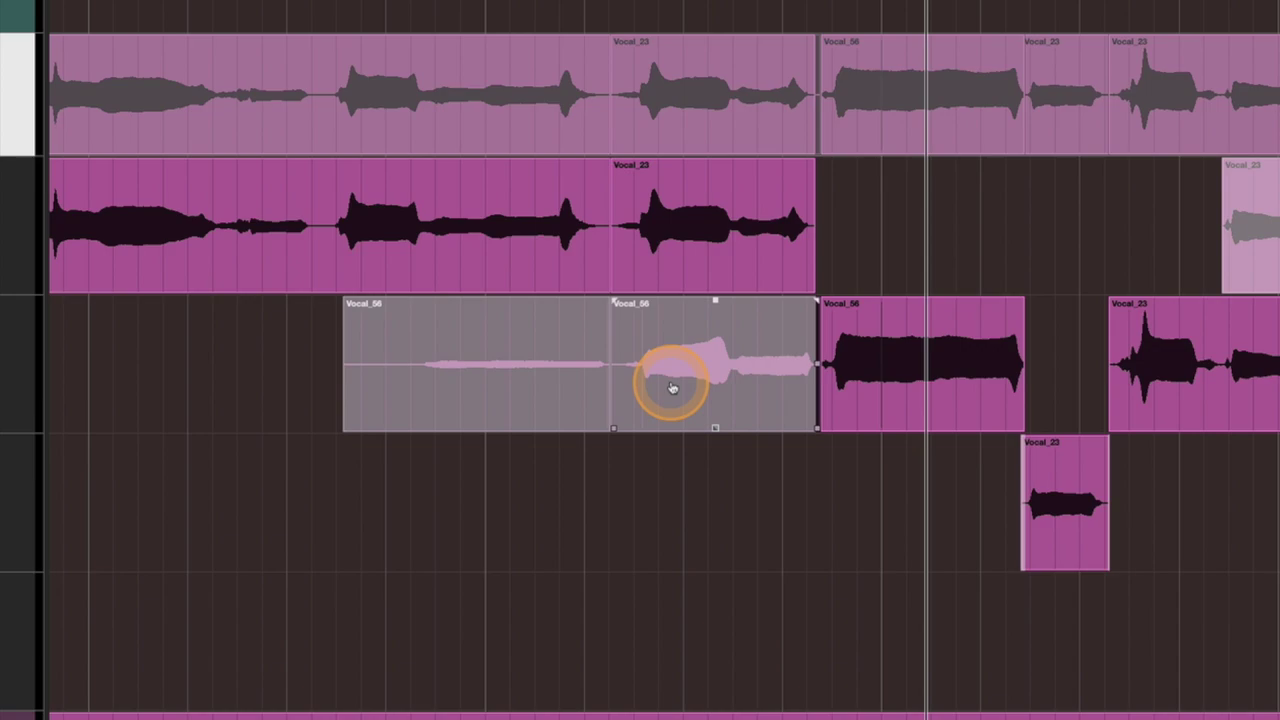
- Toggle the first Vocal_56 piece on Lane 2 active and inactive with the Comp tool, and delete both inactive Vocal_56 pieces
{"action": "left_click", "coordinate": [482, 390]}
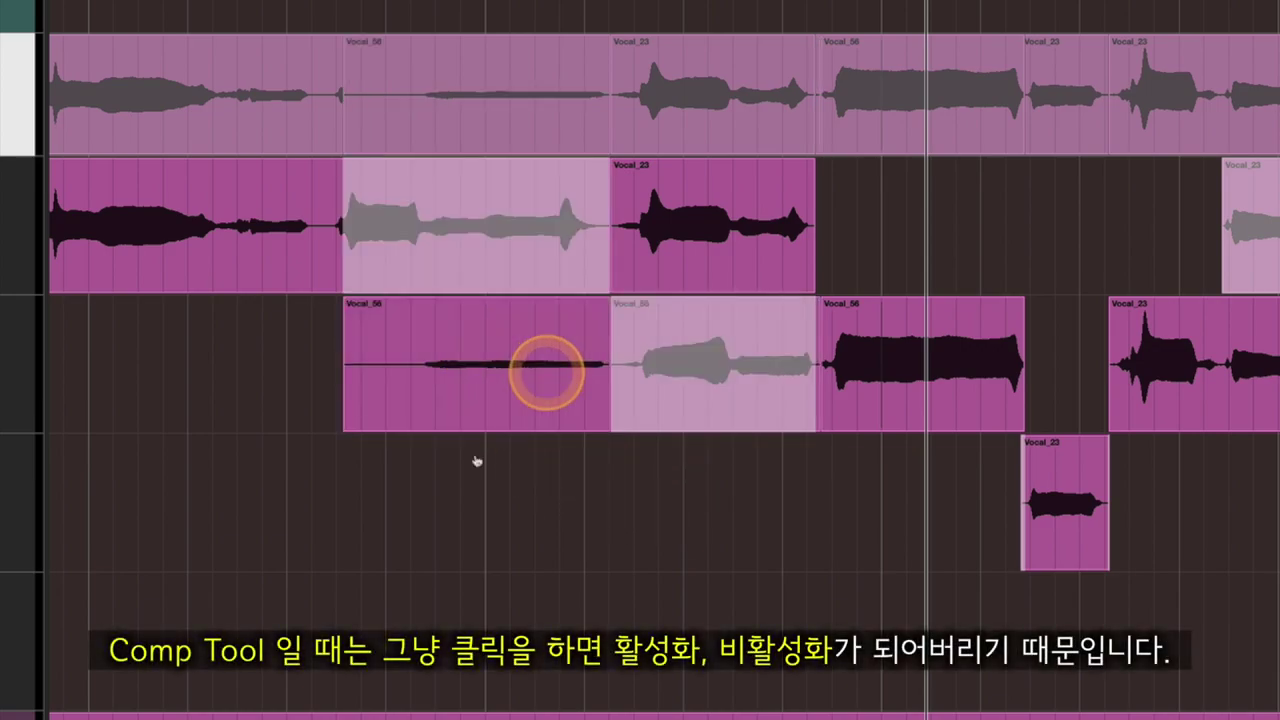
{"action": "left_click", "coordinate": [521, 382]}
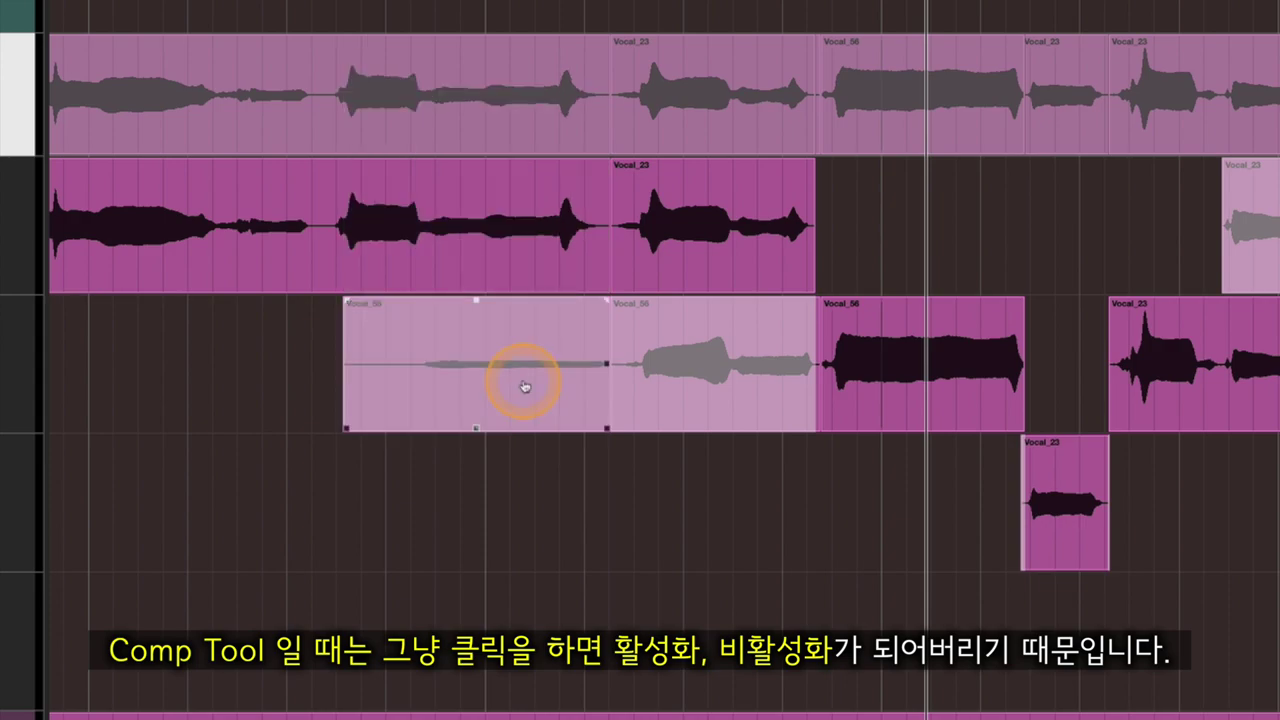
{"action": "left_click", "coordinate": [477, 381], "text": "shift"}
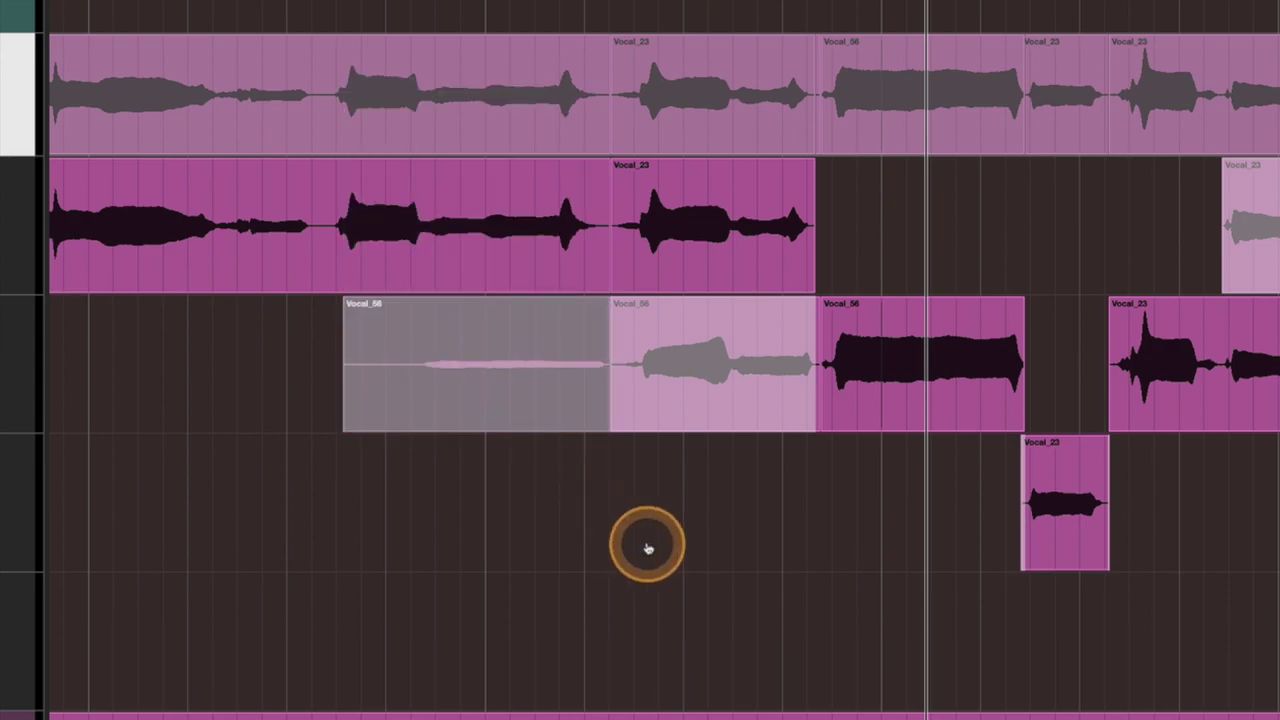
{"action": "key", "text": "Delete"}
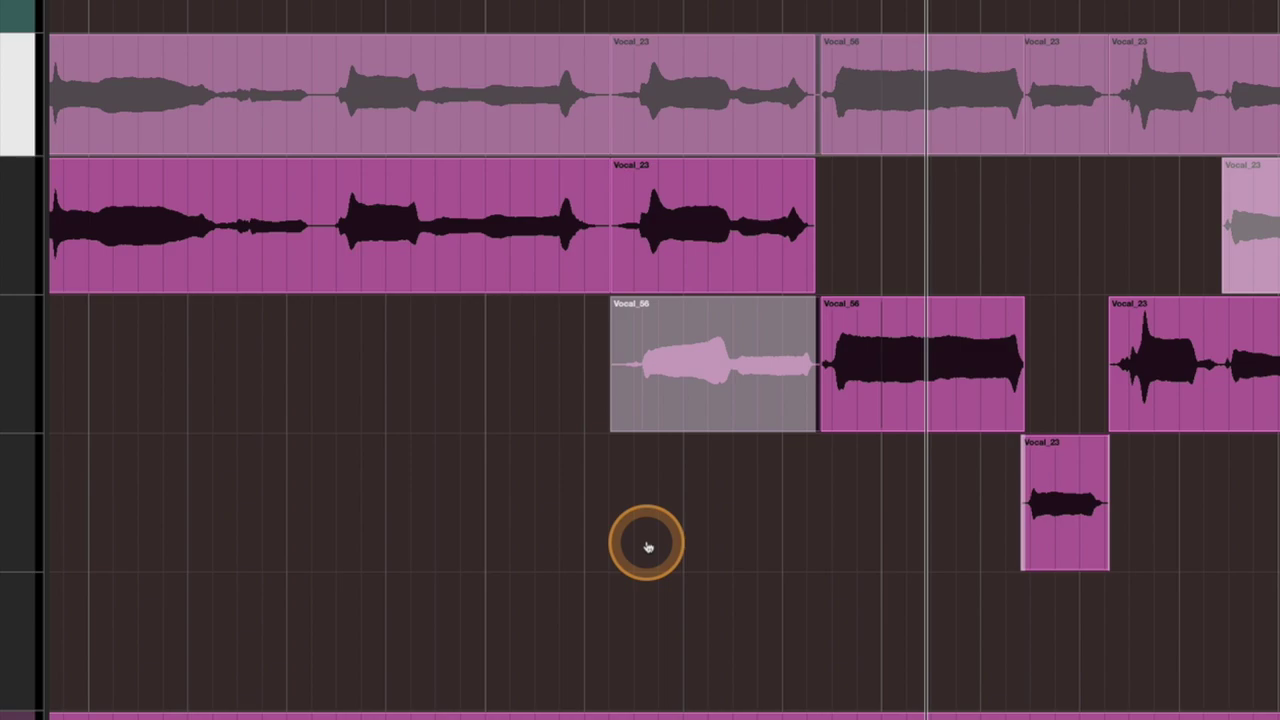
{"action": "left_click", "coordinate": [680, 378]}
{"action": "key", "text": "Delete"}
{"action": "left_click", "coordinate": [681, 388]}
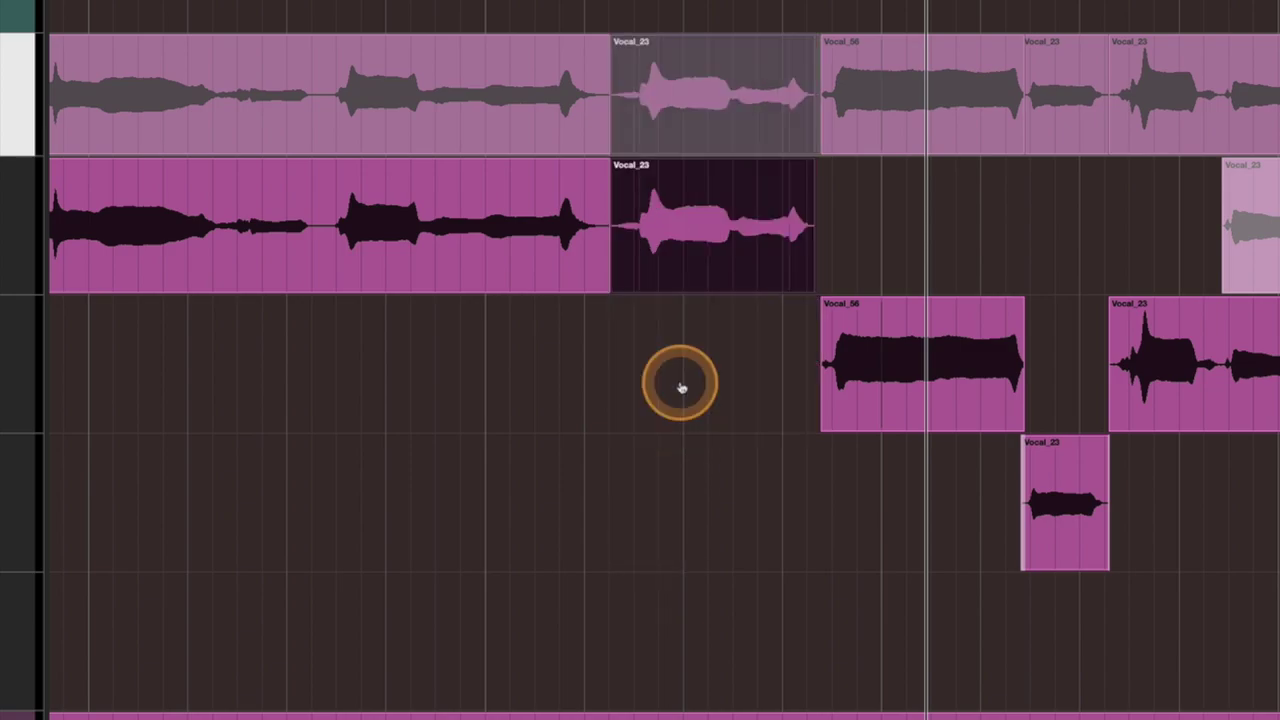
- Undo both Vocal_56 deletions and split the long Vocal_23 take on Lane 1 just before where Vocal_56 starts below
{"action": "key", "text": "super+z"}
{"action": "key", "text": "super+z"}
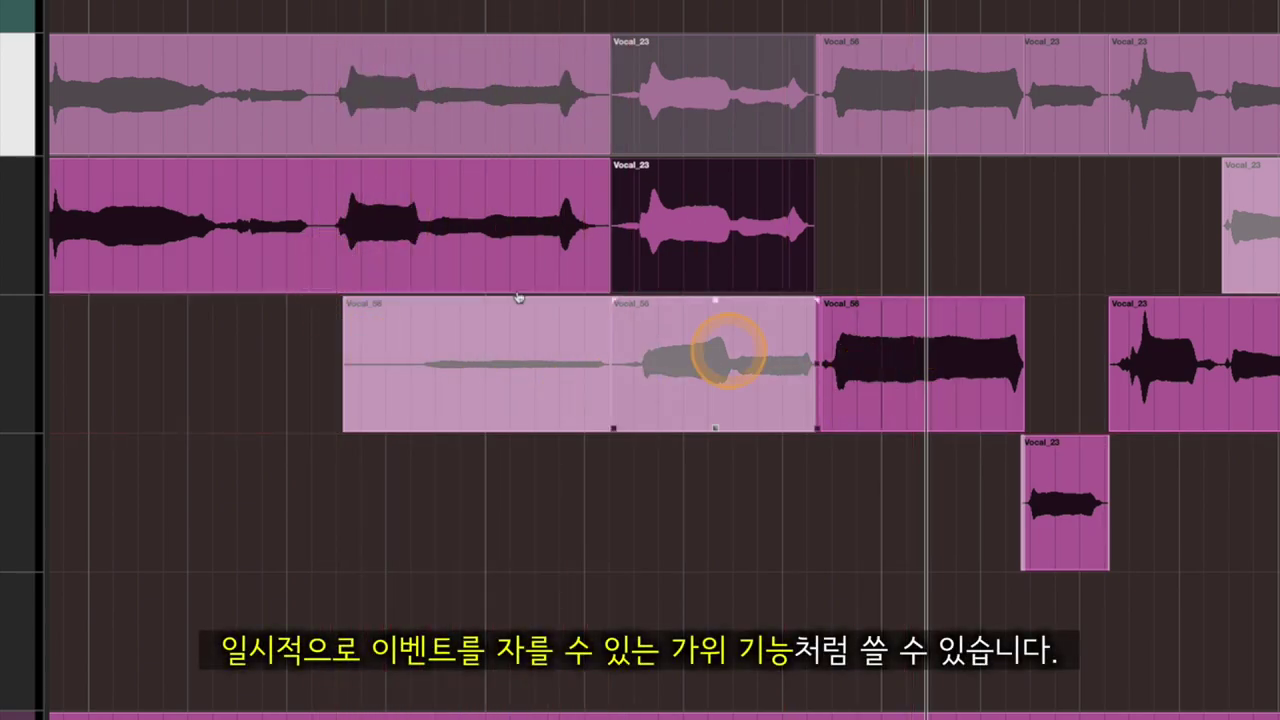
{"action": "left_click", "coordinate": [328, 243]}
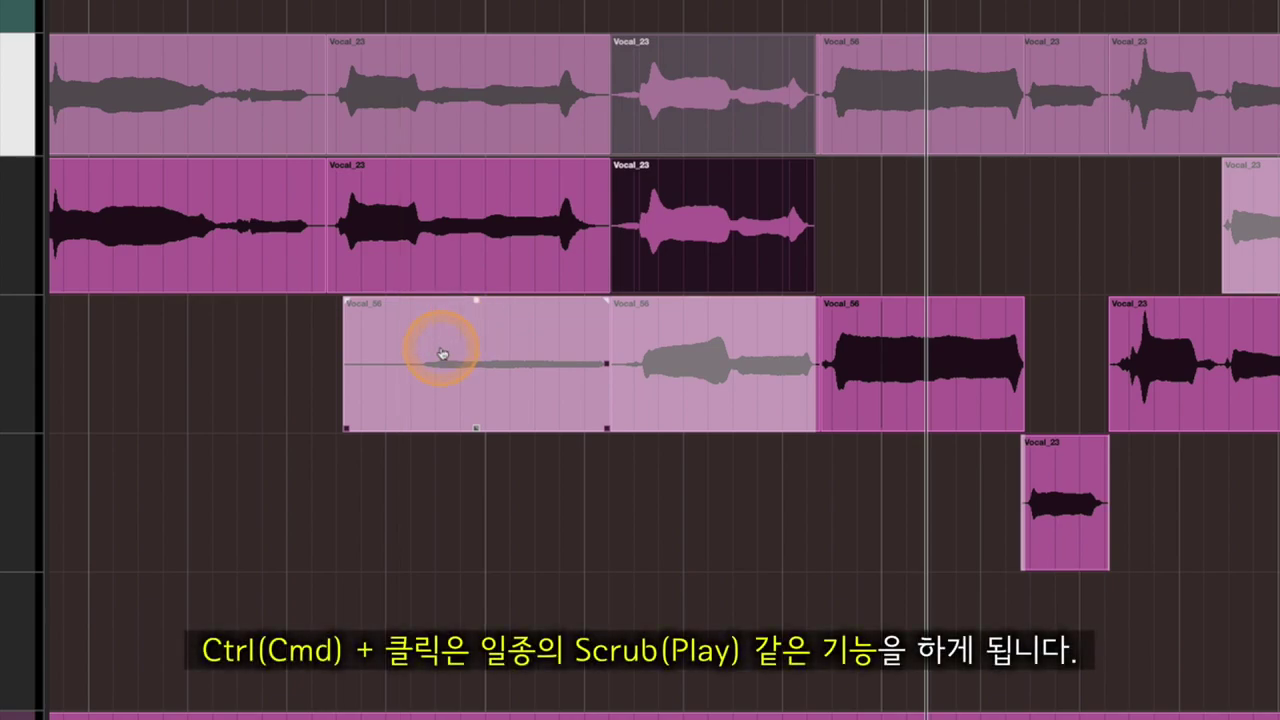
- Audition the second Vocal_23 piece on Lane 1 repeatedly from near its start by scrubbing directly on the event
{"action": "left_click", "coordinate": [376, 237], "text": "ctrl"}
{"action": "left_click_drag", "start_coordinate": [372, 233], "coordinate": [340, 229]}
{"action": "left_click", "coordinate": [340, 229]}
{"action": "left_click", "coordinate": [340, 229]}
{"action": "left_click", "coordinate": [340, 229]}
{"action": "left_click", "coordinate": [340, 229]}
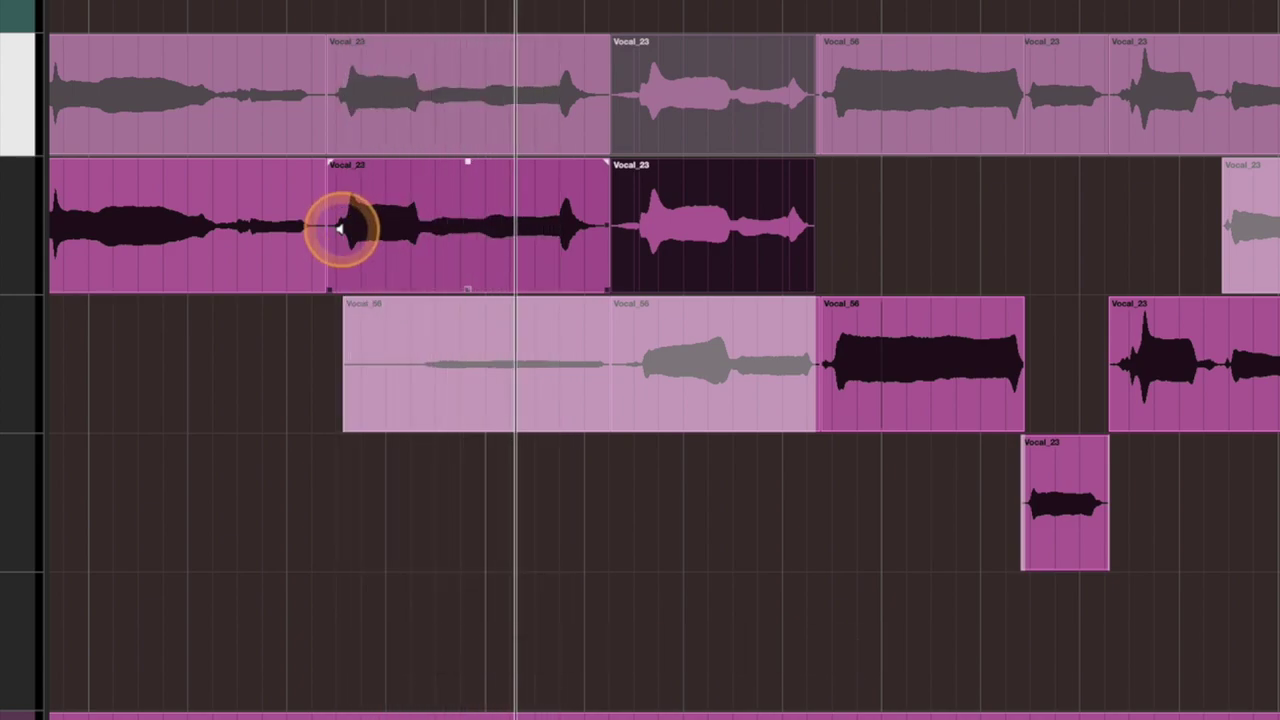
{"action": "left_click", "coordinate": [340, 229]}
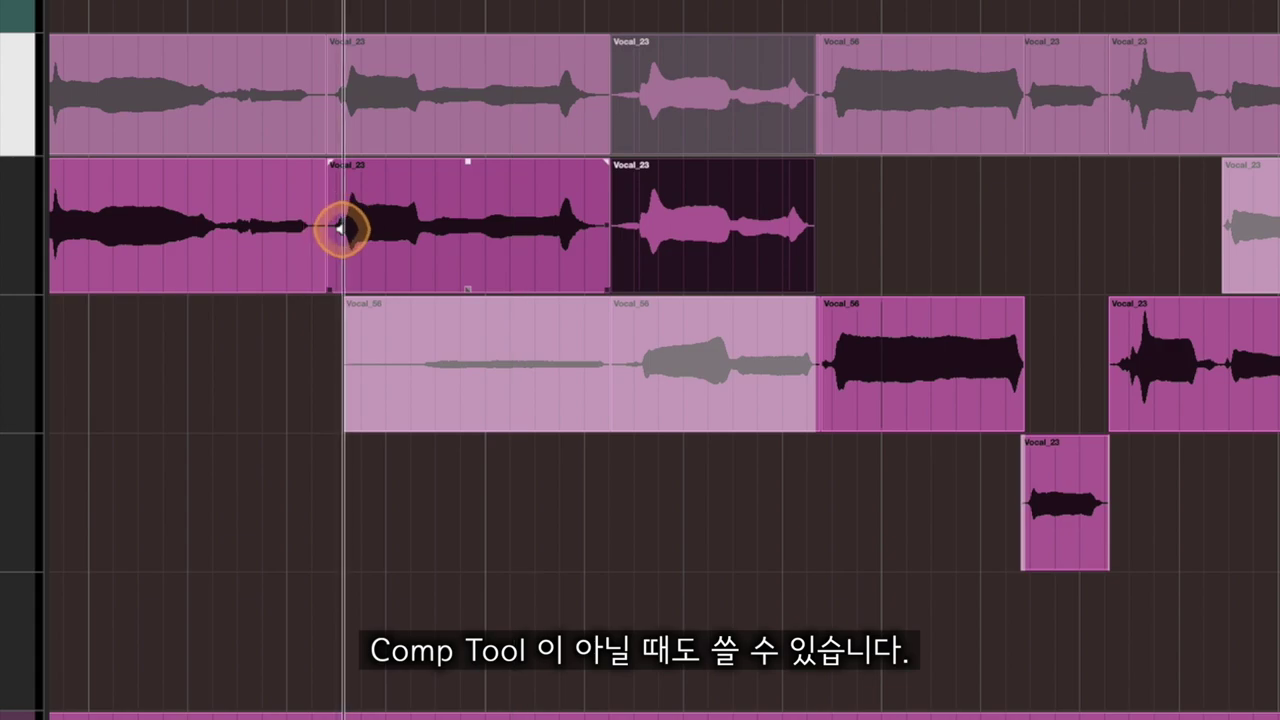
- Audition the starts of the neighbouring Vocal_56 and Vocal_23 pieces on Lanes 1 and 2
{"action": "left_click", "coordinate": [655, 368]}
{"action": "left_click", "coordinate": [632, 244]}
{"action": "left_click", "coordinate": [834, 360]}
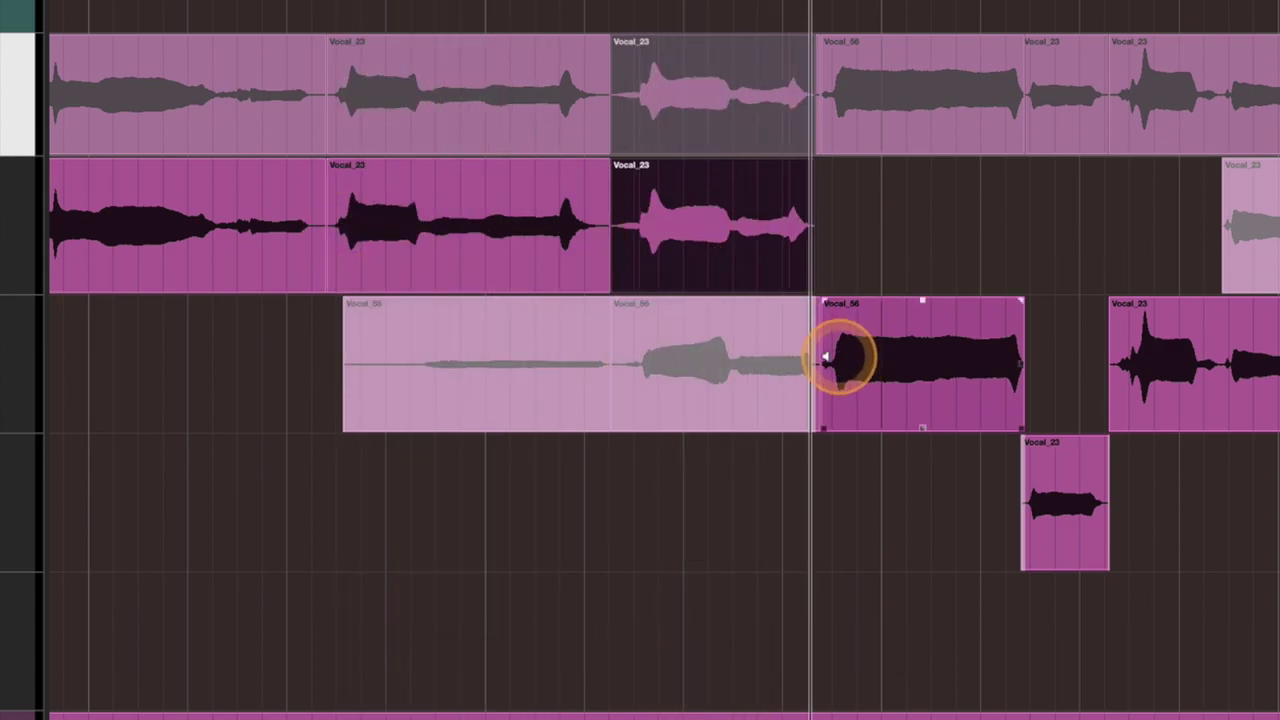
{"action": "left_click", "coordinate": [798, 454]}
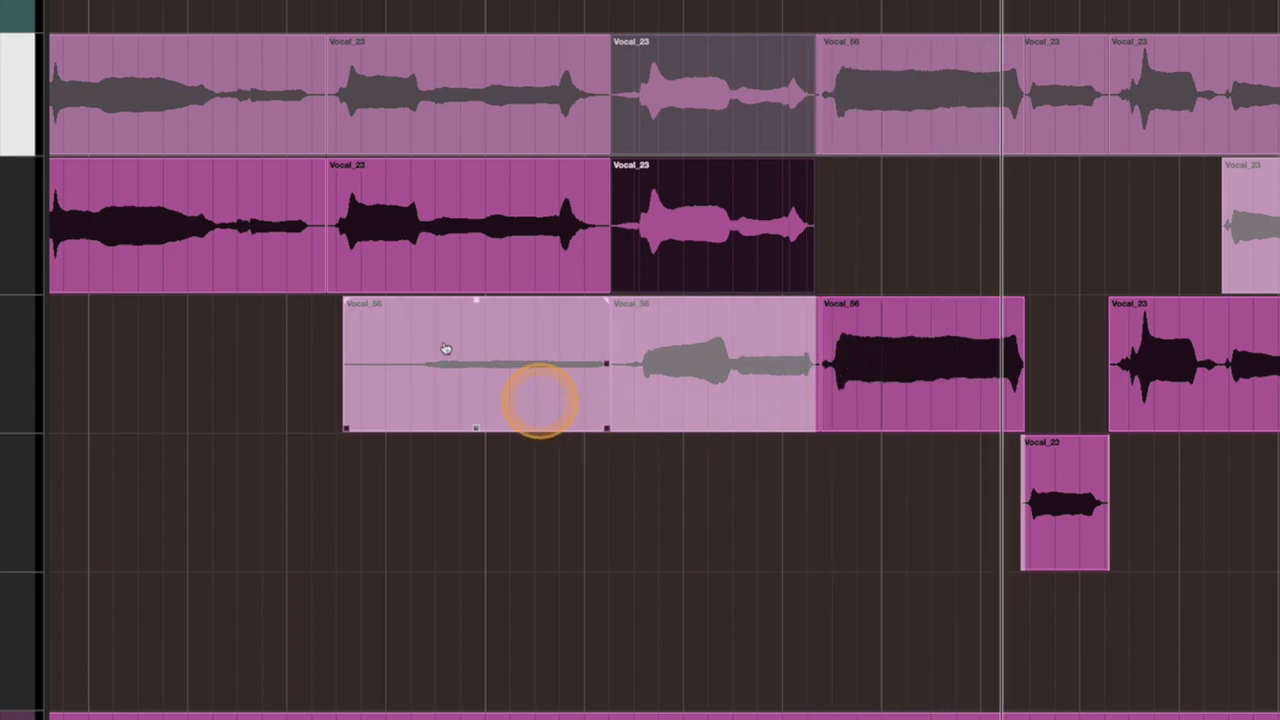
- Try moving the second Vocal_23 piece freely from Lane 1 to Lane 3, and bring it back to its original place
{"action": "left_click", "coordinate": [431, 251]}
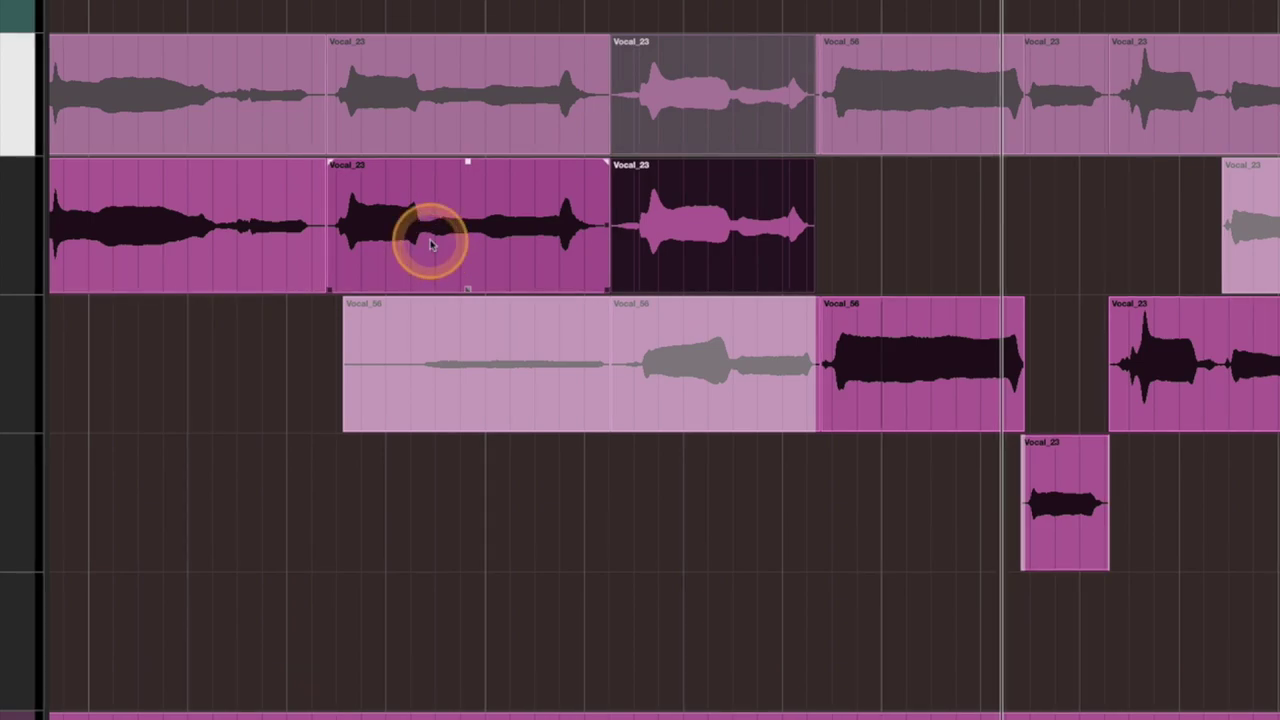
{"action": "left_click_drag", "start_coordinate": [435, 257], "coordinate": [401, 497]}
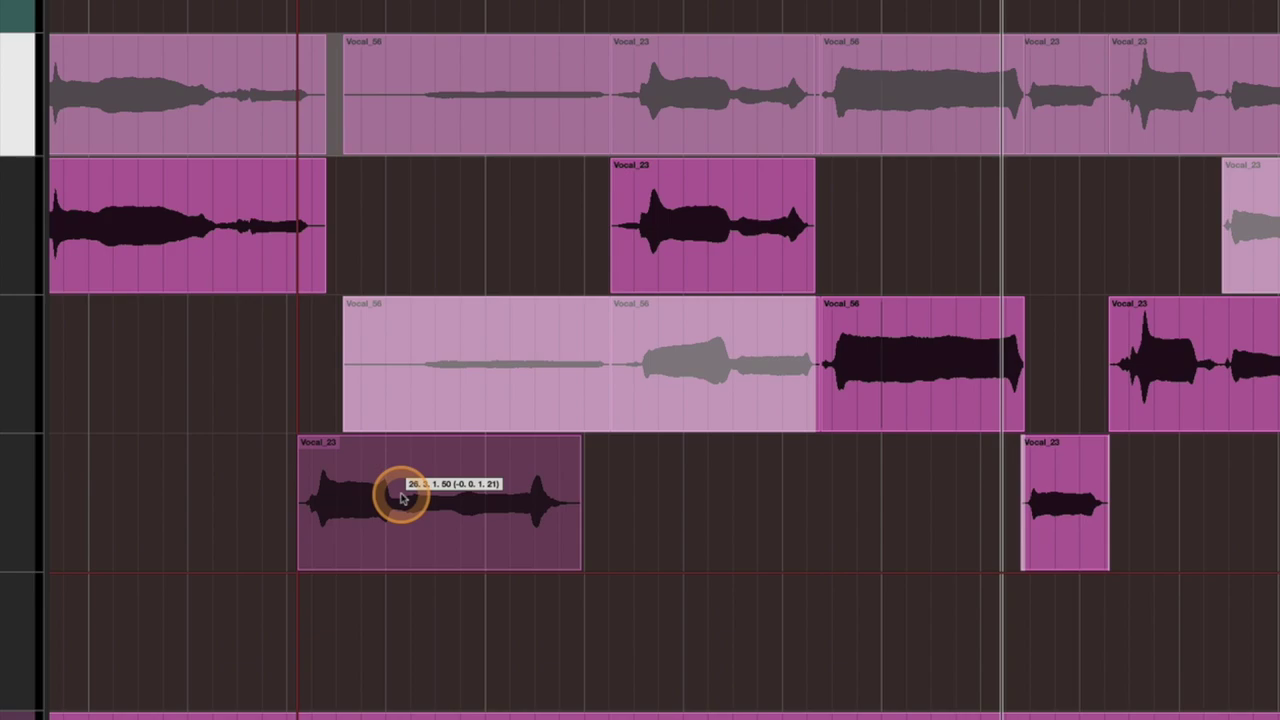
{"action": "left_click_drag", "start_coordinate": [401, 497], "coordinate": [450, 216]}
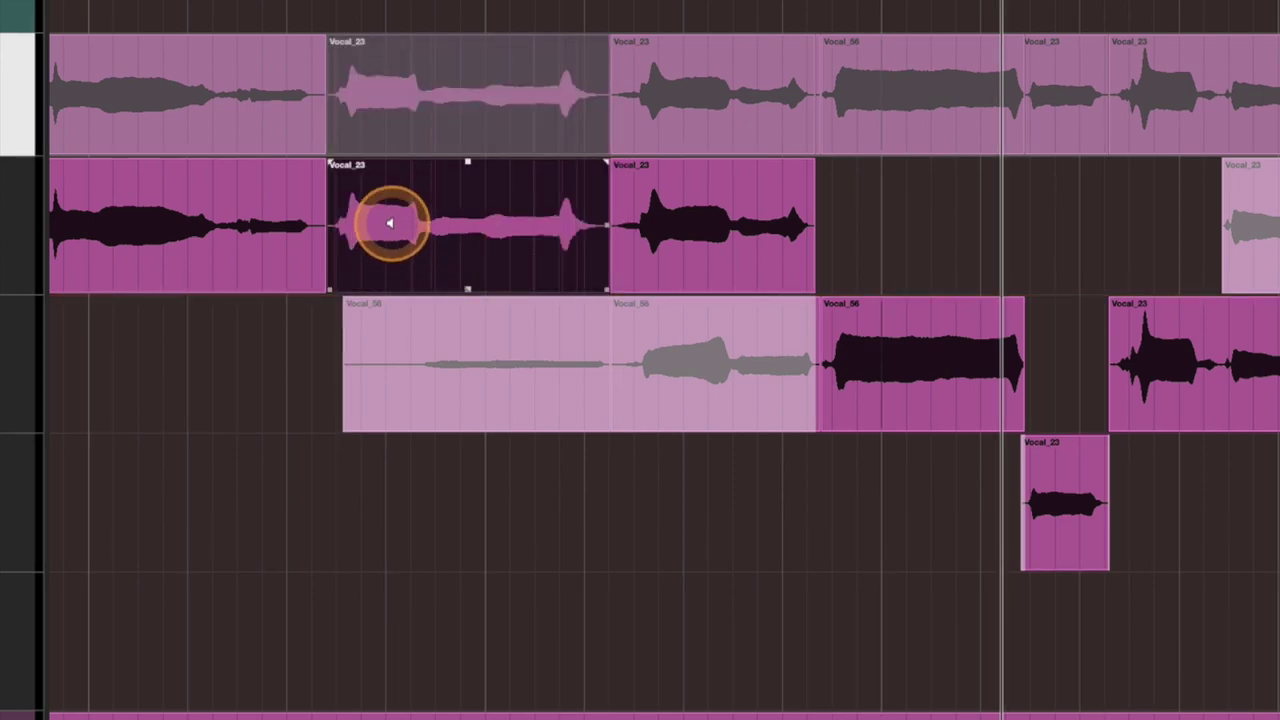
- Audition the selected Vocal_23 piece on Lane 1 from points near its beginning
{"action": "left_click", "coordinate": [391, 223], "text": "ctrl"}
{"action": "left_click", "coordinate": [357, 229], "text": "ctrl"}
{"action": "left_click", "coordinate": [359, 229], "text": "ctrl"}
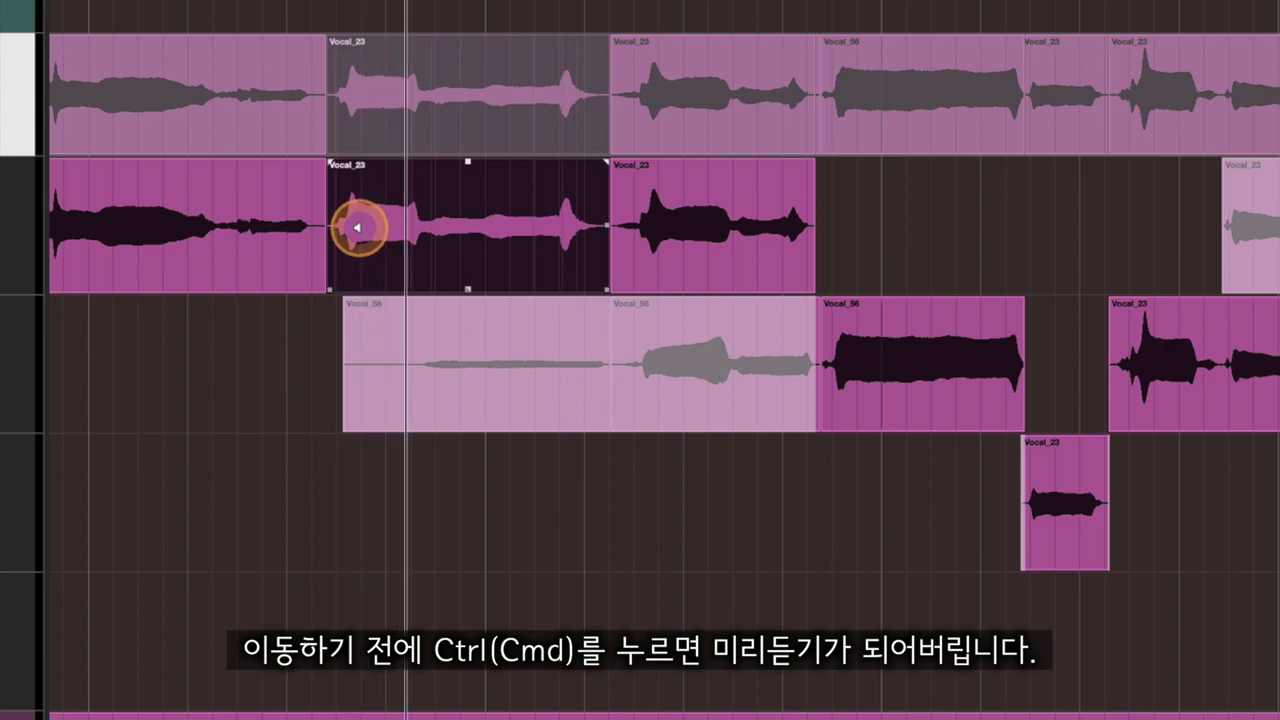
- Move the second Vocal_23 piece to Lane 3 with its time position locked, return it to Lane 1, and deselect it
{"action": "left_click_drag", "start_coordinate": [413, 224], "coordinate": [391, 486]}
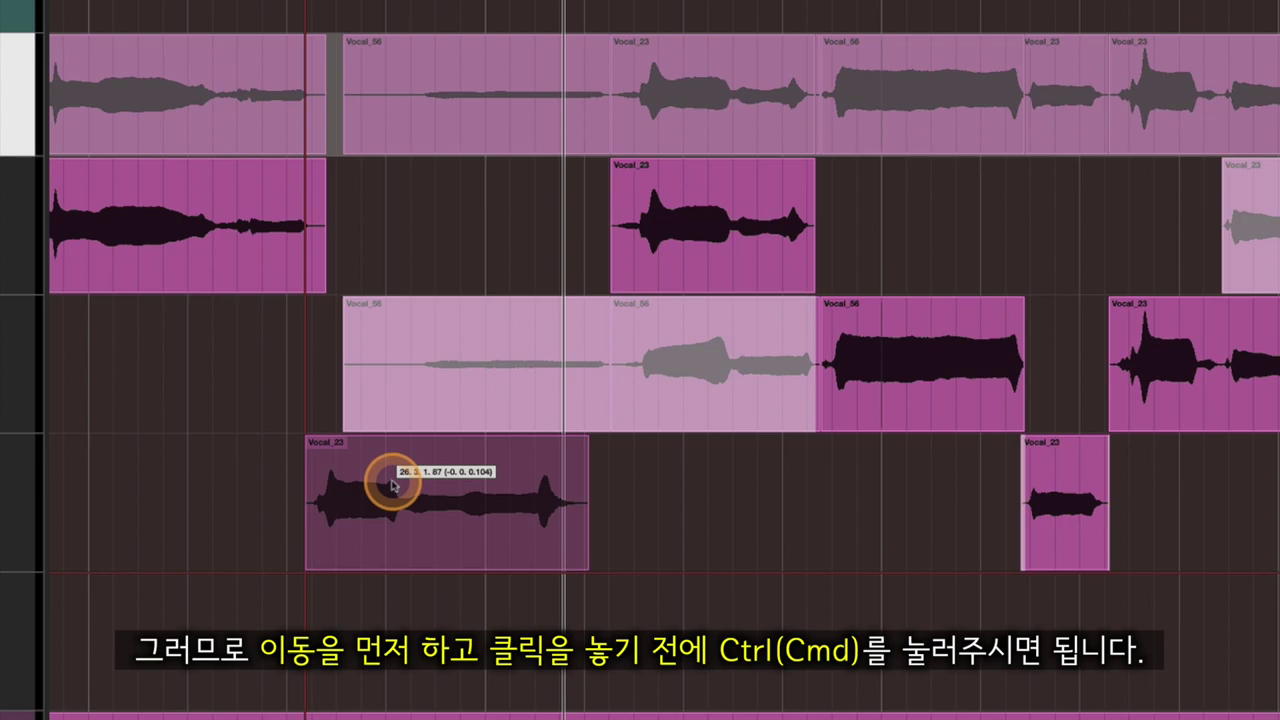
{"action": "mouse_move", "coordinate": [391, 486]}
{"action": "left_mouse_down"}
{"action": "mouse_move", "coordinate": [397, 240]}
{"action": "mouse_move", "coordinate": [378, 515]}
{"action": "mouse_move", "coordinate": [386, 234]}
{"action": "mouse_move", "coordinate": [372, 455]}
{"action": "mouse_move", "coordinate": [380, 435]}
{"action": "mouse_move", "coordinate": [380, 255]}
{"action": "mouse_move", "coordinate": [360, 505]}
{"action": "mouse_move", "coordinate": [378, 252]}
{"action": "mouse_move", "coordinate": [377, 502]}
{"action": "left_mouse_up"}
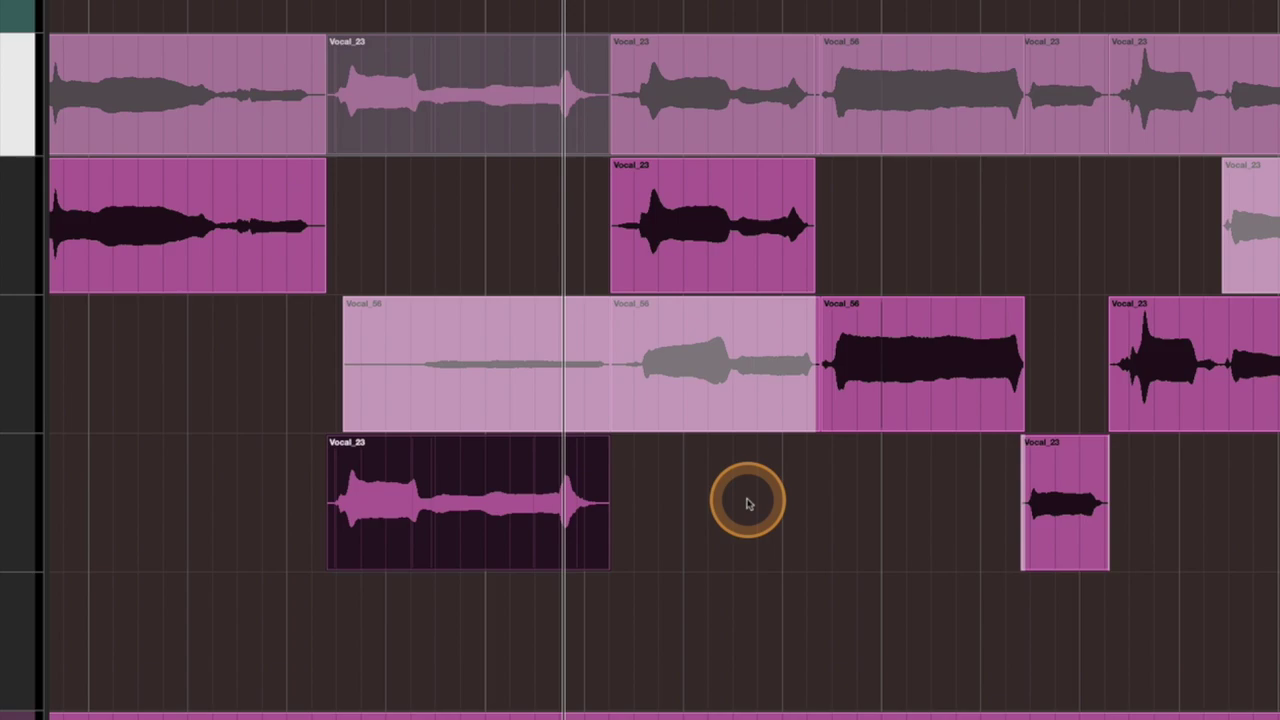
{"action": "left_click", "coordinate": [409, 520]}
{"action": "left_click_drag", "start_coordinate": [414, 520], "coordinate": [423, 274]}
{"action": "left_click", "coordinate": [543, 517]}
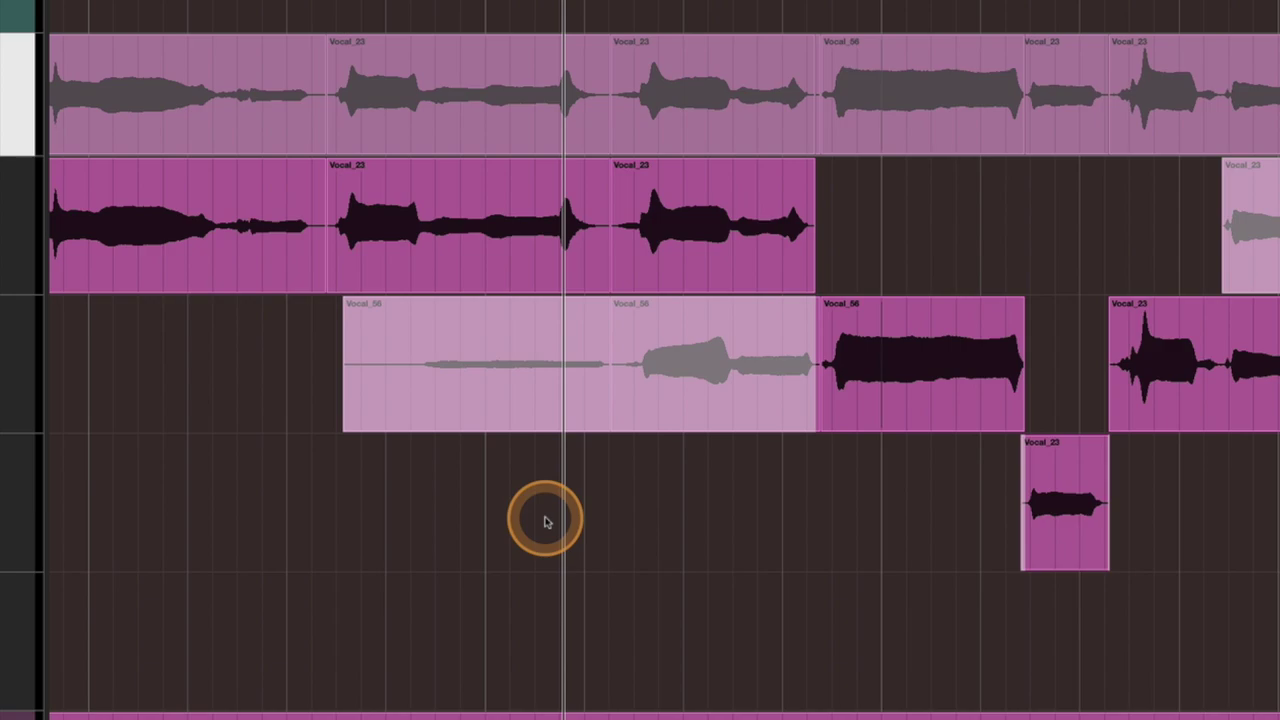
- Select the second and third Vocal_23 pieces on Lane 1, extend the selection to the first piece, and clear it
{"action": "left_click", "coordinate": [410, 215]}
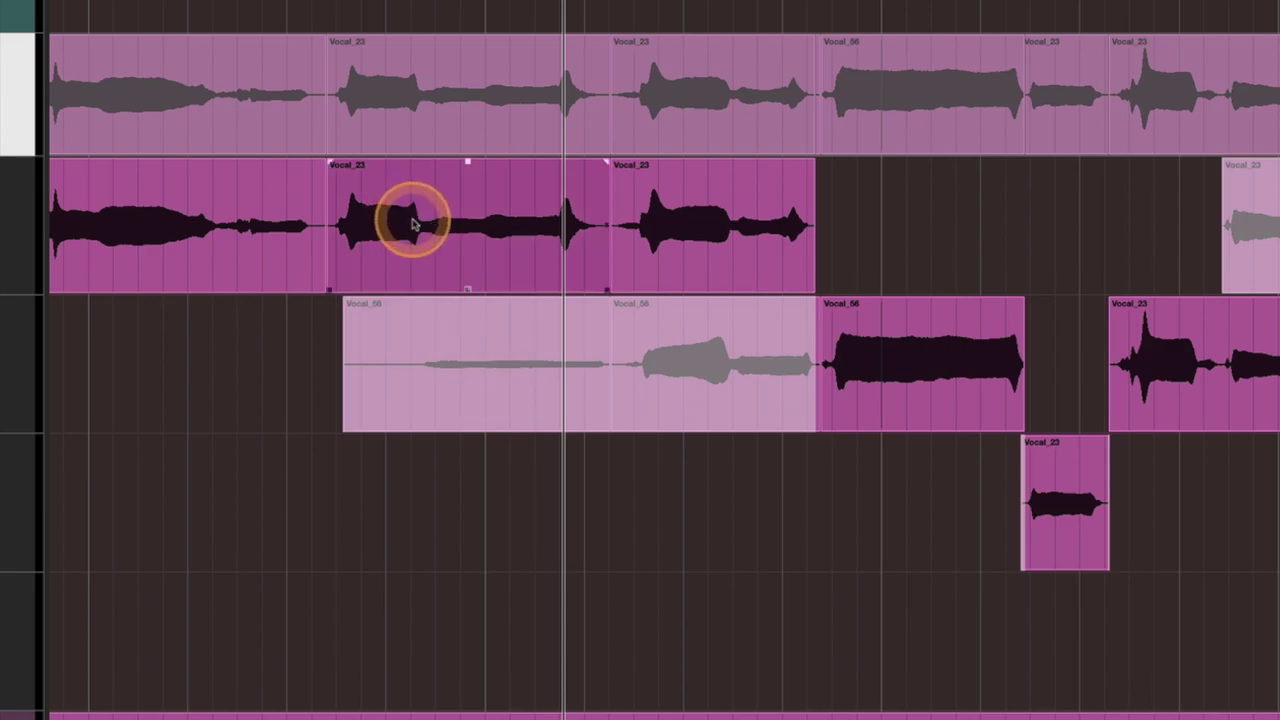
{"action": "left_click", "coordinate": [400, 230]}
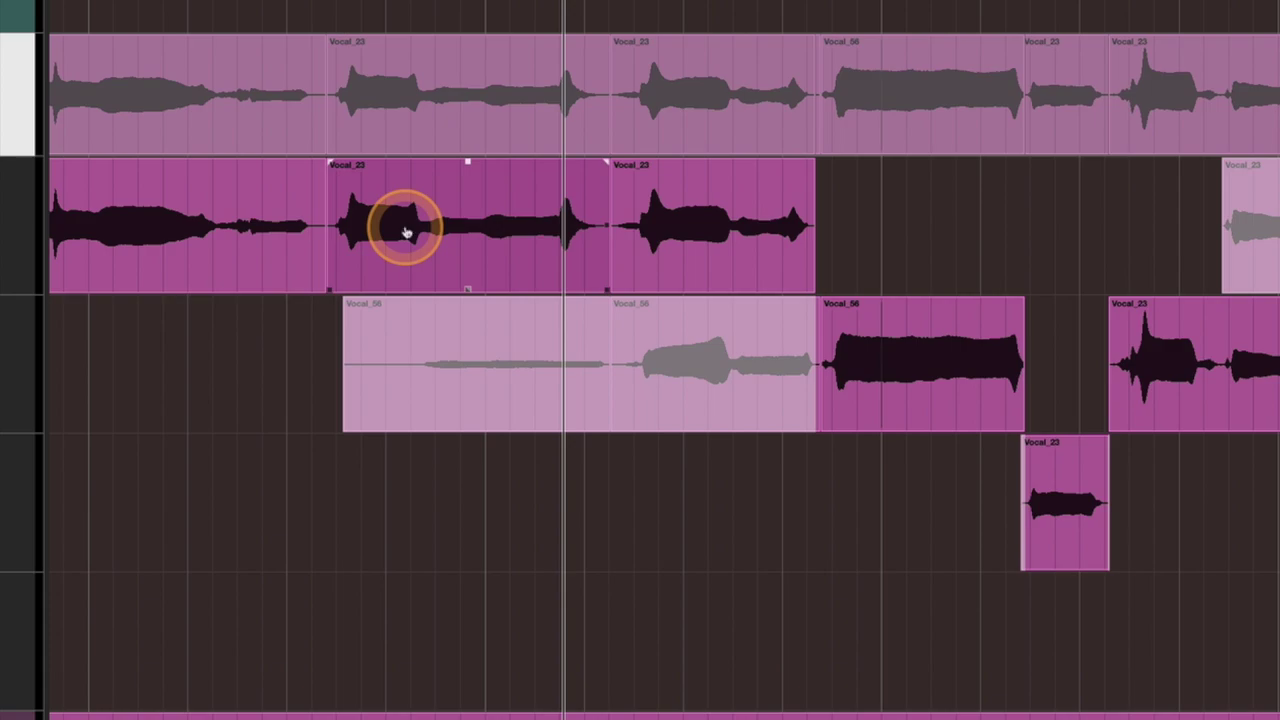
{"action": "left_click", "coordinate": [406, 232]}
{"action": "left_click", "coordinate": [686, 241], "text": "shift"}
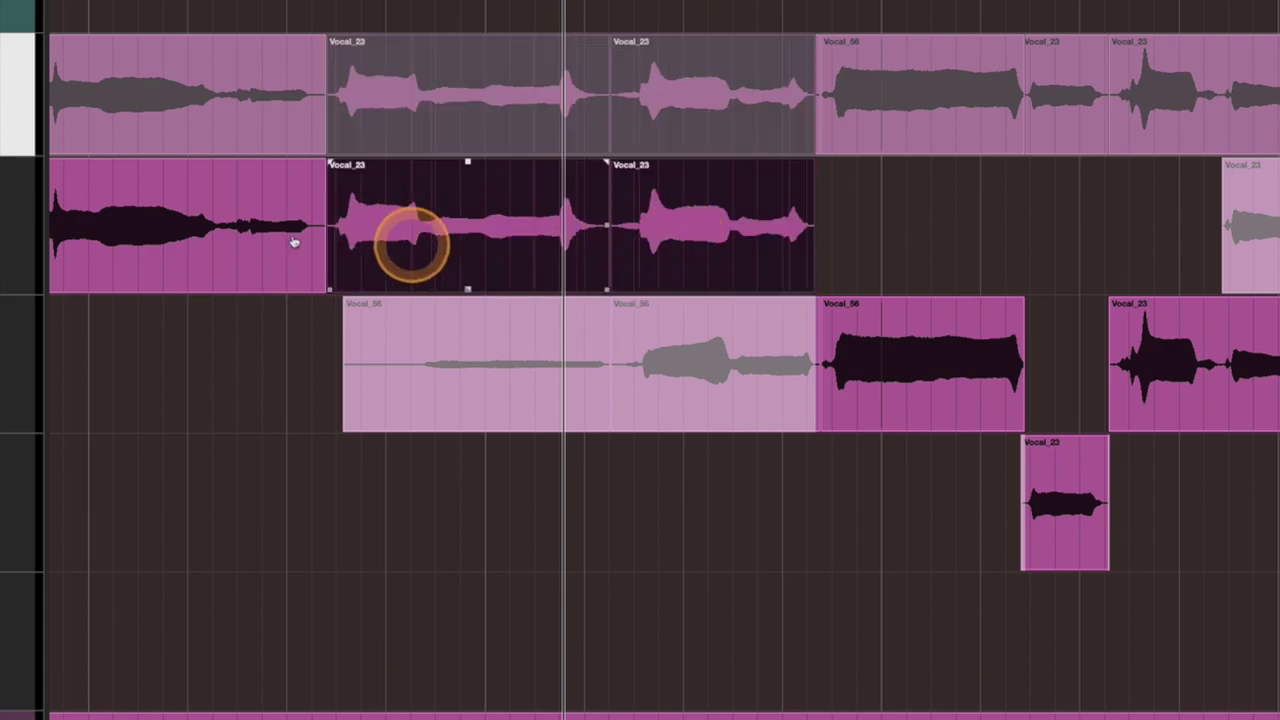
{"action": "left_click", "coordinate": [210, 232], "text": "shift"}
{"action": "left_click", "coordinate": [511, 489]}
{"action": "left_click", "coordinate": [455, 313]}
{"action": "left_click", "coordinate": [436, 281]}
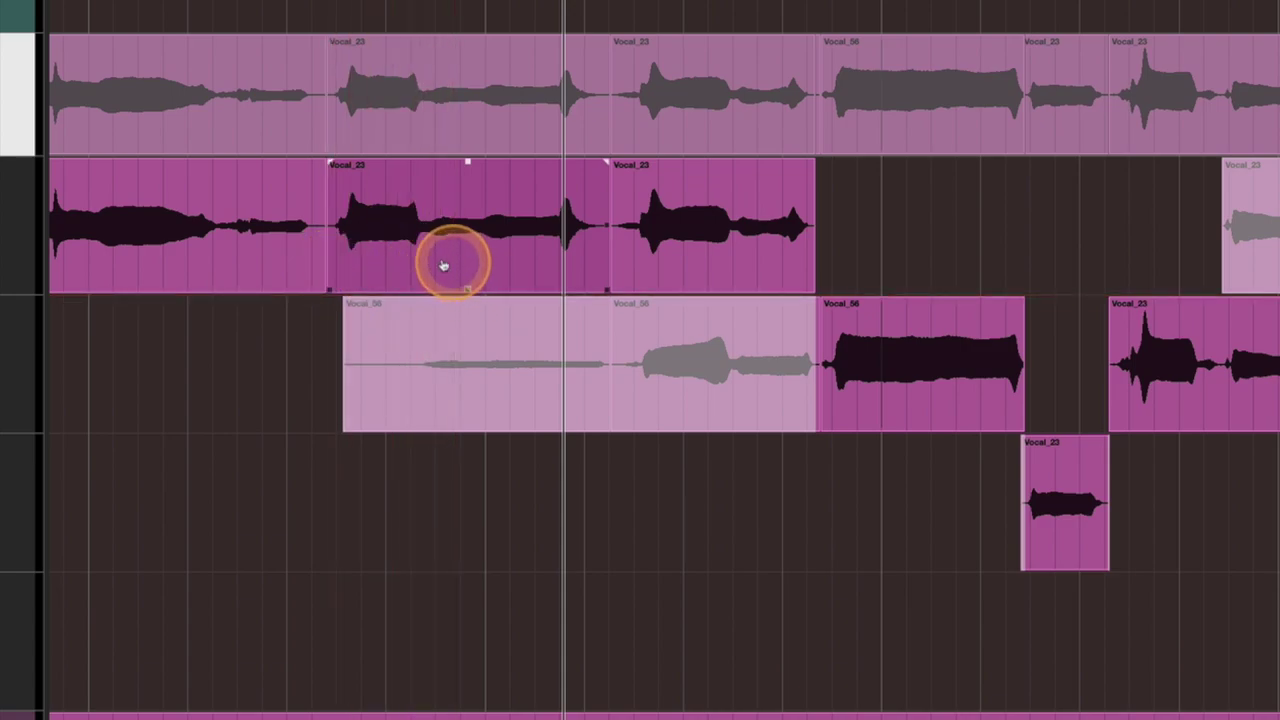
- Audition the second Vocal_23 piece from its start, move it to Lane 3 at the same time position, and undo the move
{"action": "left_click", "coordinate": [344, 234]}
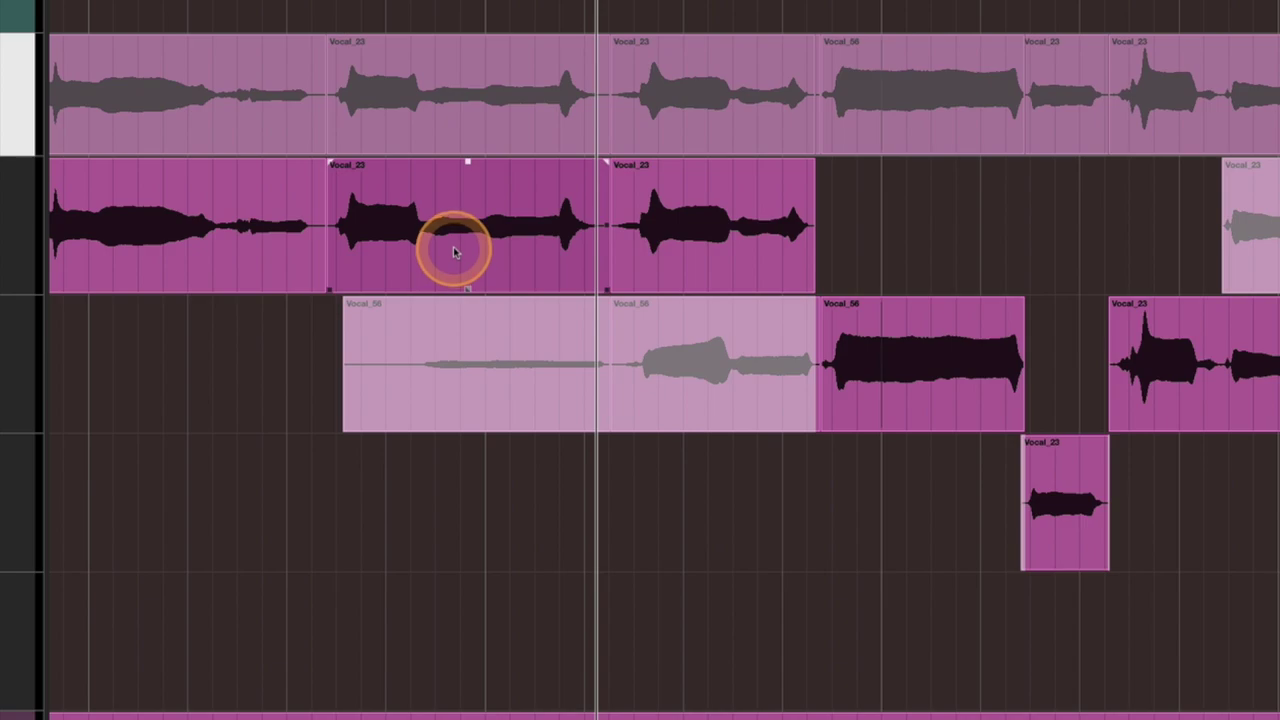
{"action": "left_click_drag", "start_coordinate": [453, 246], "coordinate": [434, 484]}
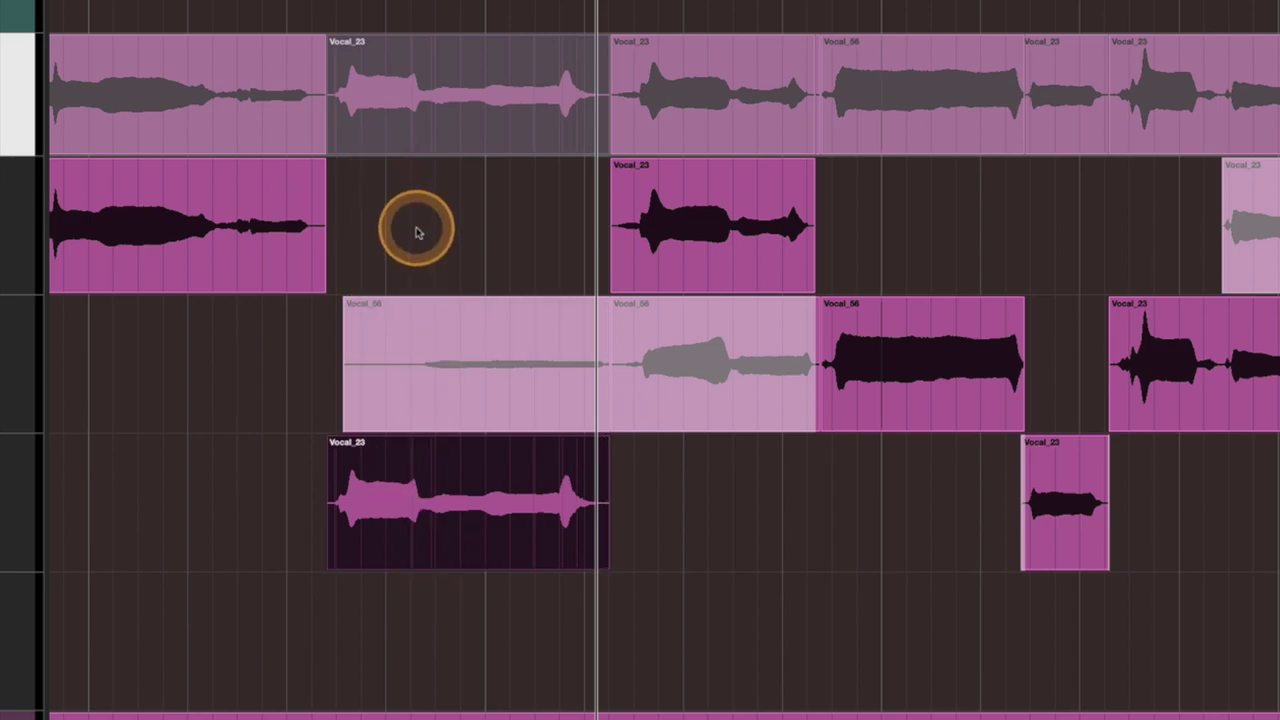
{"action": "key", "text": "ctrl+z"}
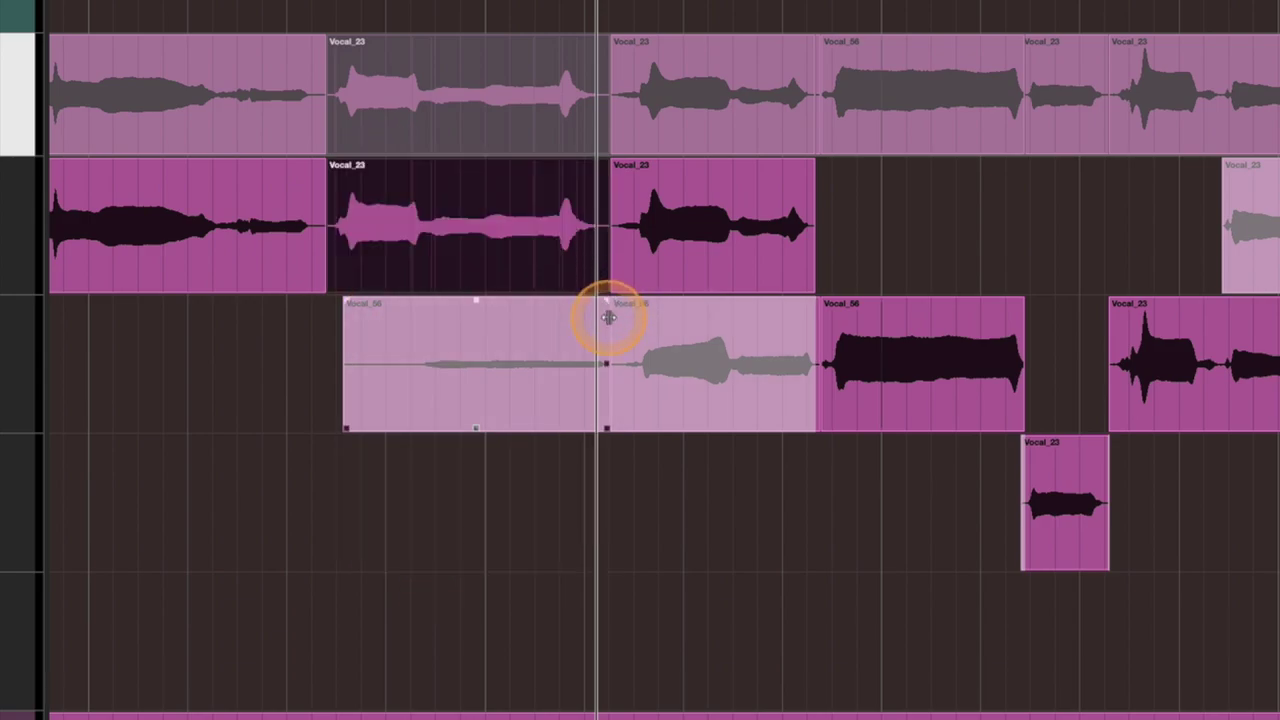
- Select the two inactive Vocal_56 pieces on Lane 2 together and delete them
{"action": "scroll", "coordinate": [608, 318], "scroll_direction": "right", "scroll_amount": 3}
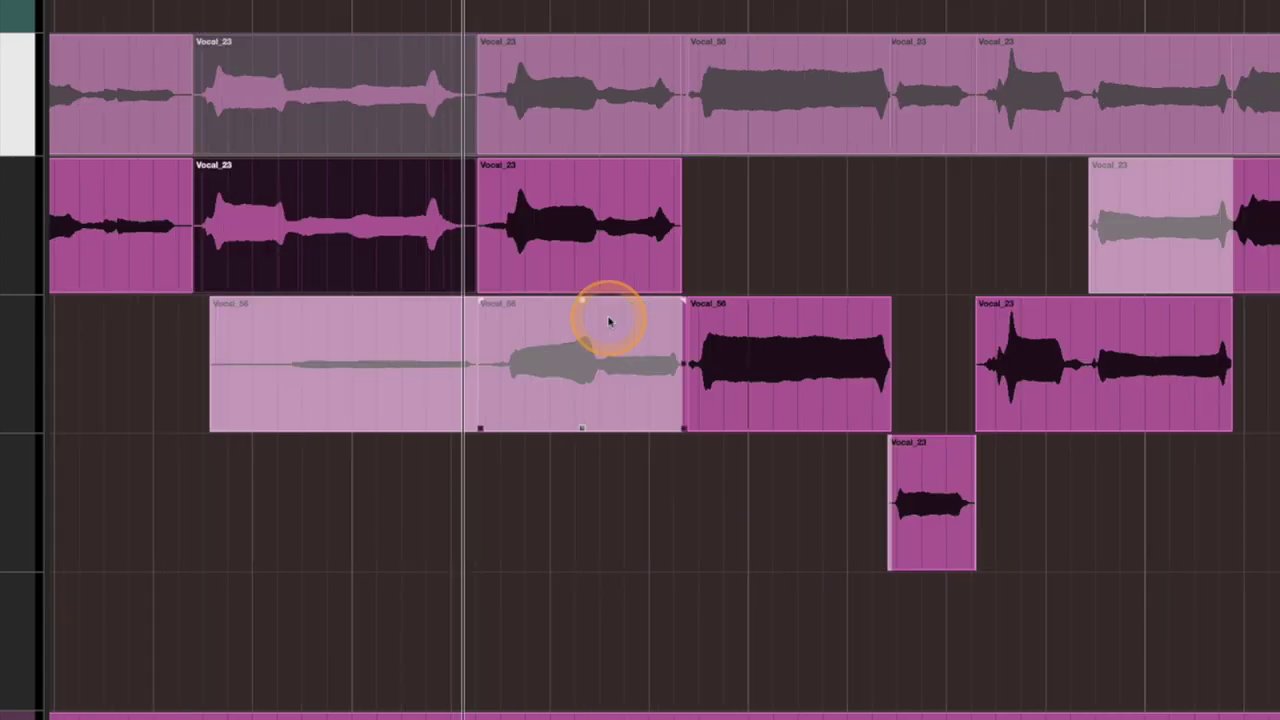
{"action": "key", "text": "g"}
{"action": "scroll", "coordinate": [534, 283], "scroll_direction": "right", "scroll_amount": 3}
{"action": "scroll", "coordinate": [534, 283], "scroll_direction": "left", "scroll_amount": 2}
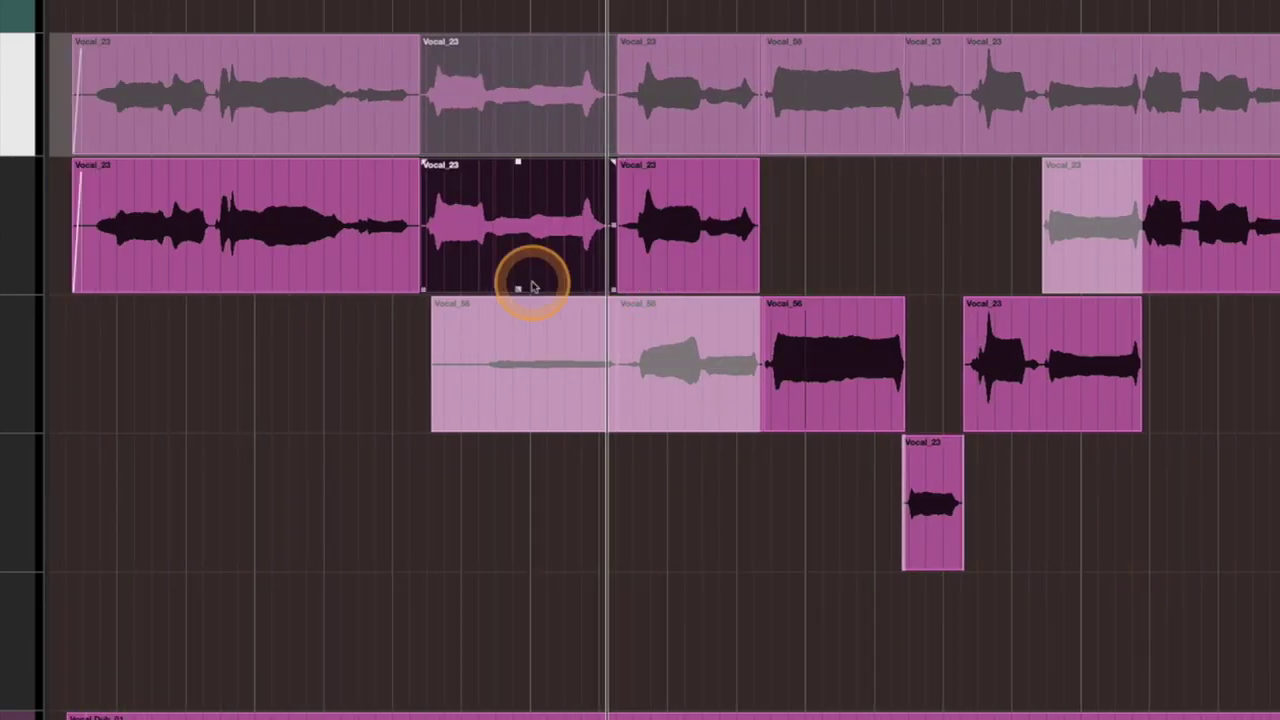
{"action": "left_click_drag", "start_coordinate": [650, 500], "coordinate": [509, 420]}
{"action": "key", "text": "Delete"}
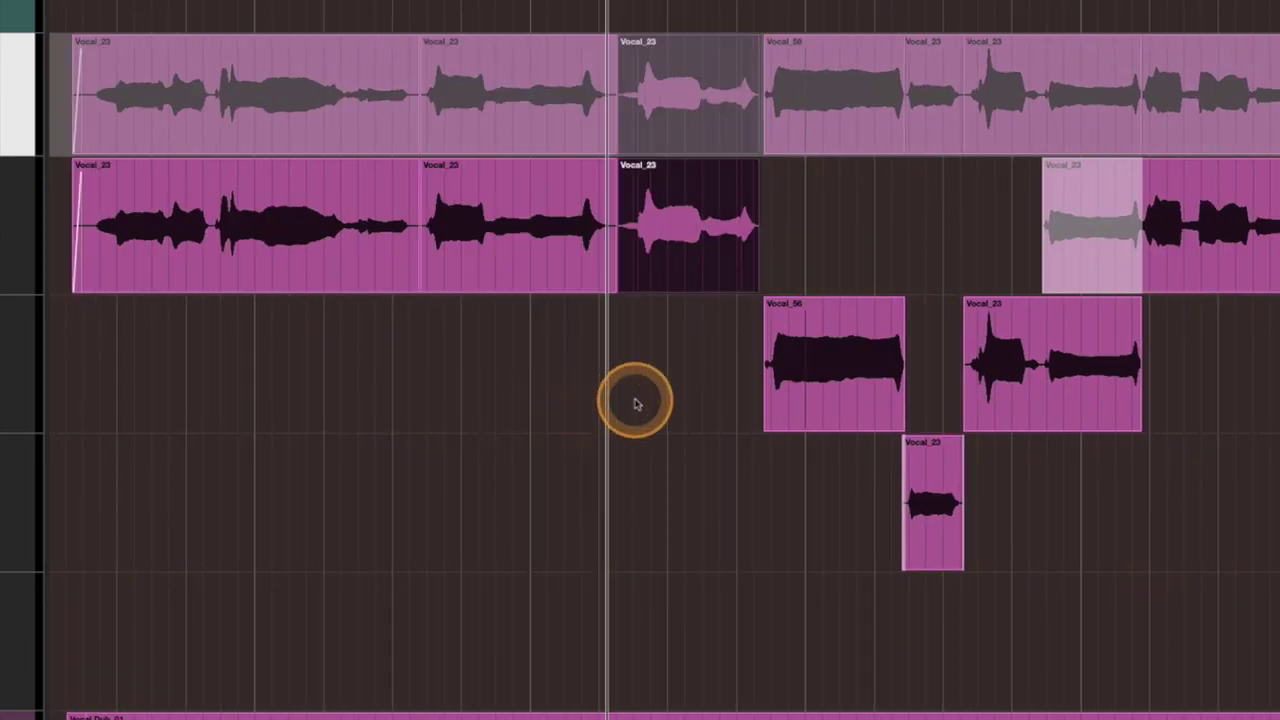
- Rejoin the three adjoining Vocal_23 pieces on Lane 1 into one continuous event
{"action": "key", "text": "h"}
{"action": "key", "text": "h"}
{"action": "key", "text": "h"}
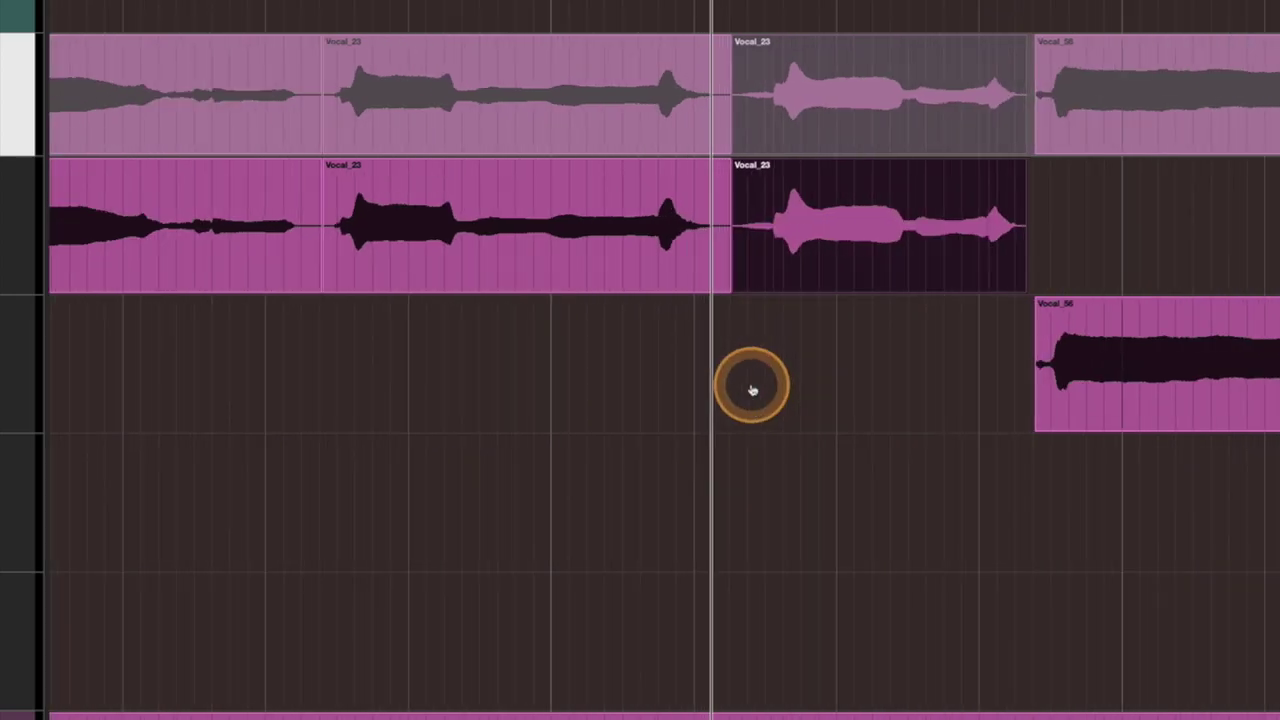
{"action": "key", "text": "g"}
{"action": "key", "text": "g"}
{"action": "key", "text": "g"}
{"action": "key", "text": "g"}
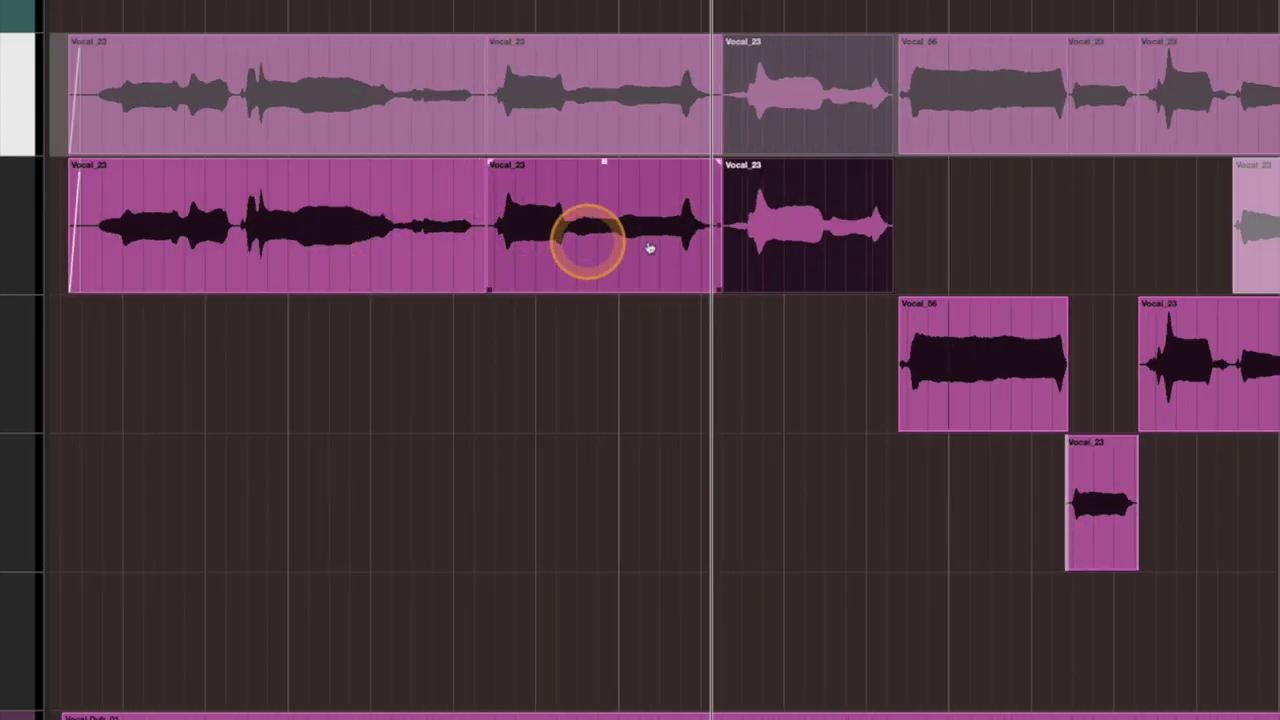
{"action": "left_click", "coordinate": [934, 391]}
{"action": "left_click", "coordinate": [894, 381]}
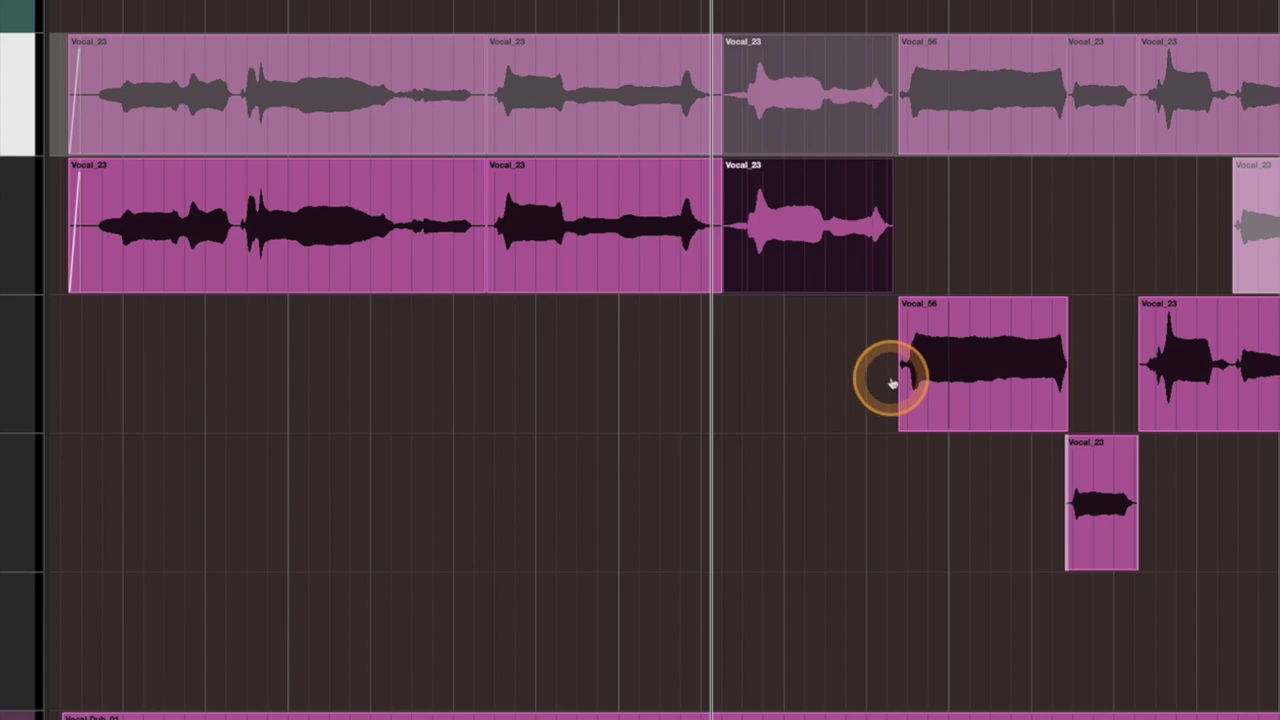
{"action": "left_click_drag", "start_coordinate": [892, 383], "coordinate": [69, 398]}
{"action": "left_click", "coordinate": [443, 281]}
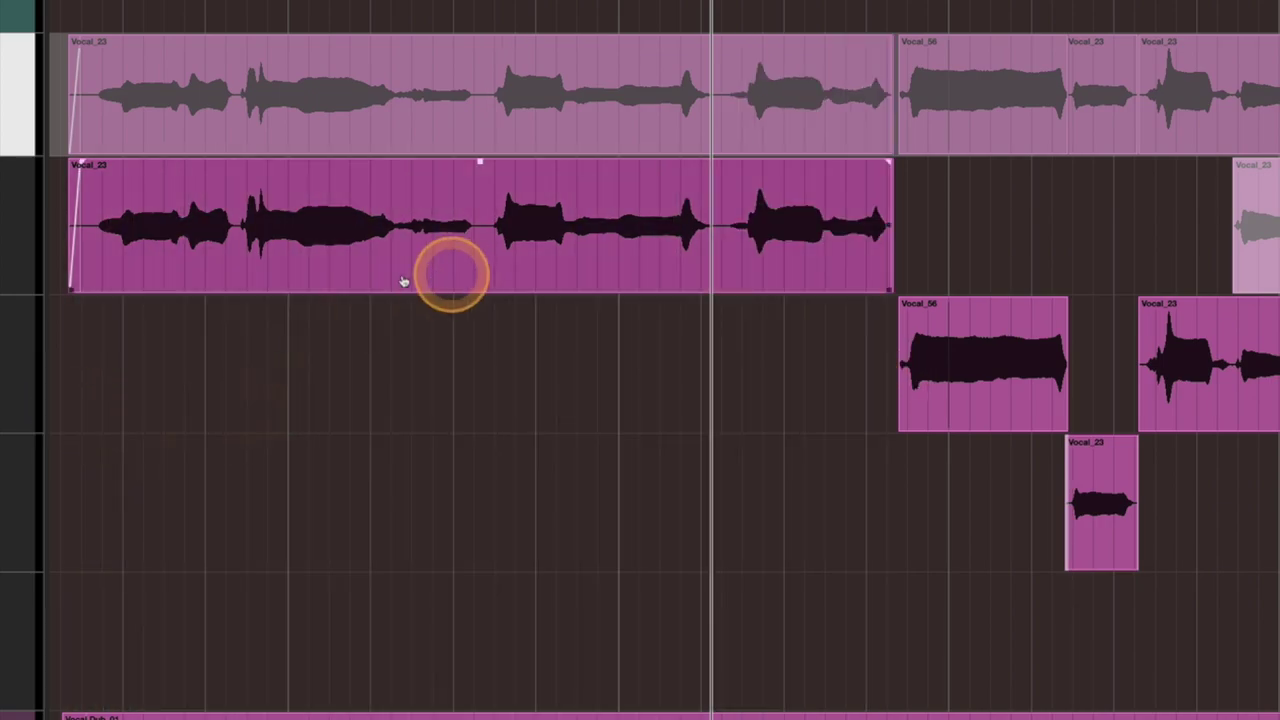
- Trim the tail of the joined Vocal_23 event on Lane 1 slightly, just before Vocal_56 begins on Lane 2
{"action": "key", "text": "h"}
{"action": "key", "text": "h"}
{"action": "key", "text": "h"}
{"action": "key", "text": "h"}
{"action": "key", "text": "h"}
{"action": "key", "text": "h"}
{"action": "key", "text": "h"}
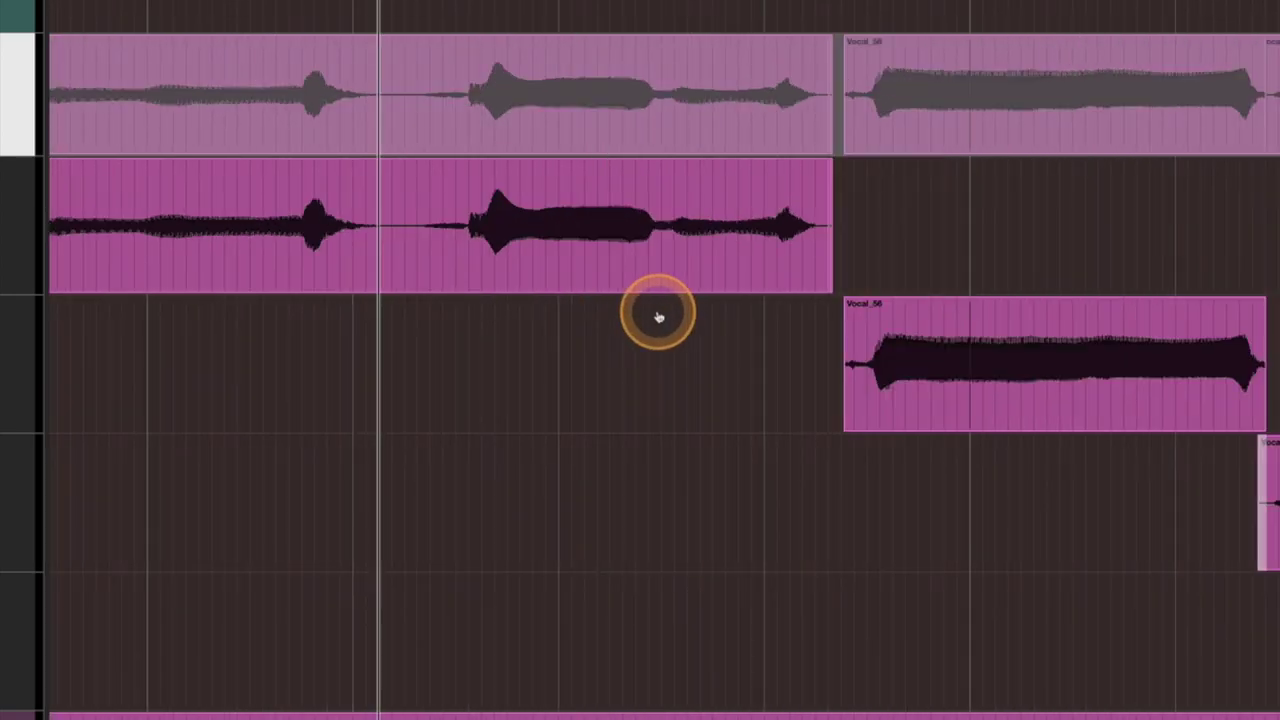
{"action": "key", "text": "h"}
{"action": "scroll", "coordinate": [729, 300], "scroll_direction": "right", "scroll_amount": 5}
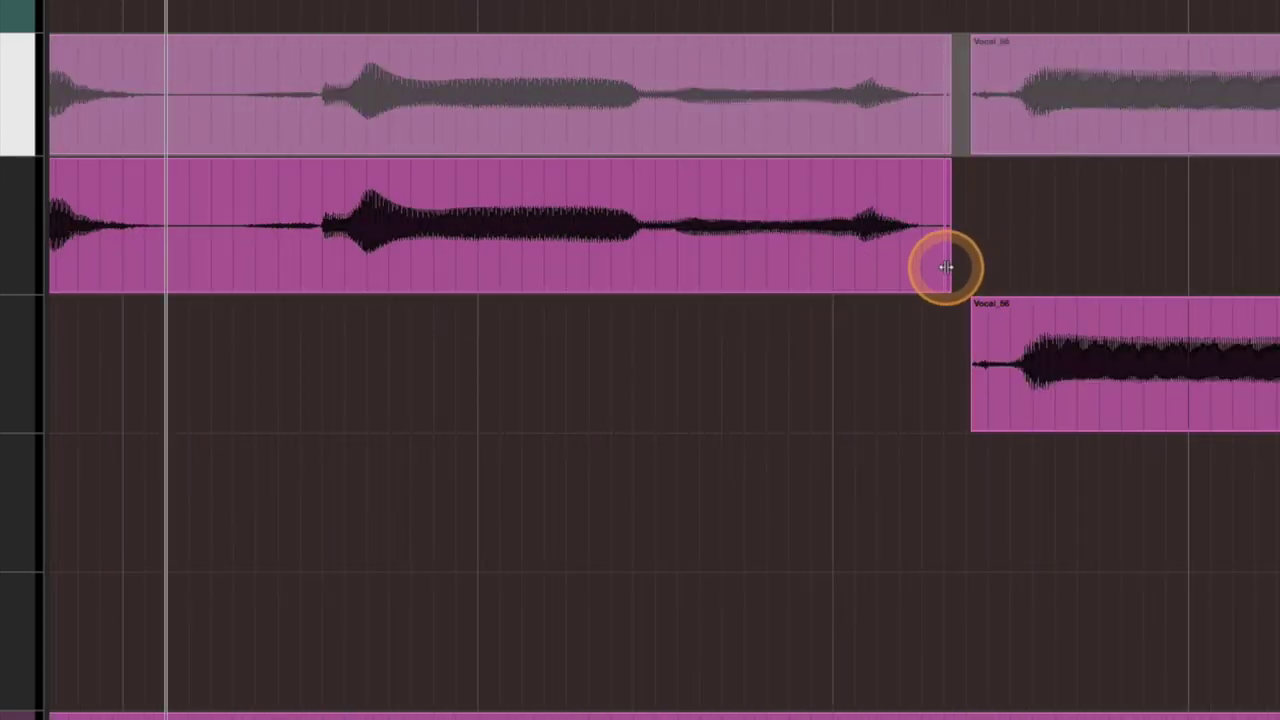
{"action": "key", "text": "Delete"}
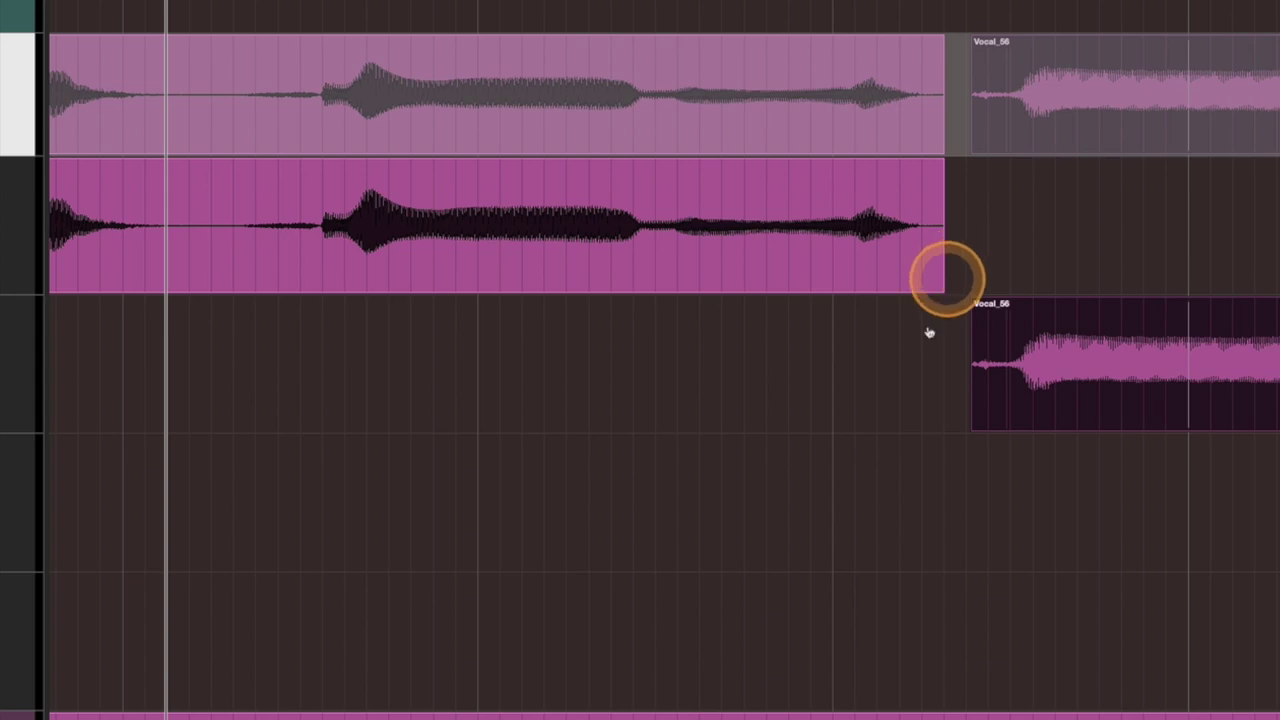
- Extend the start of Vocal_56 on Lane 2 slightly over the end of Vocal_23 on Lane 1 and crossfade the two events
{"action": "scroll", "coordinate": [885, 408], "scroll_direction": "right", "scroll_amount": 5}
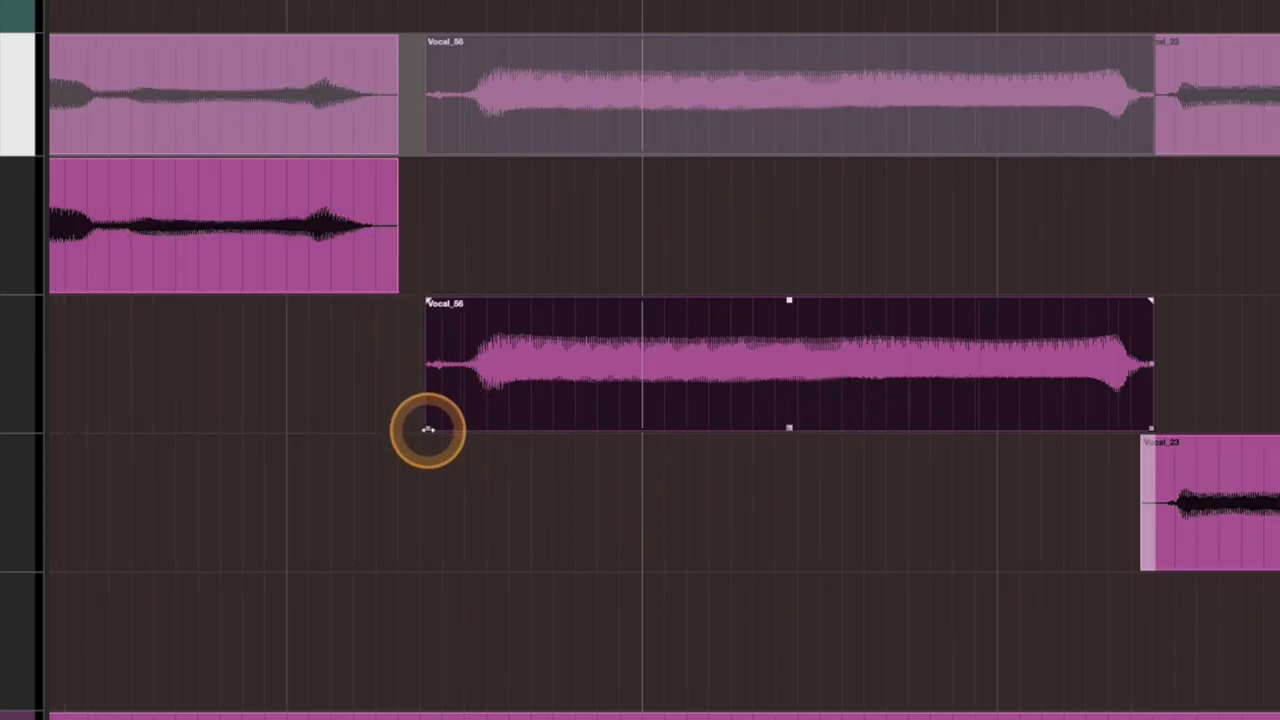
{"action": "left_click_drag", "start_coordinate": [427, 430], "coordinate": [390, 432]}
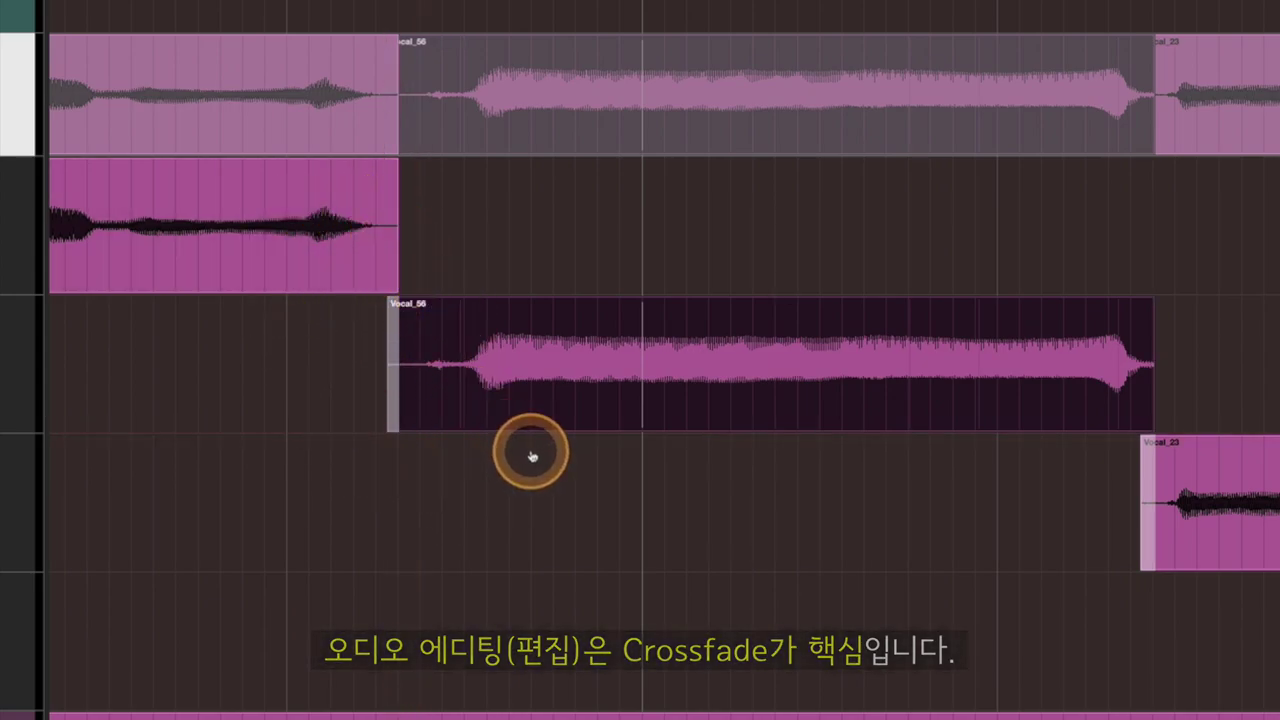
{"action": "key", "text": "g"}
{"action": "key", "text": "g"}
{"action": "key", "text": "g"}
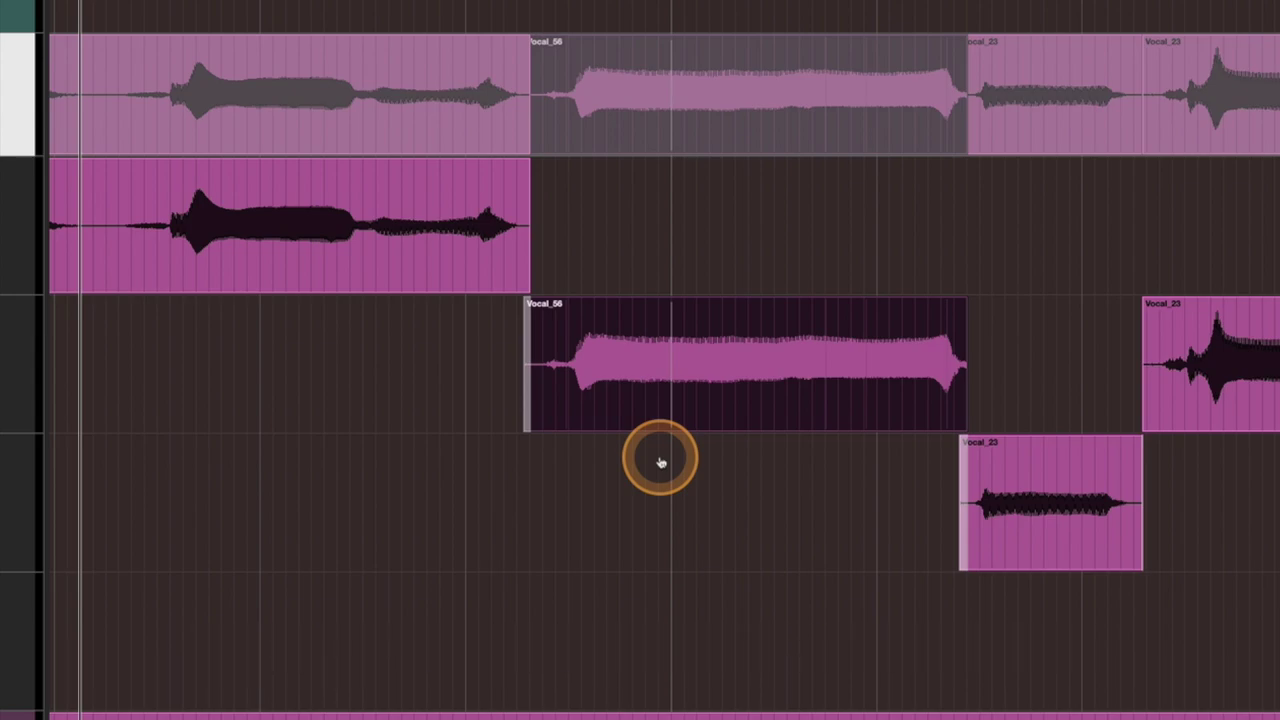
{"action": "left_click_drag", "start_coordinate": [712, 526], "coordinate": [677, 585]}
{"action": "key", "text": "ctrl+z"}
{"action": "left_click_drag", "start_coordinate": [634, 520], "coordinate": [438, 238]}
{"action": "key", "text": "x"}
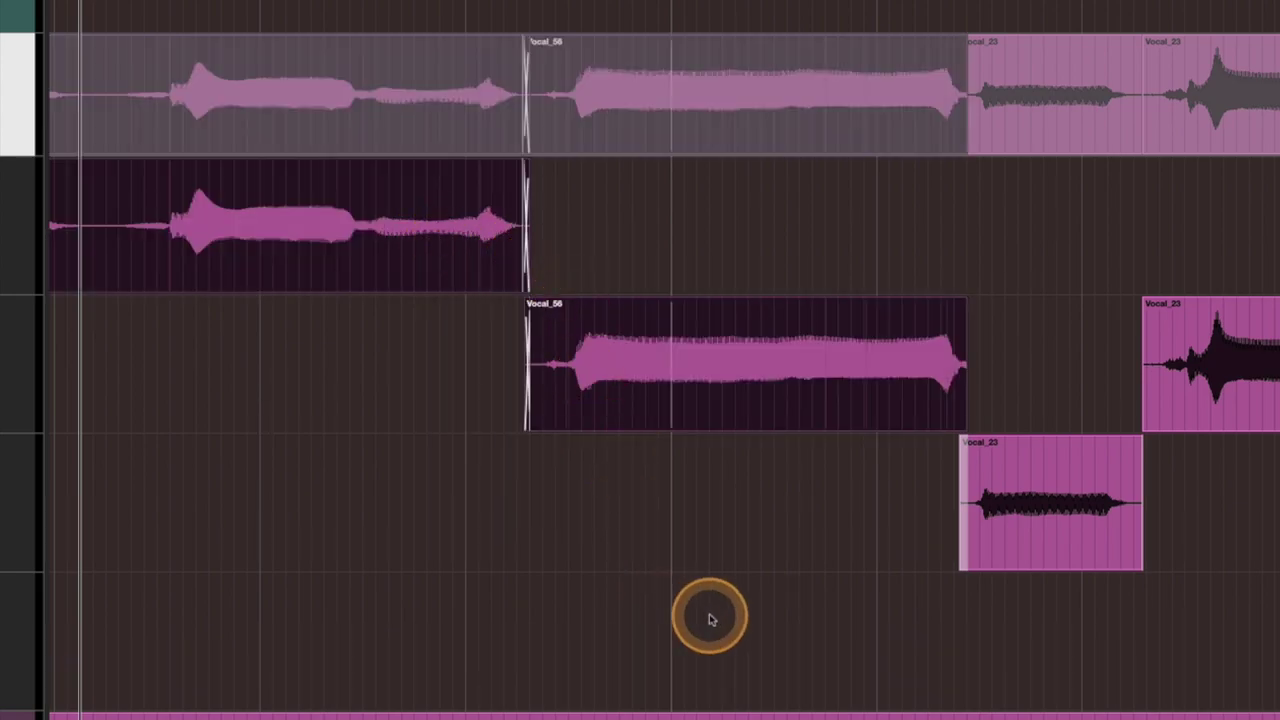
- Examine the crossfade between Vocal_23 on Lane 1 and Vocal_56 on Lane 2 up close
{"action": "key", "text": "h"}
{"action": "key", "text": "h"}
{"action": "key", "text": "h"}
{"action": "key", "text": "h"}
{"action": "key", "text": "h"}
{"action": "scroll", "coordinate": [585, 427], "scroll_direction": "right", "scroll_amount": 10}
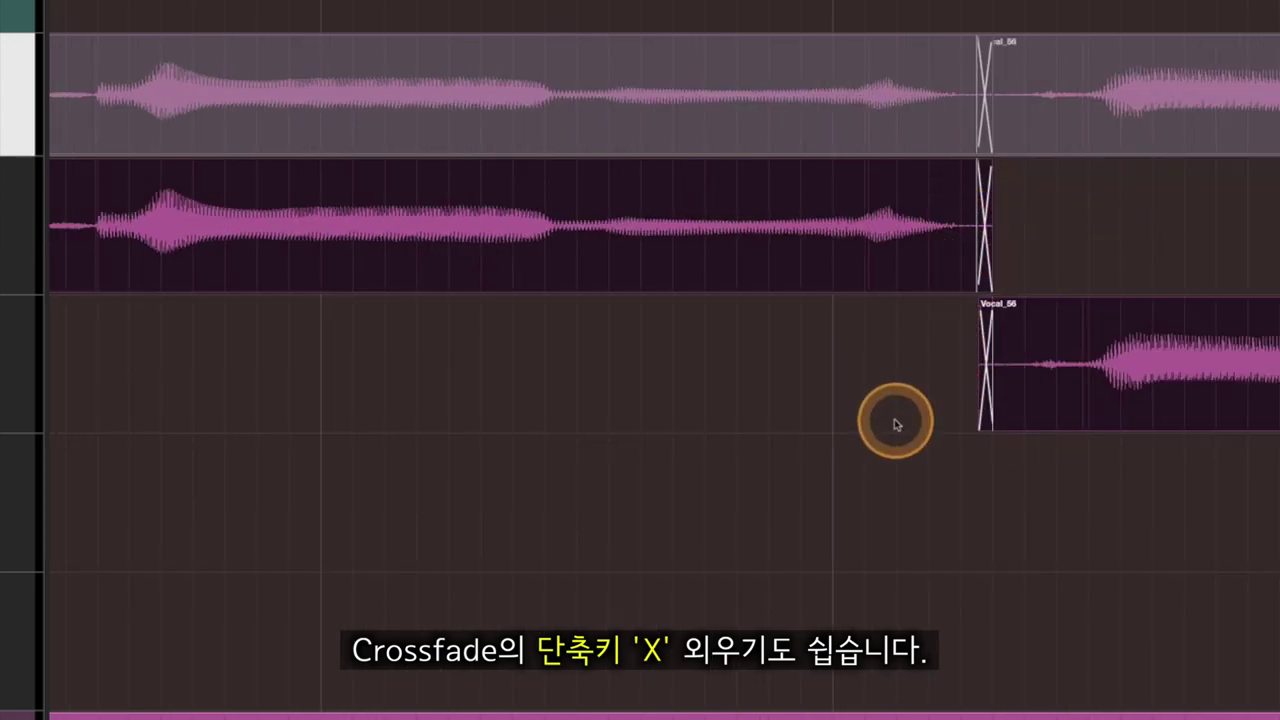
{"action": "scroll", "coordinate": [897, 425], "scroll_direction": "right", "scroll_amount": 5}
- Play back the transition from the end of Vocal_56 on Lane 2 into the Vocal_23 piece on Lane 3
{"action": "key", "text": "g"}
{"action": "key", "text": "g"}
{"action": "key", "text": "g"}
{"action": "key", "text": "g"}
{"action": "key", "text": "g"}
{"action": "key", "text": "g"}
{"action": "key", "text": "g"}
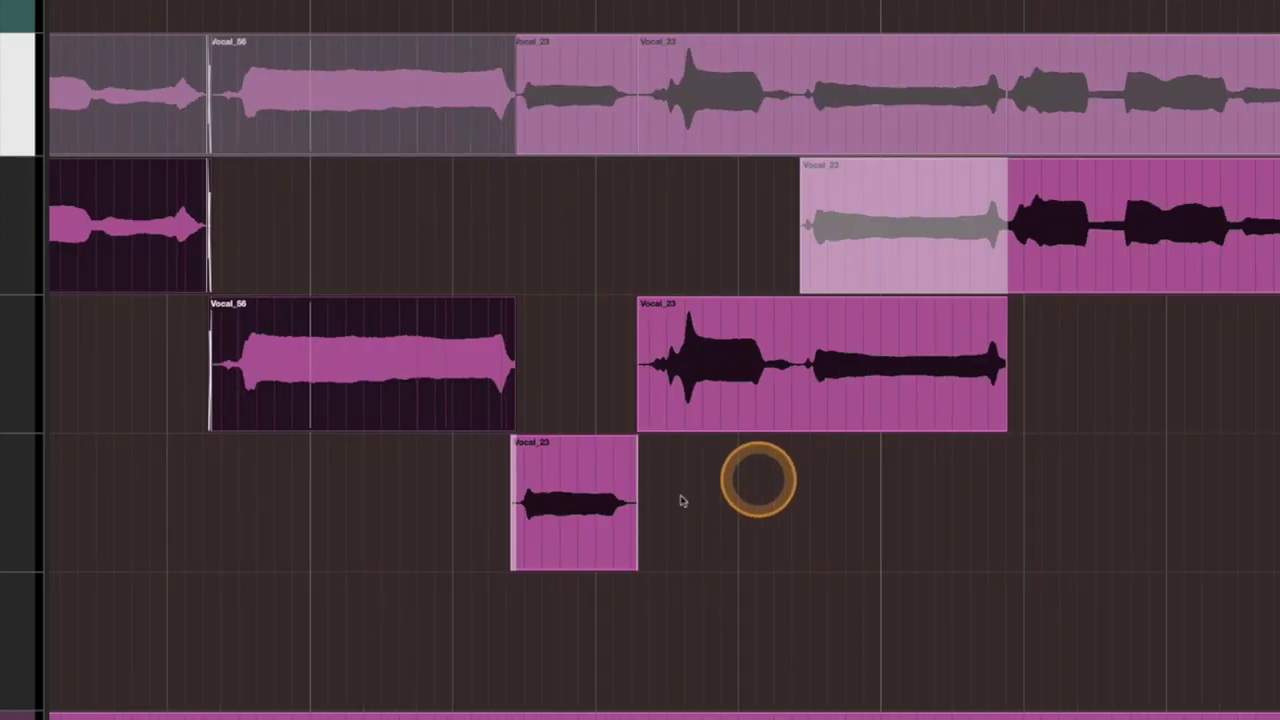
{"action": "key", "text": "super+Right"}
{"action": "key", "text": "h"}
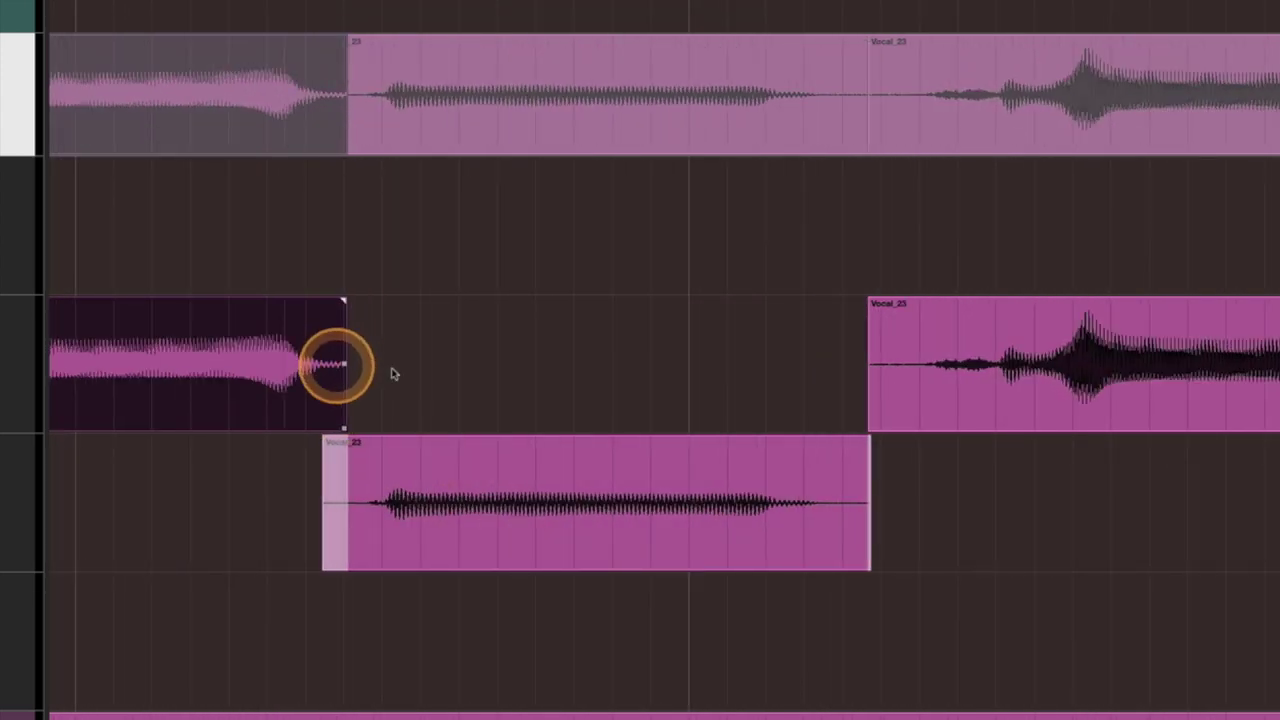
{"action": "left_click", "coordinate": [65, 3]}
{"action": "key", "text": "space"}
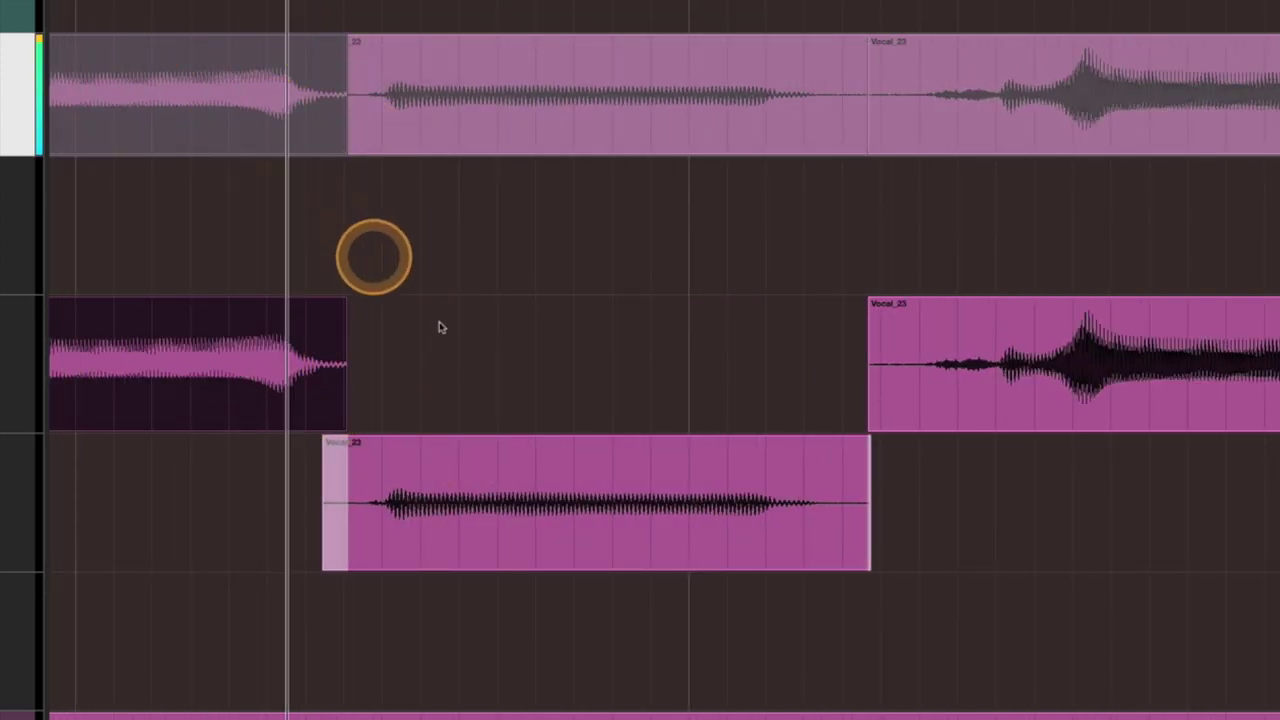
{"action": "key", "text": "space"}
{"action": "scroll", "coordinate": [474, 414], "scroll_direction": "left", "scroll_amount": 2}
- Trim the start of Vocal_23 on Lane 3 so it only slightly overlaps the end of Vocal_56, and crossfade the two events
{"action": "left_click_drag", "start_coordinate": [409, 563], "coordinate": [443, 566]}
{"action": "left_click", "coordinate": [442, 378]}
{"action": "left_click_drag", "start_coordinate": [449, 430], "coordinate": [443, 432]}
{"action": "left_click", "coordinate": [510, 611]}
{"action": "left_click_drag", "start_coordinate": [510, 610], "coordinate": [377, 366]}
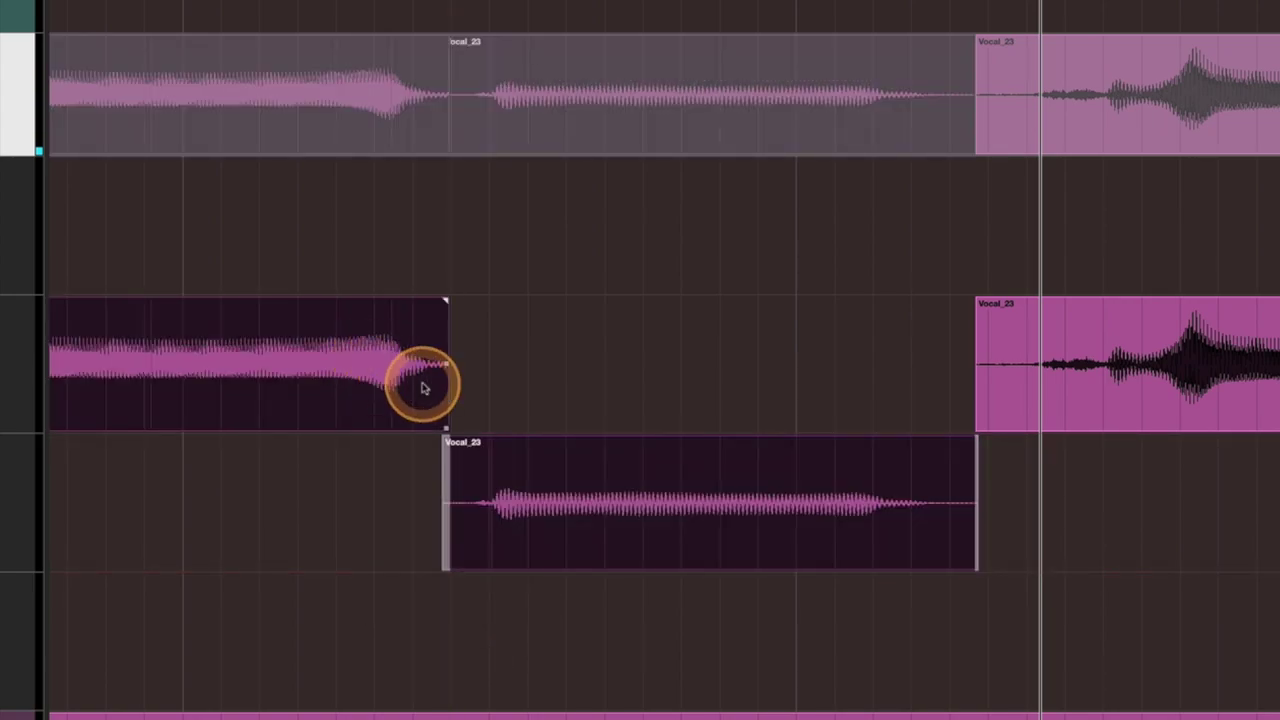
{"action": "key", "text": "x"}
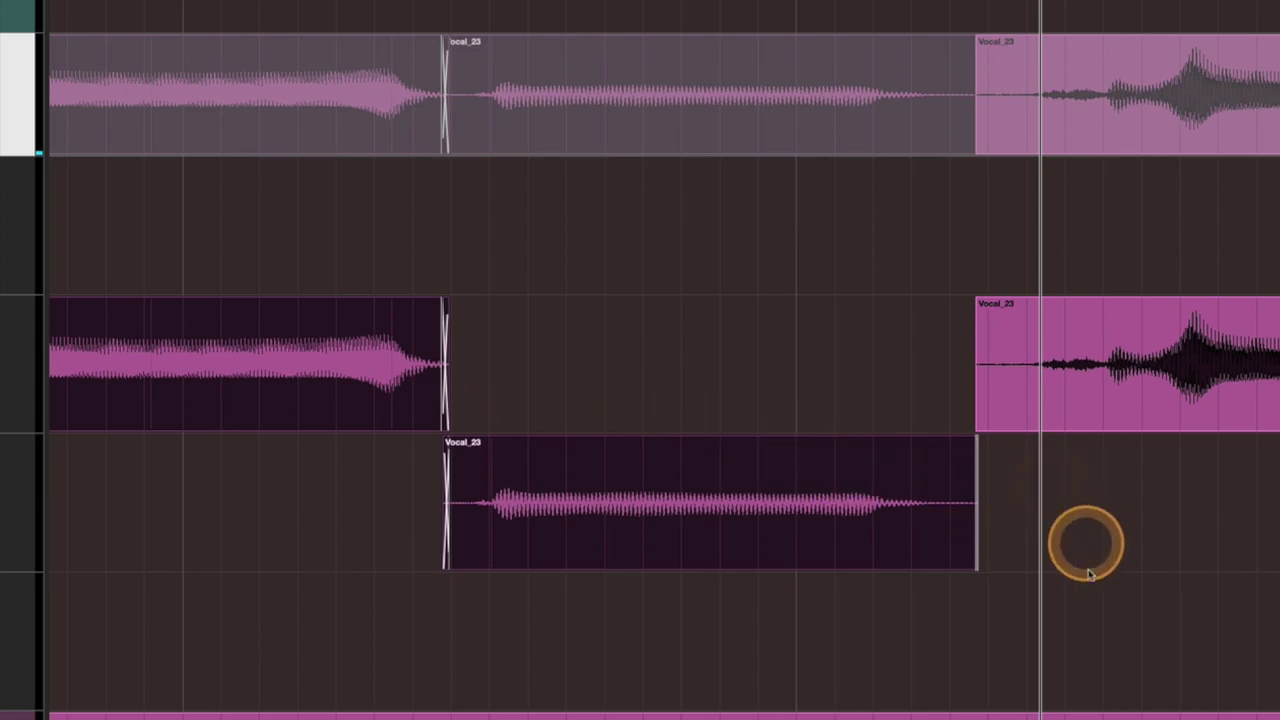
- Extend the start of the following Vocal_23 on Lane 2 over the end of the Lane 3 piece and crossfade them
{"action": "left_click_drag", "start_coordinate": [1088, 572], "coordinate": [893, 372]}
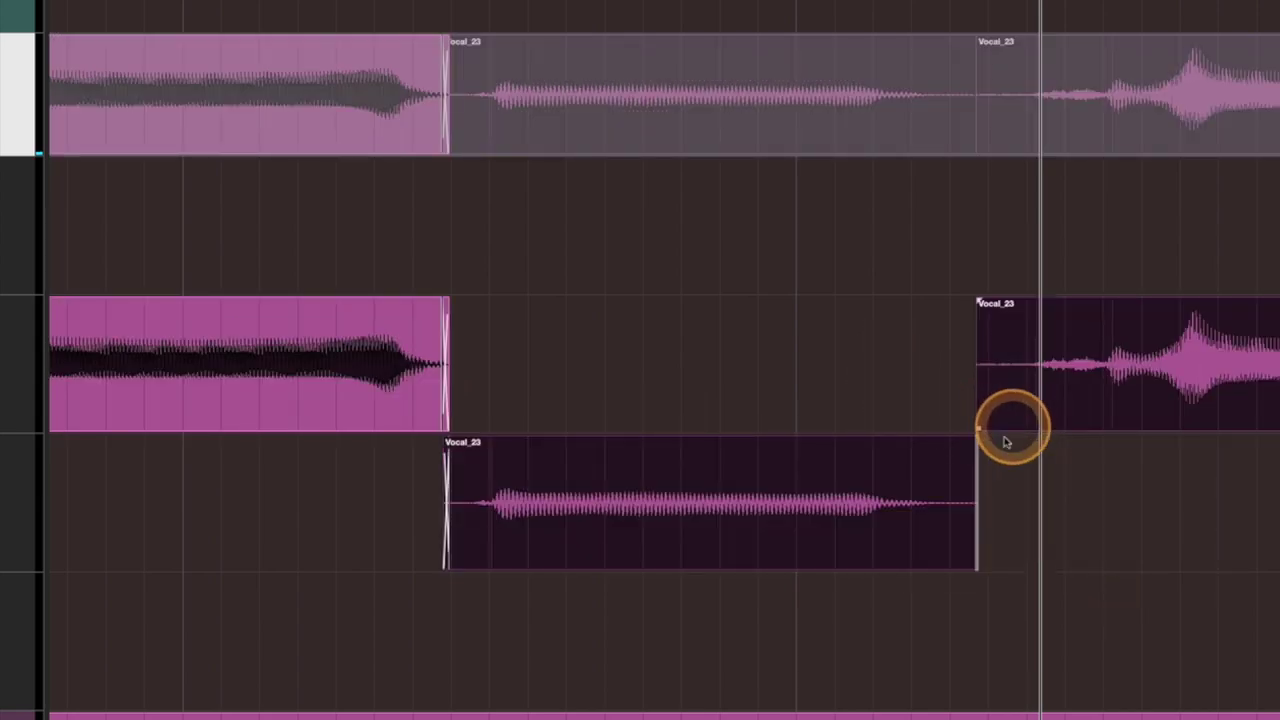
{"action": "left_click_drag", "start_coordinate": [979, 434], "coordinate": [964, 434]}
{"action": "left_click_drag", "start_coordinate": [1043, 586], "coordinate": [913, 402]}
{"action": "key", "text": "x"}
- Play back the comp from the second Vocal_23 piece on Lane 2 into the Vocal_23 event on Lane 1
{"action": "key", "text": "g"}
{"action": "key", "text": "g"}
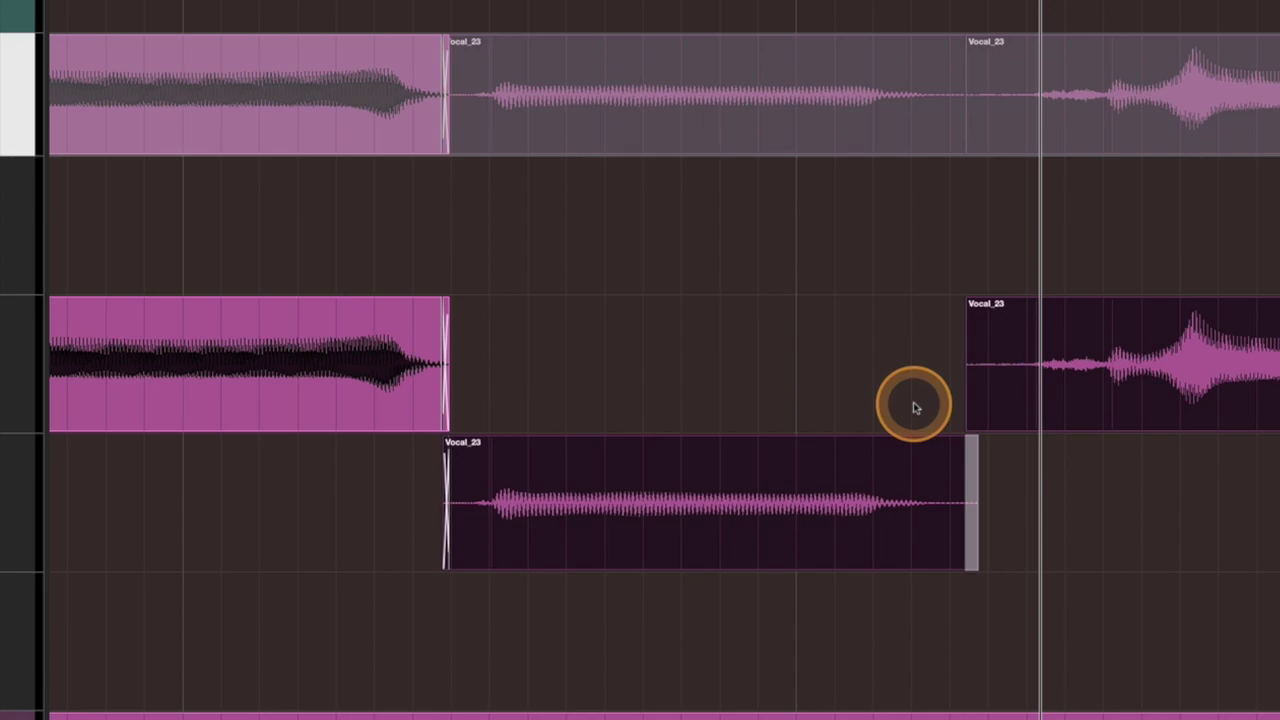
{"action": "key", "text": "g"}
{"action": "key", "text": "g"}
{"action": "key", "text": "g"}
{"action": "key", "text": "g"}
{"action": "key", "text": "g"}
{"action": "key", "text": "g"}
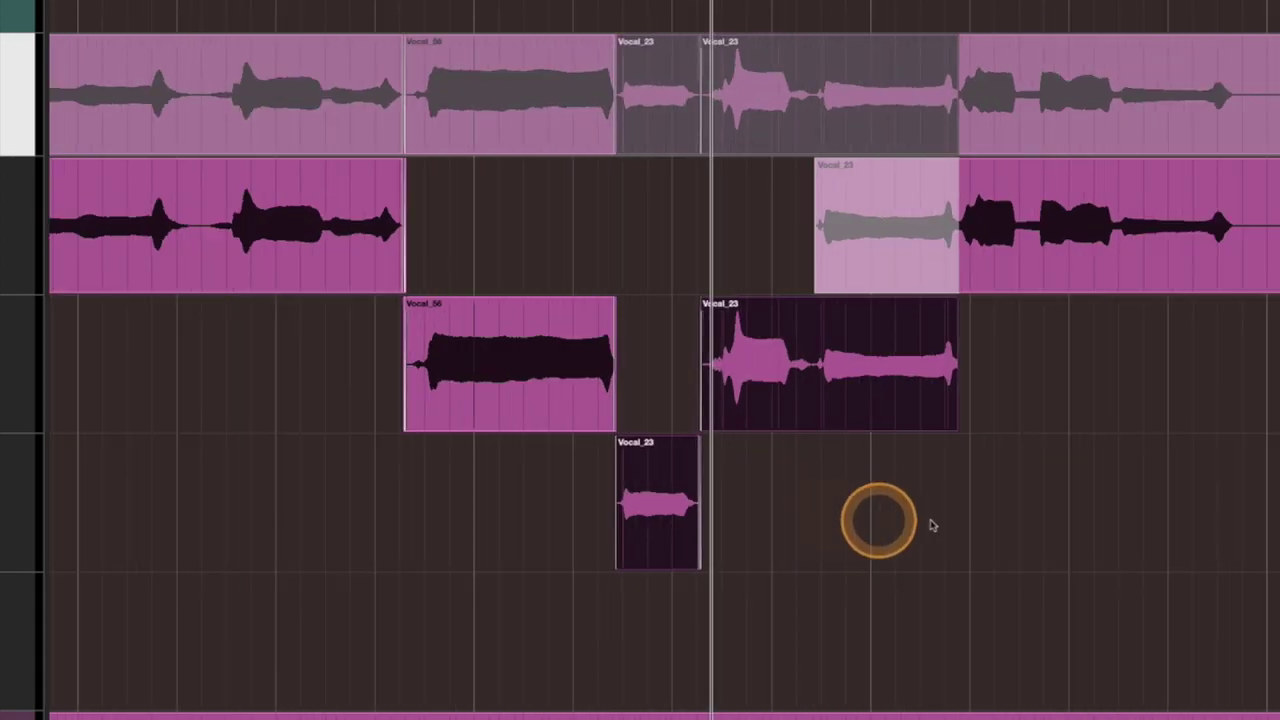
{"action": "left_click_drag", "start_coordinate": [905, 524], "coordinate": [566, 520]}
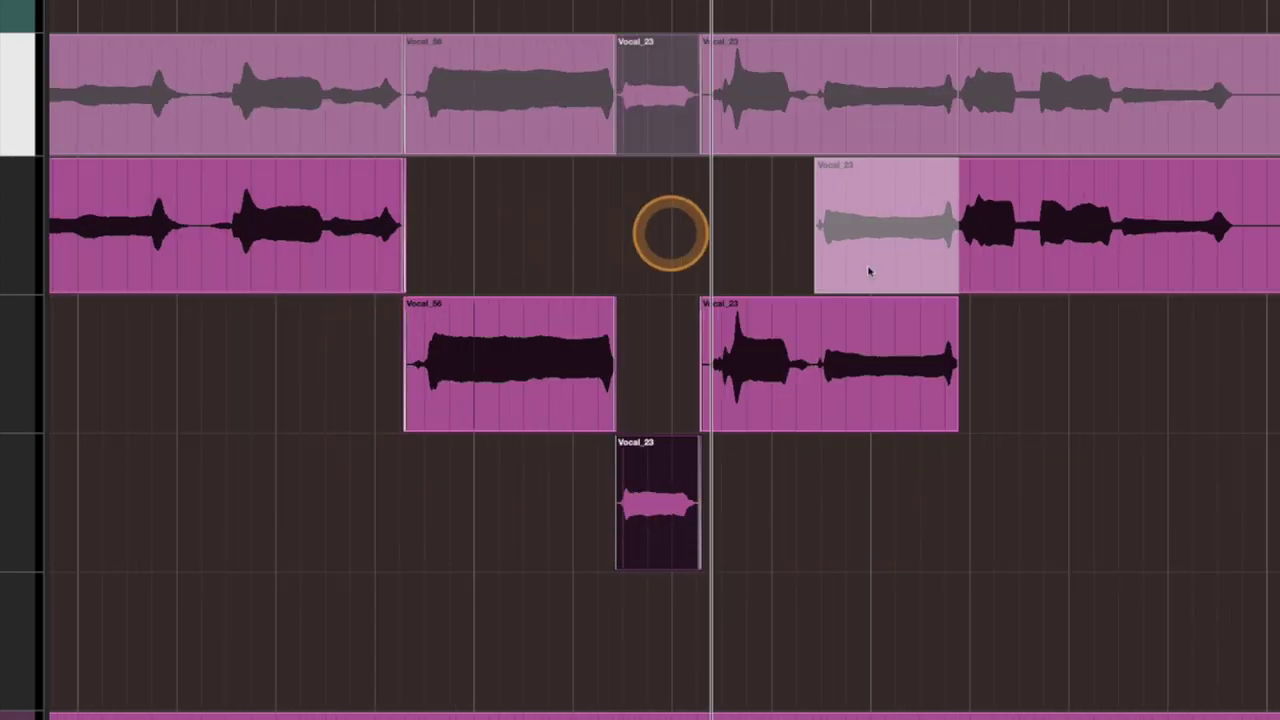
{"action": "key", "text": "space"}
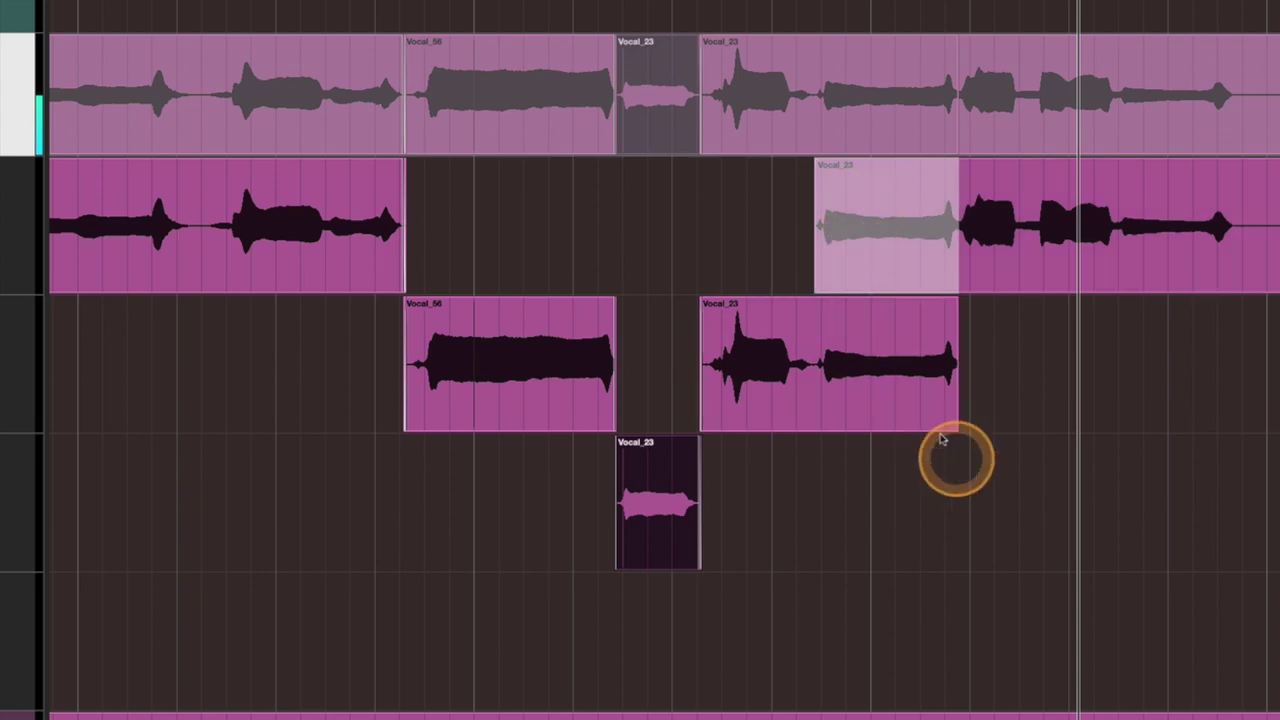
- Activate the covered opening of the later Vocal_23 on Lane 1 and trim the Lane 2 Vocal_23 tail to just past that start
{"action": "left_click", "coordinate": [855, 270]}
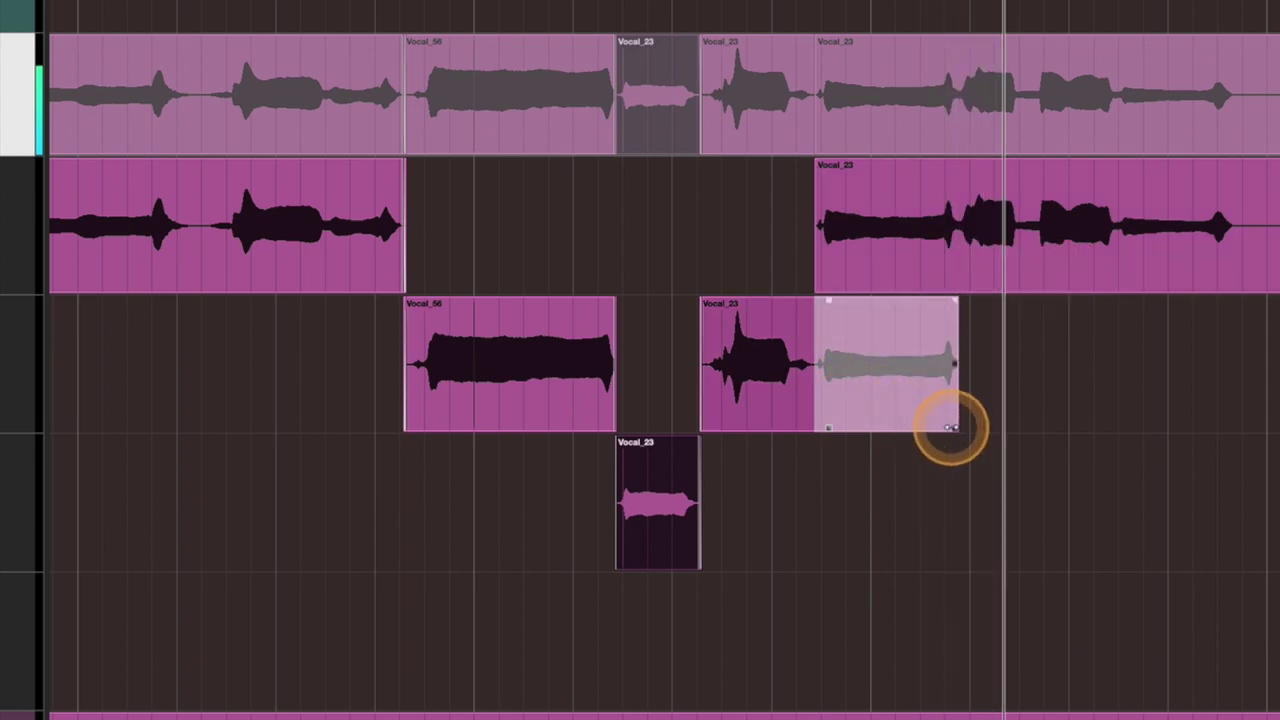
{"action": "left_click_drag", "start_coordinate": [950, 428], "coordinate": [808, 437]}
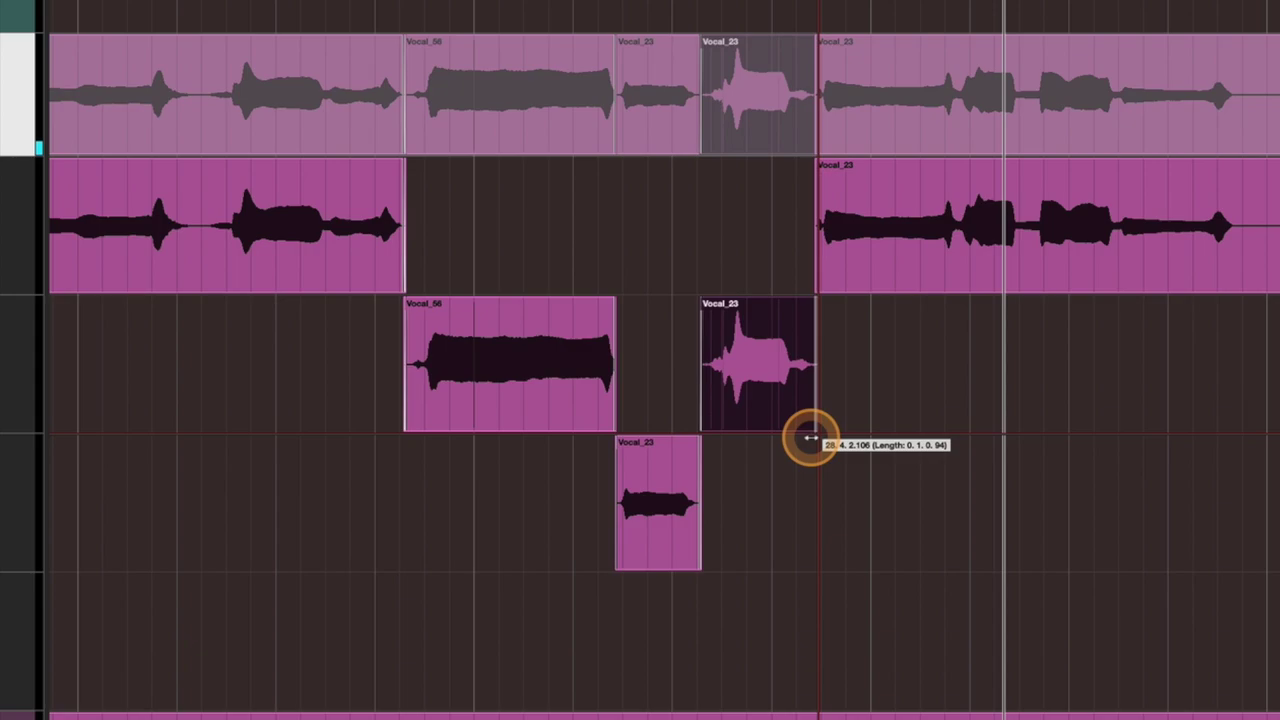
- Select the trimmed Vocal_23 on Lane 2 and the later Vocal_23 on Lane 1 together and crossfade their overlap
{"action": "left_click_drag", "start_coordinate": [903, 452], "coordinate": [751, 266]}
{"action": "key", "text": "ctrl+z"}
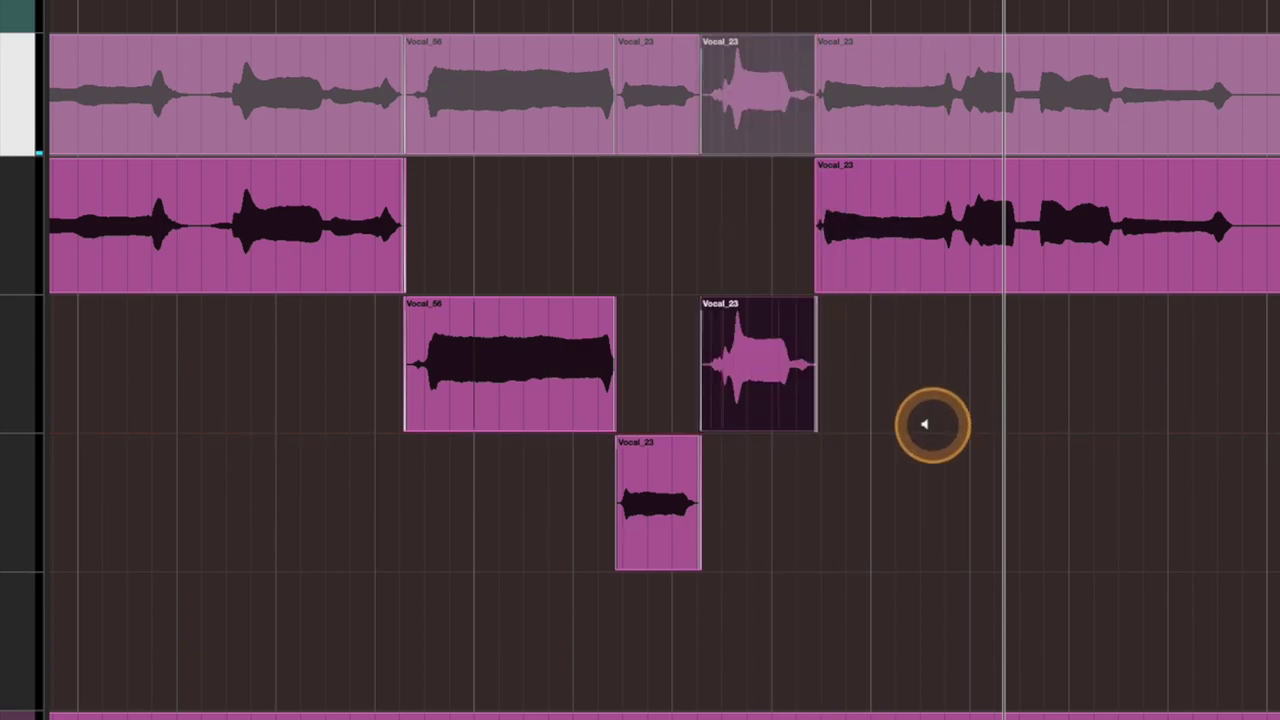
{"action": "left_click_drag", "start_coordinate": [884, 522], "coordinate": [737, 257]}
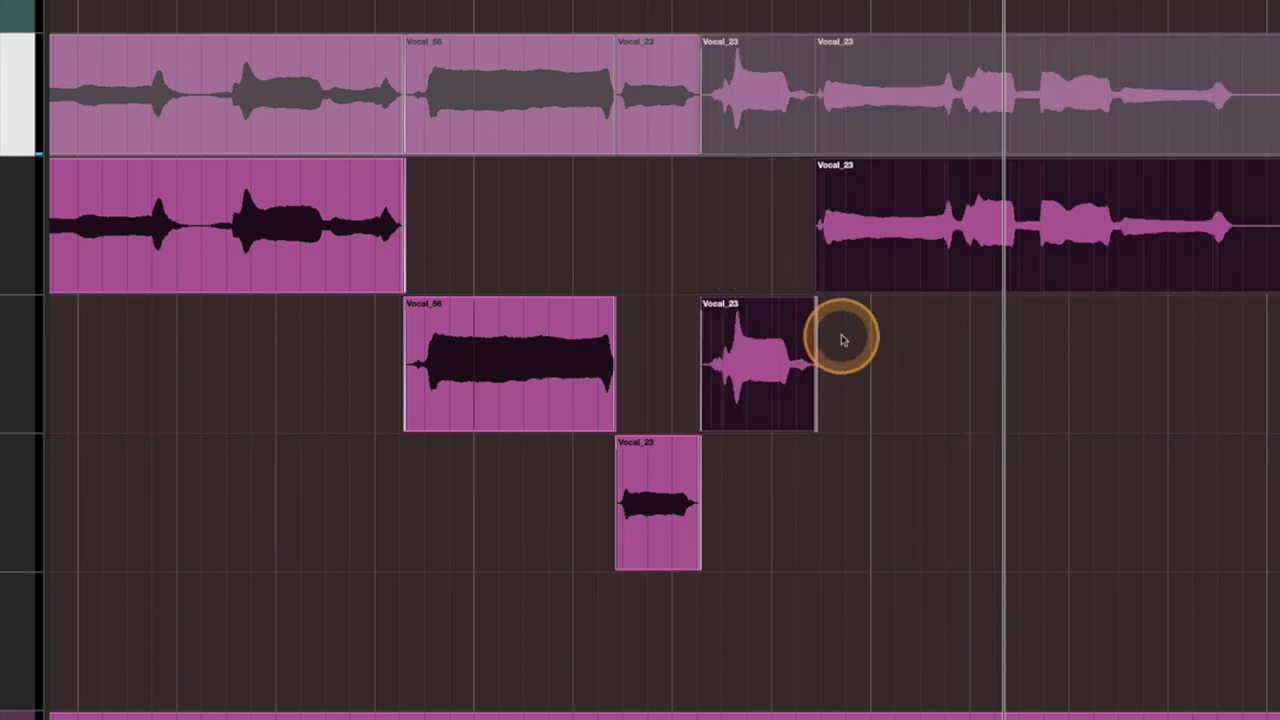
- Examine the crossfades at both ends of the trimmed Vocal_23 event on Lane 2
{"action": "key", "text": "h"}
{"action": "key", "text": "h"}
{"action": "key", "text": "h"}
{"action": "key", "text": "h"}
{"action": "key", "text": "h"}
{"action": "key", "text": "h"}
{"action": "key", "text": "h"}
{"action": "key", "text": "h"}
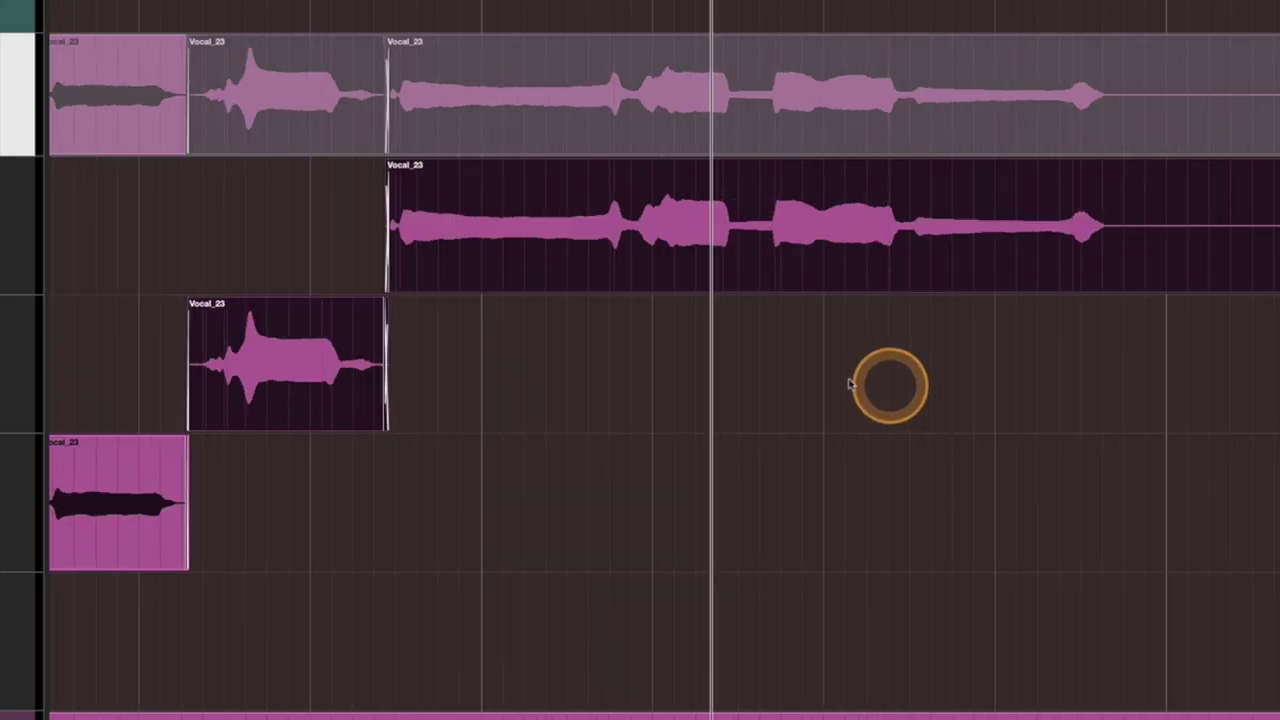
{"action": "scroll", "coordinate": [693, 378], "scroll_direction": "left", "scroll_amount": 5}
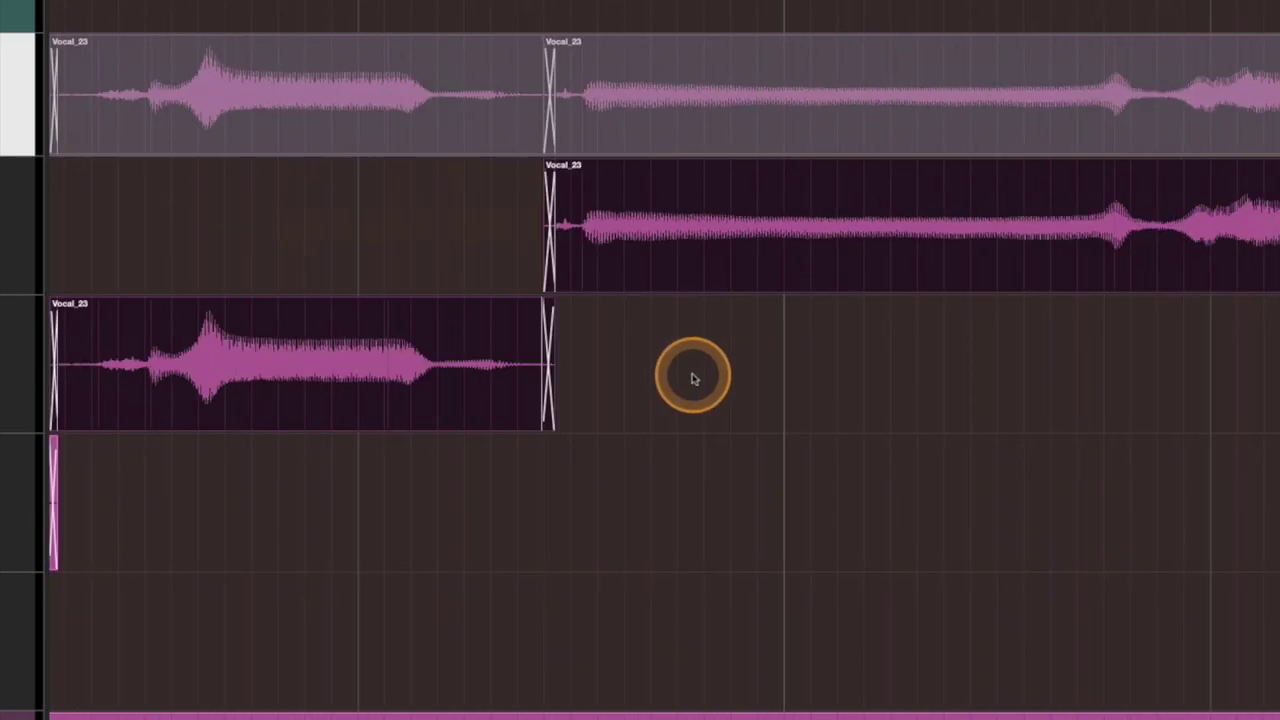
{"action": "scroll", "coordinate": [693, 378], "scroll_direction": "left", "scroll_amount": 5}
{"action": "scroll", "coordinate": [693, 378], "scroll_direction": "right", "scroll_amount": 5}
{"action": "scroll", "coordinate": [693, 378], "scroll_direction": "left", "scroll_amount": 6}
- Expand the Vocal track's basic settings in the Inspector and hide the track's lanes
{"action": "key", "text": "g"}
{"action": "key", "text": "g"}
{"action": "key", "text": "g"}
{"action": "key", "text": "g"}
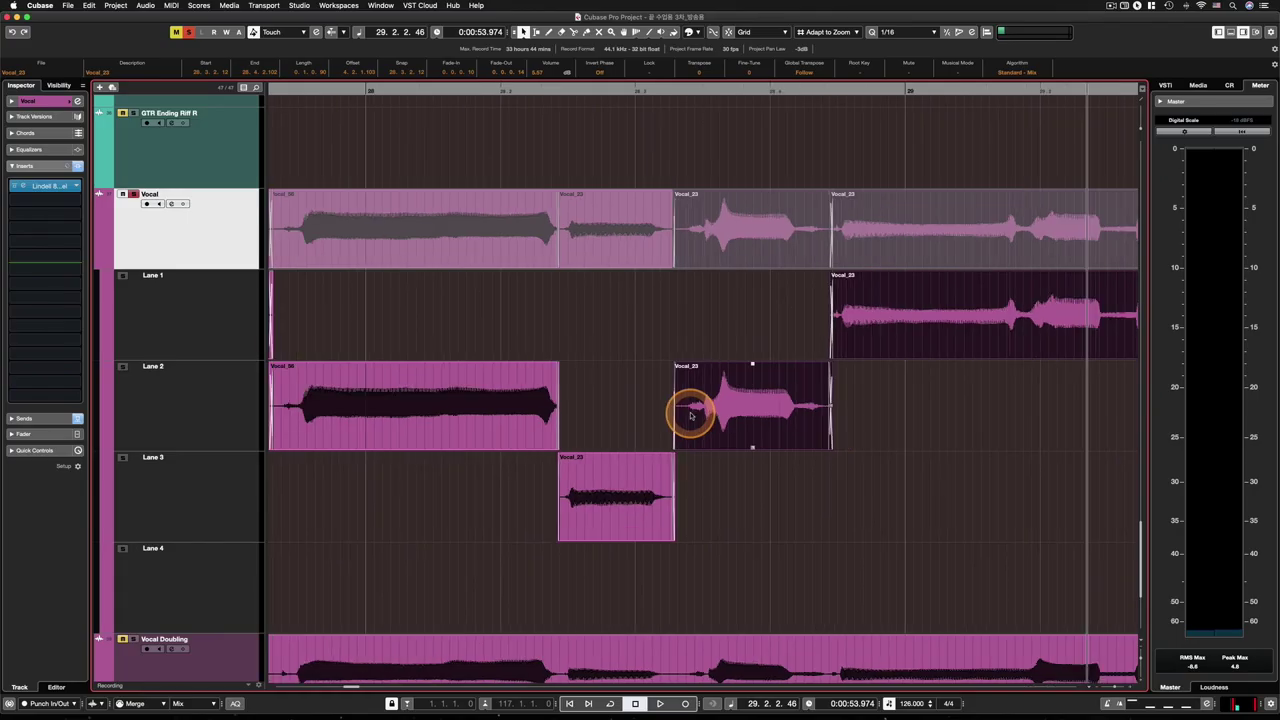
{"action": "key", "text": "g"}
{"action": "key", "text": "g"}
{"action": "key", "text": "g"}
{"action": "key", "text": "g"}
{"action": "key", "text": "g"}
{"action": "key", "text": "g"}
{"action": "key", "text": "g"}
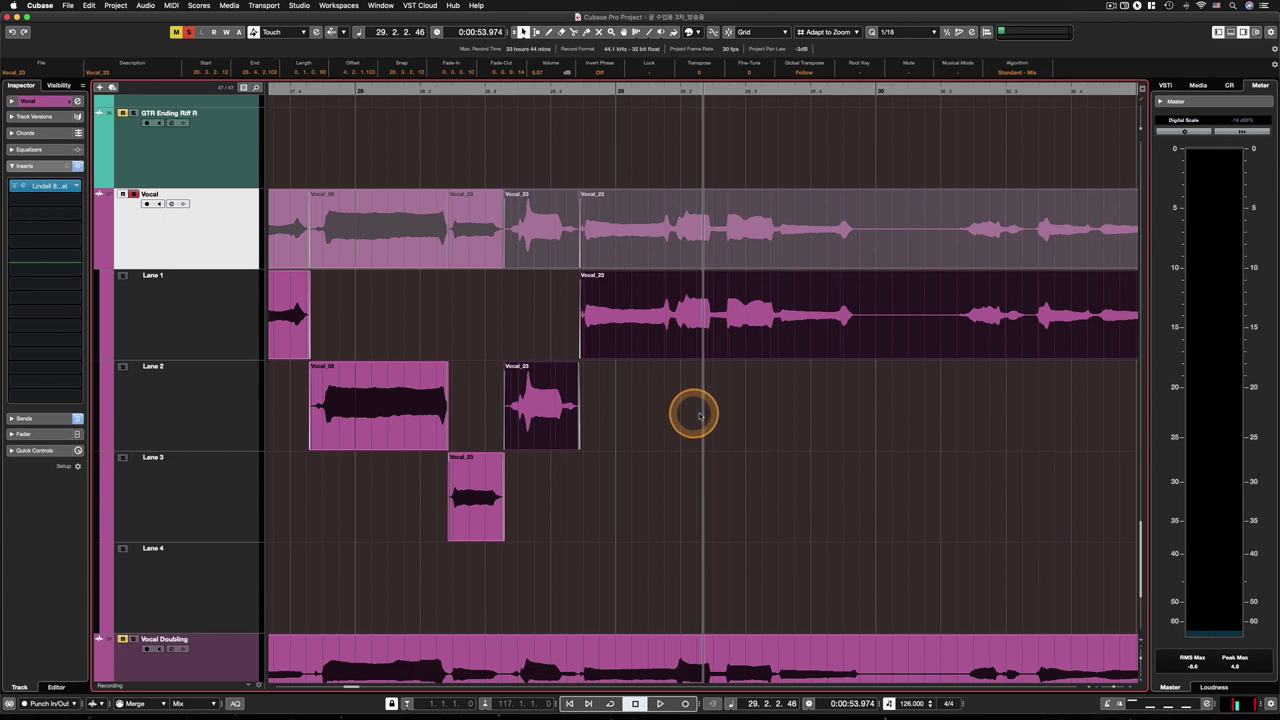
{"action": "scroll", "coordinate": [726, 416], "scroll_direction": "left", "scroll_amount": 5}
{"action": "scroll", "coordinate": [726, 416], "scroll_direction": "right", "scroll_amount": 2}
{"action": "left_click", "coordinate": [551, 343]}
{"action": "left_click", "coordinate": [116, 201]}
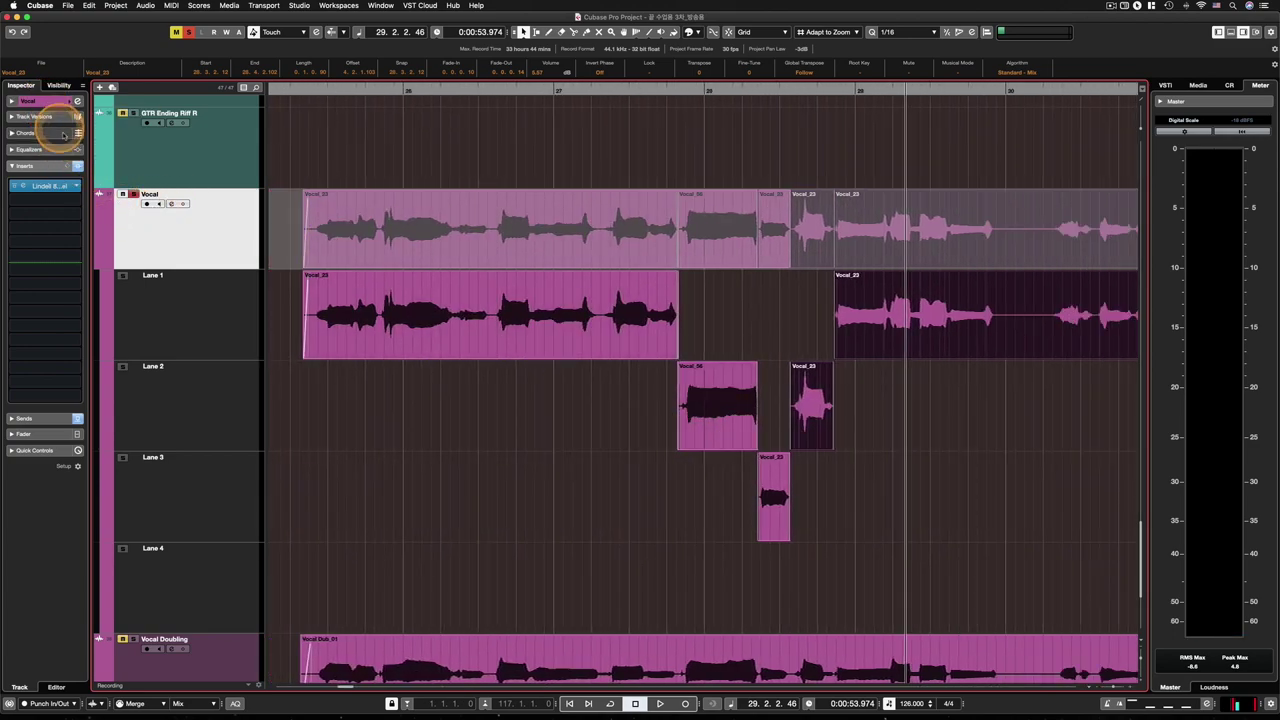
{"action": "left_click", "coordinate": [41, 100]}
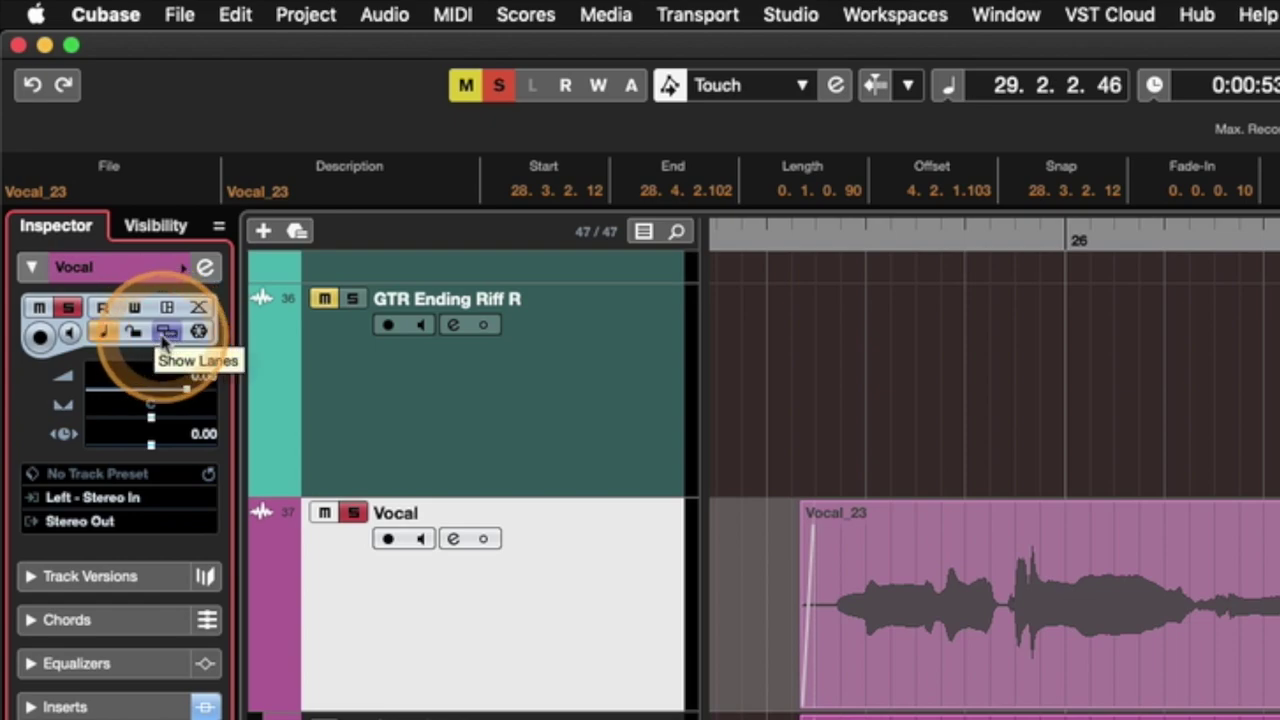
{"action": "left_click", "coordinate": [165, 336]}
- Play back the comped passage from about bar 25 in the full mix with the Vocal solo temporarily off
{"action": "key", "text": "g"}
{"action": "key", "text": "g"}
{"action": "key", "text": "g"}
{"action": "key", "text": "g"}
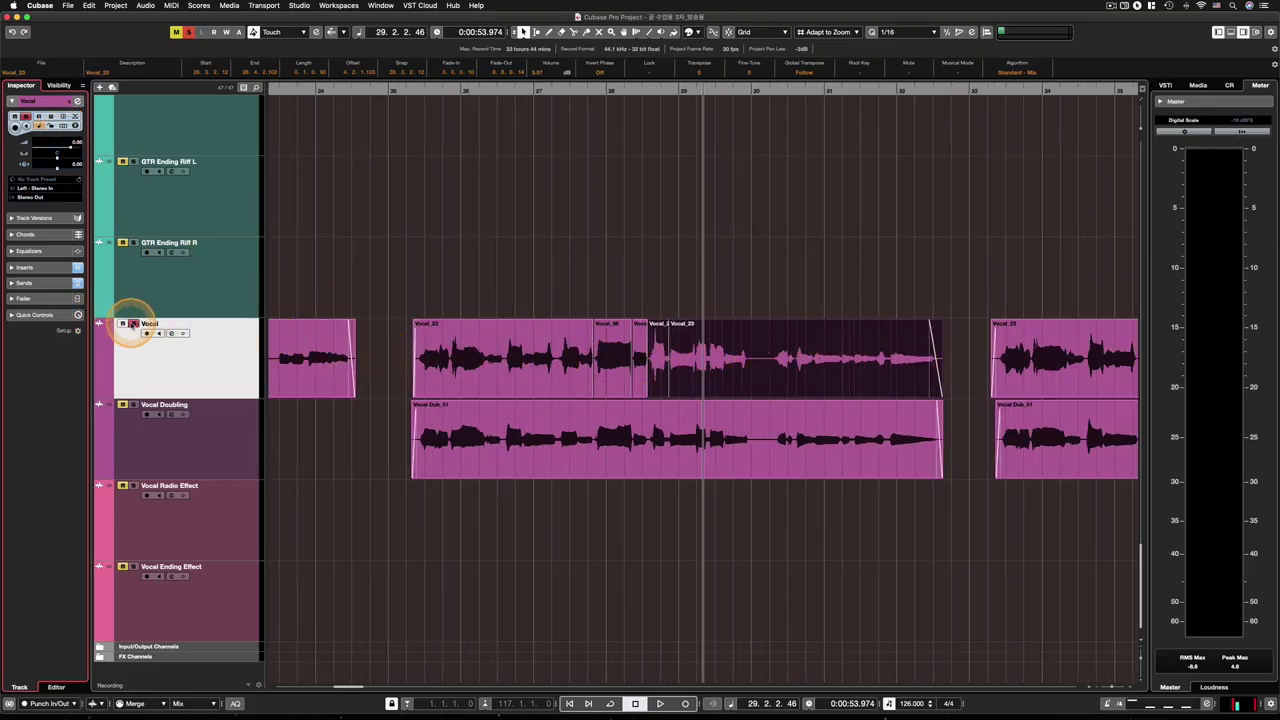
{"action": "left_click", "coordinate": [133, 324]}
{"action": "left_click", "coordinate": [407, 98]}
{"action": "key", "text": "space"}
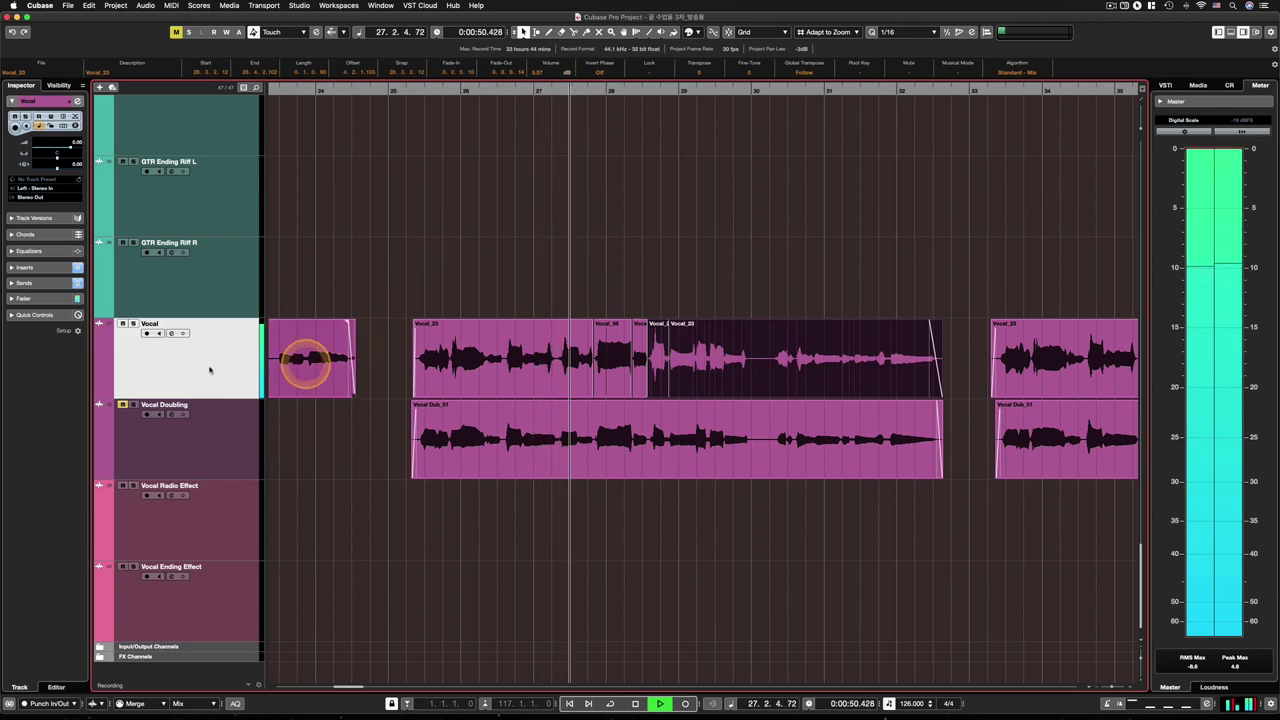
{"action": "key", "text": "space"}
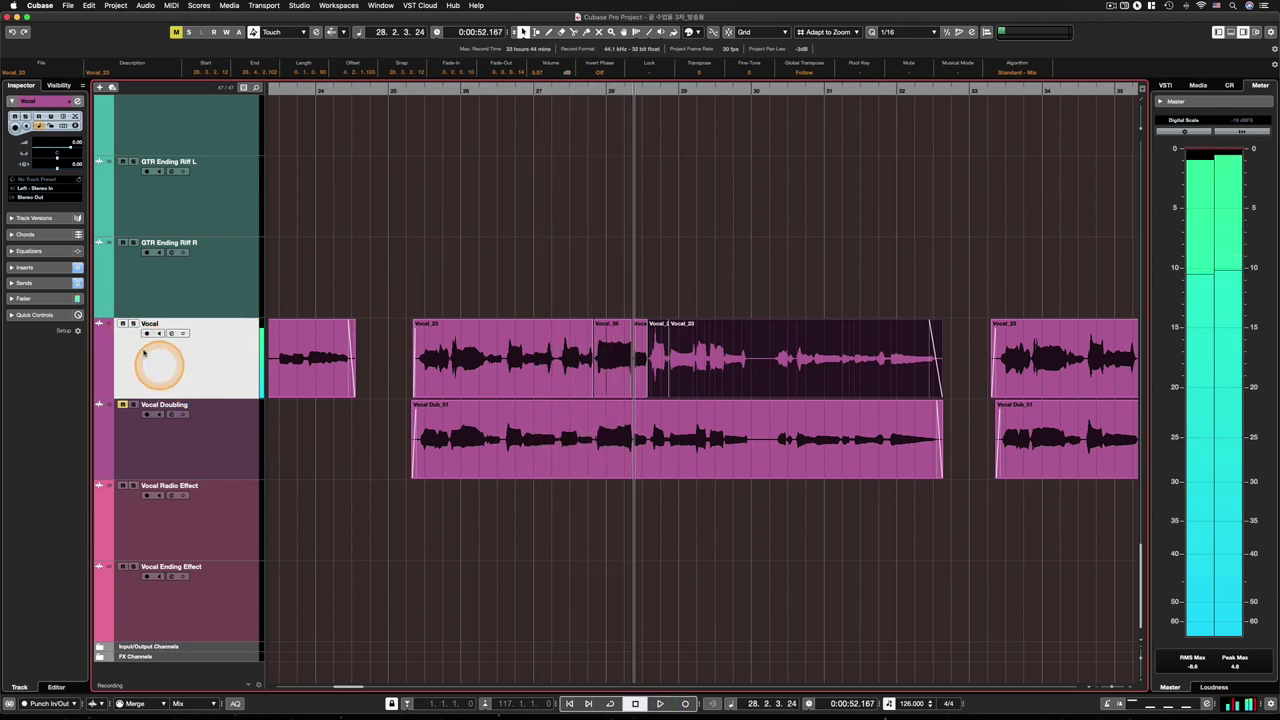
{"action": "left_click", "coordinate": [131, 325]}
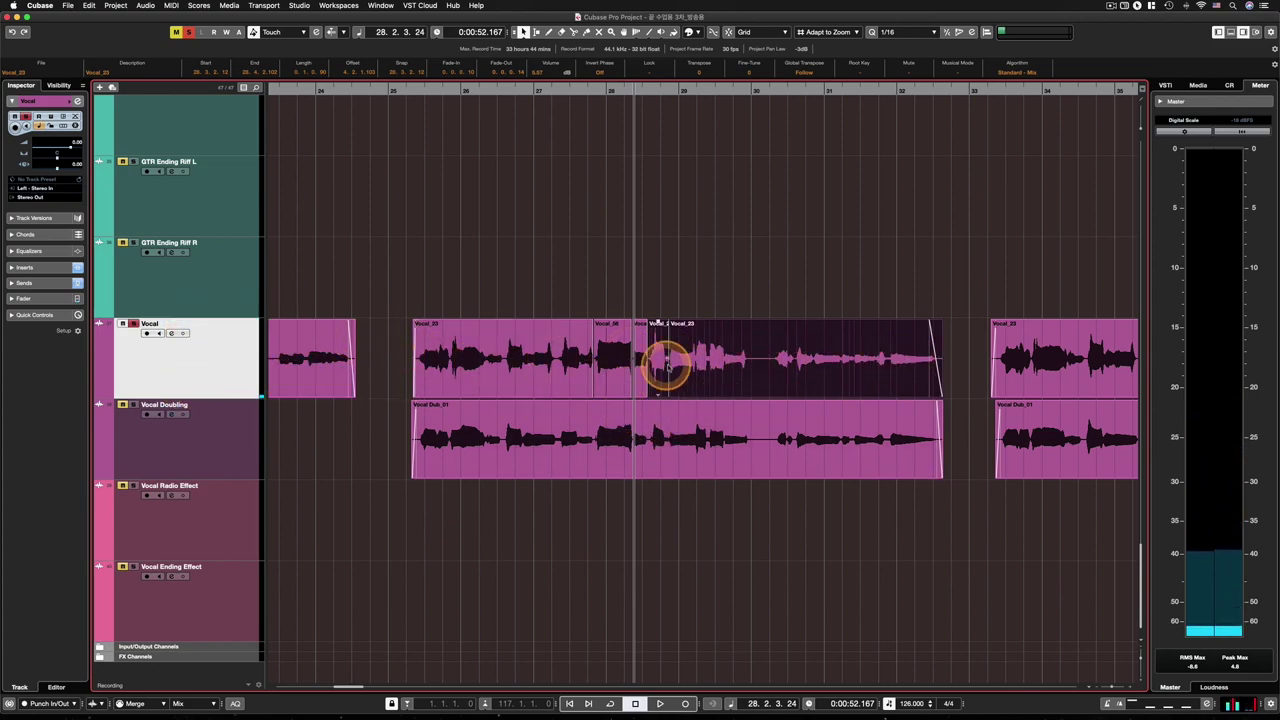
- Examine the joined, crossfaded events of the collapsed Vocal track between about bars 25 and 32
{"action": "key", "text": "h"}
{"action": "key", "text": "h"}
{"action": "key", "text": "h"}
{"action": "key", "text": "h"}
{"action": "key", "text": "h"}
{"action": "key", "text": "h"}
{"action": "scroll", "coordinate": [640, 369], "scroll_direction": "right", "scroll_amount": 2}
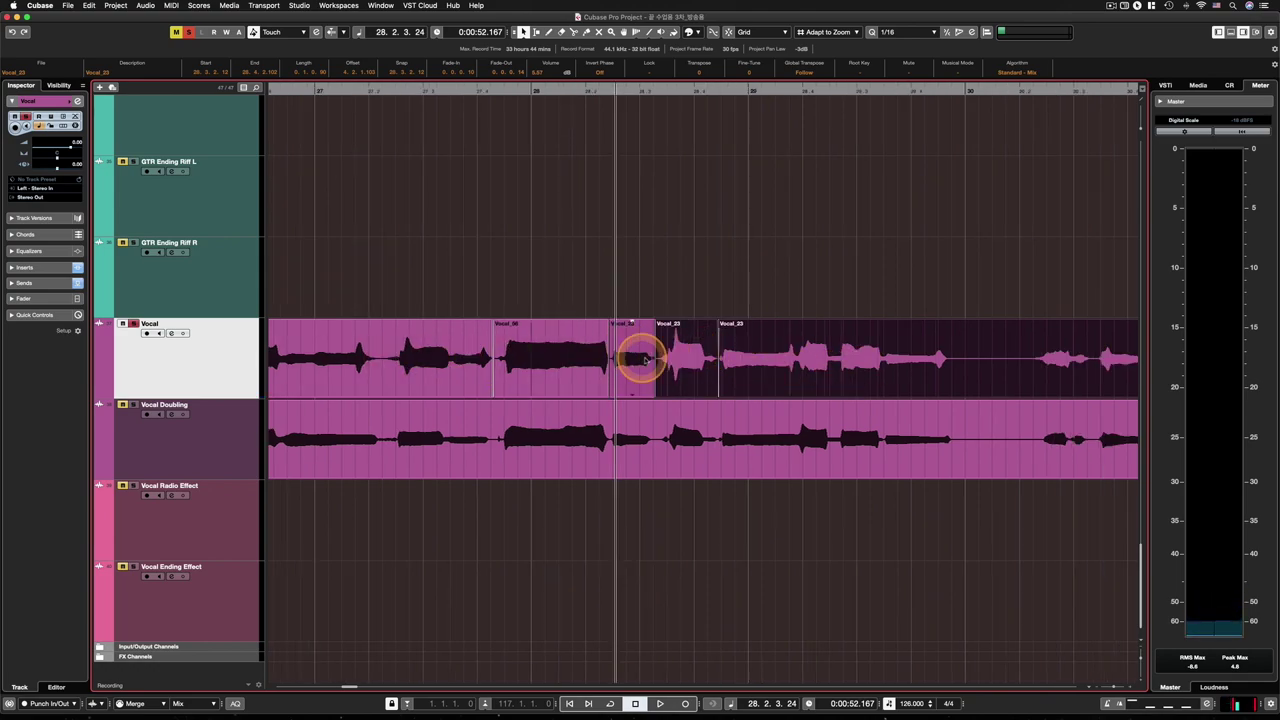
{"action": "key", "text": "g"}
{"action": "key", "text": "g"}
{"action": "key", "text": "g"}
{"action": "left_click", "coordinate": [620, 358]}
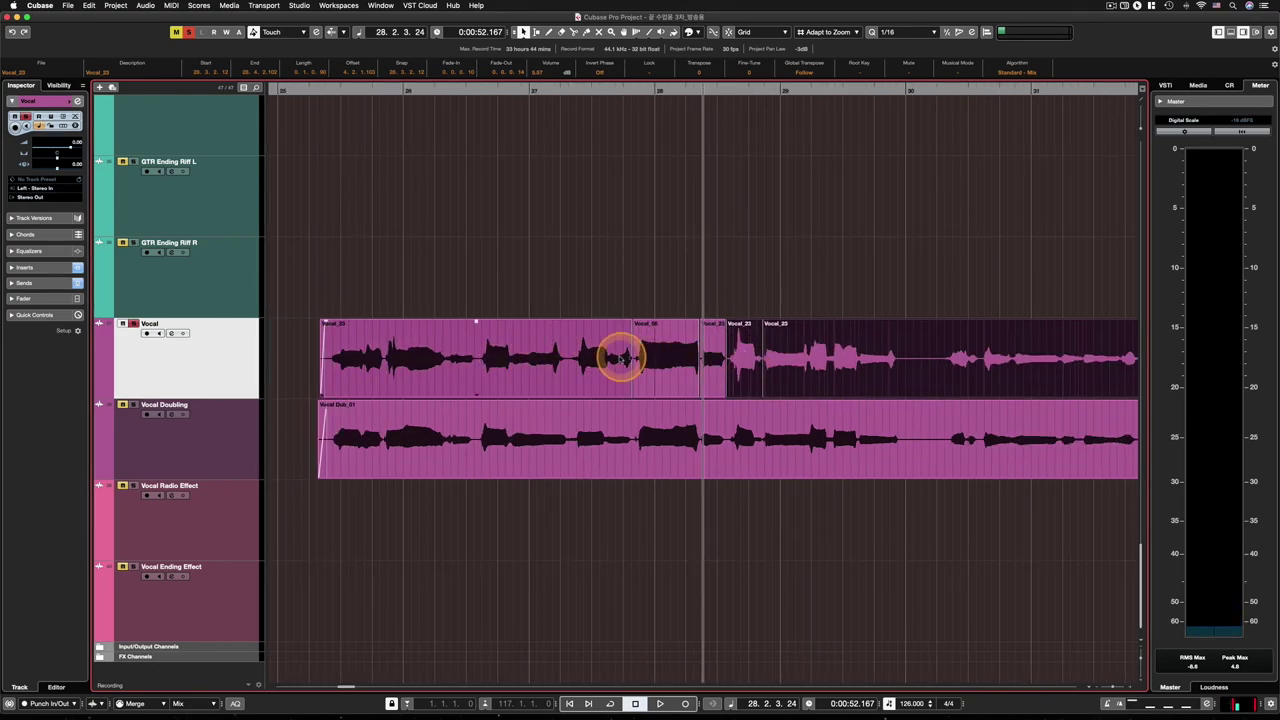
{"action": "scroll", "coordinate": [610, 358], "scroll_direction": "right", "scroll_amount": 3}
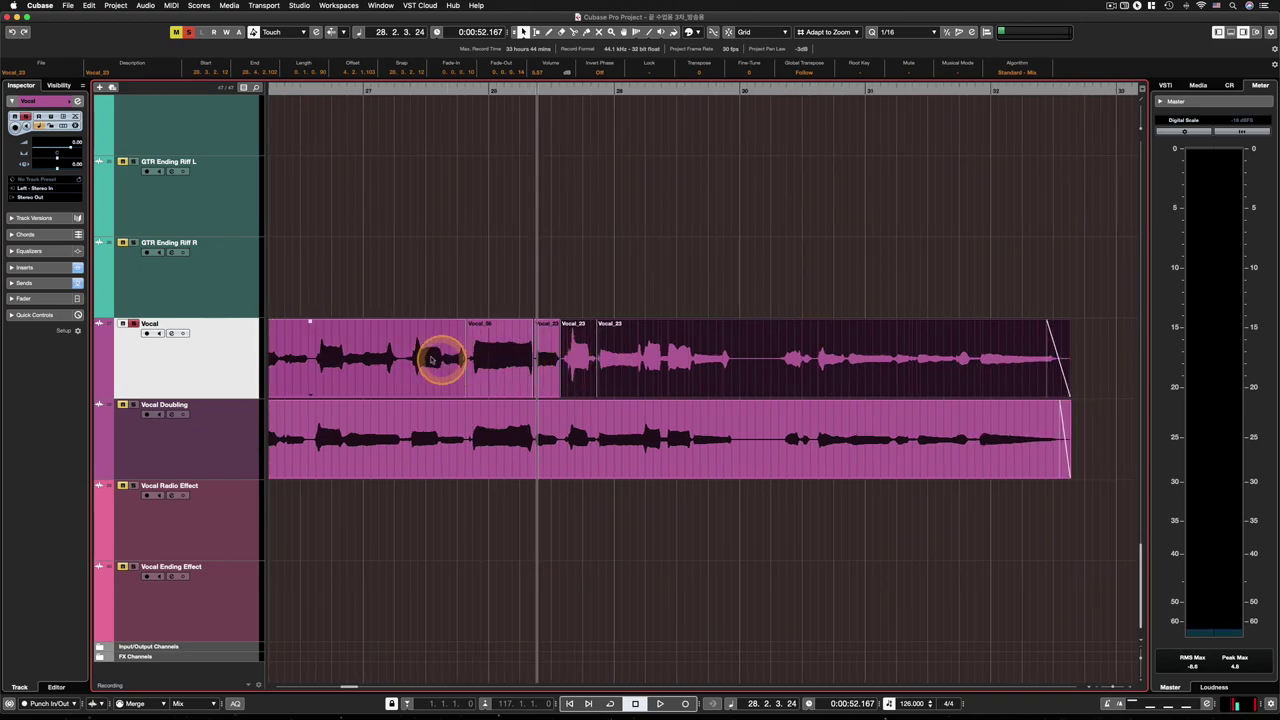
{"action": "left_click", "coordinate": [494, 343]}
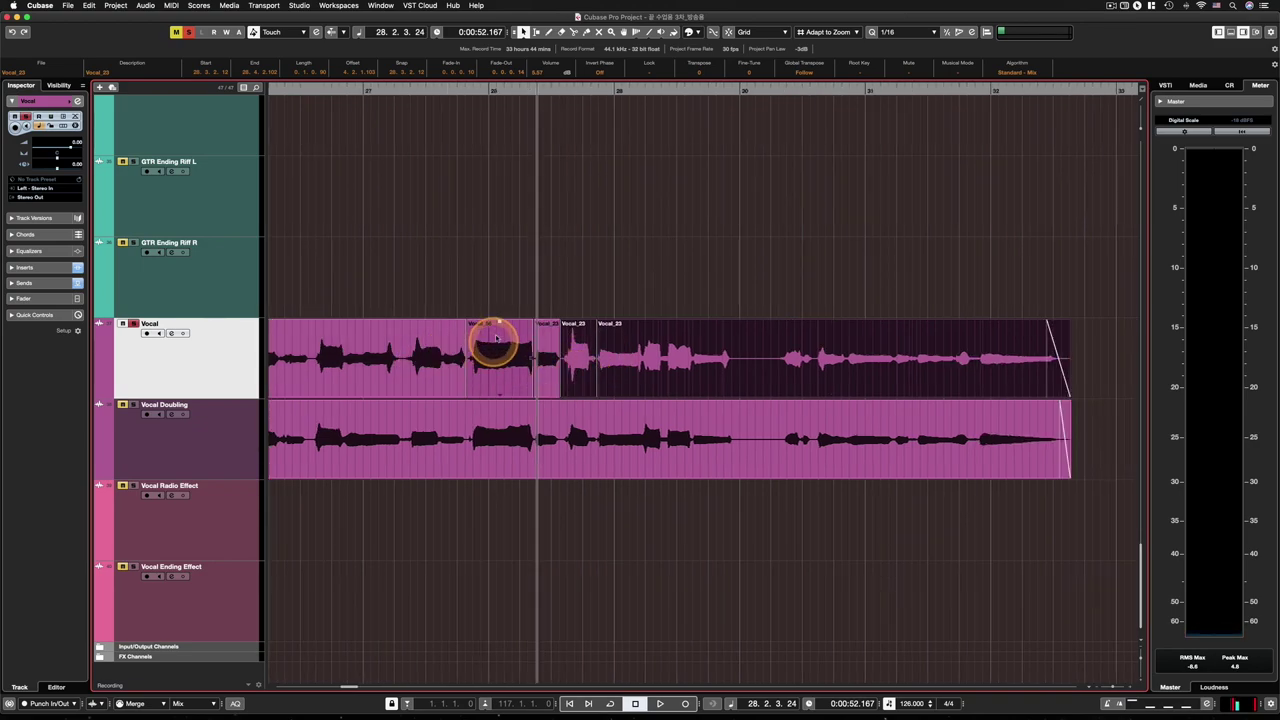
{"action": "left_click", "coordinate": [378, 354]}
{"action": "left_click", "coordinate": [491, 357]}
{"action": "left_click", "coordinate": [573, 337]}
{"action": "key", "text": "g"}
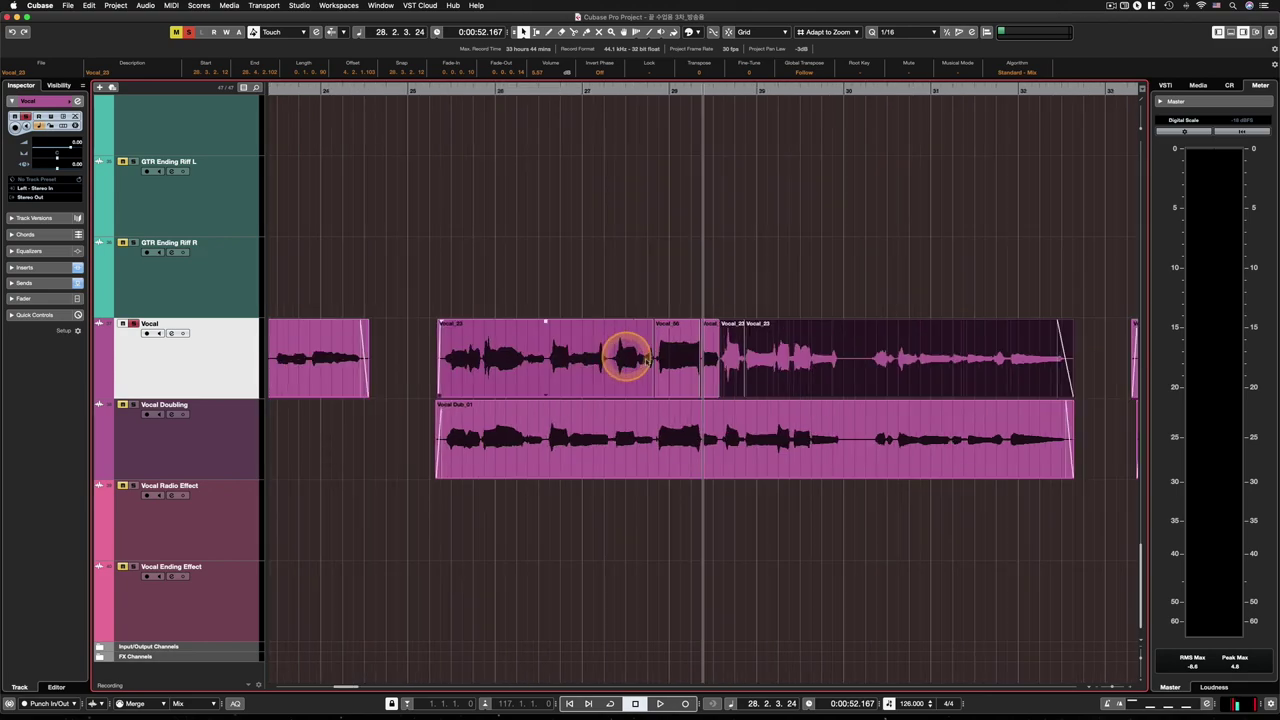
{"action": "scroll", "coordinate": [688, 363], "scroll_direction": "right", "scroll_amount": 4}
{"action": "scroll", "coordinate": [688, 364], "scroll_direction": "left", "scroll_amount": 3}
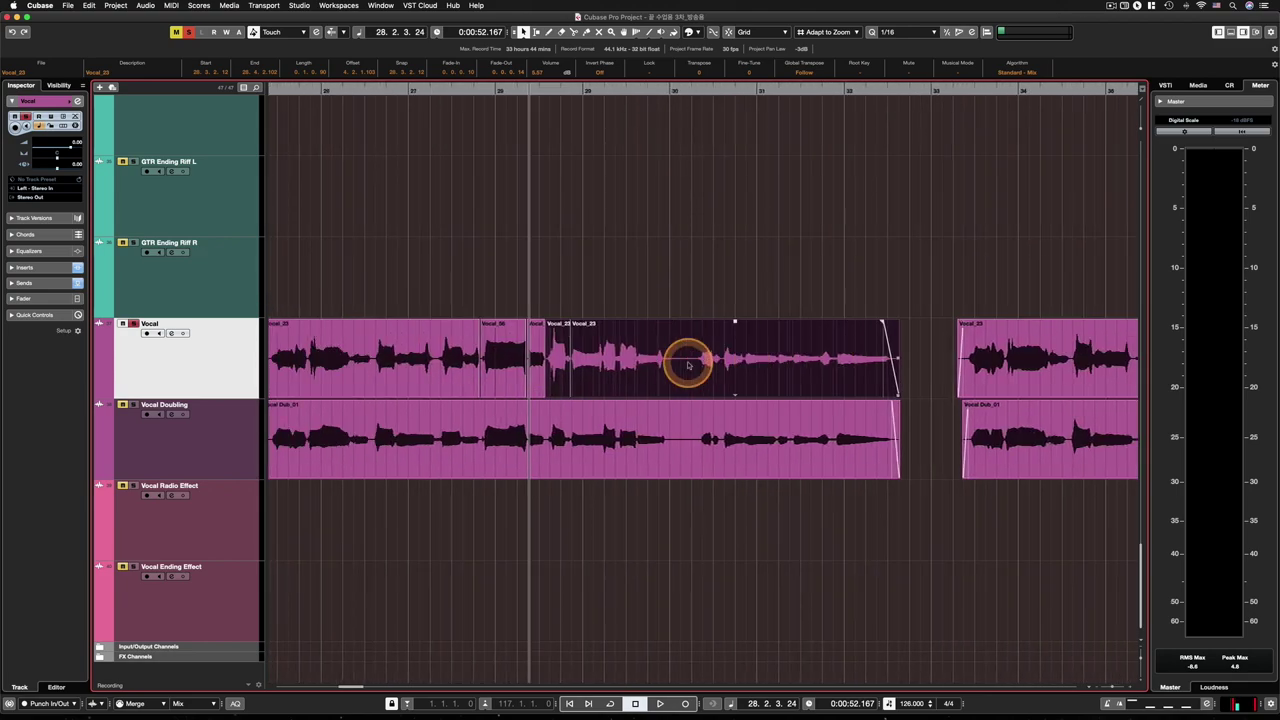
{"action": "key", "text": "g"}
{"action": "scroll", "coordinate": [686, 370], "scroll_direction": "right", "scroll_amount": 2}
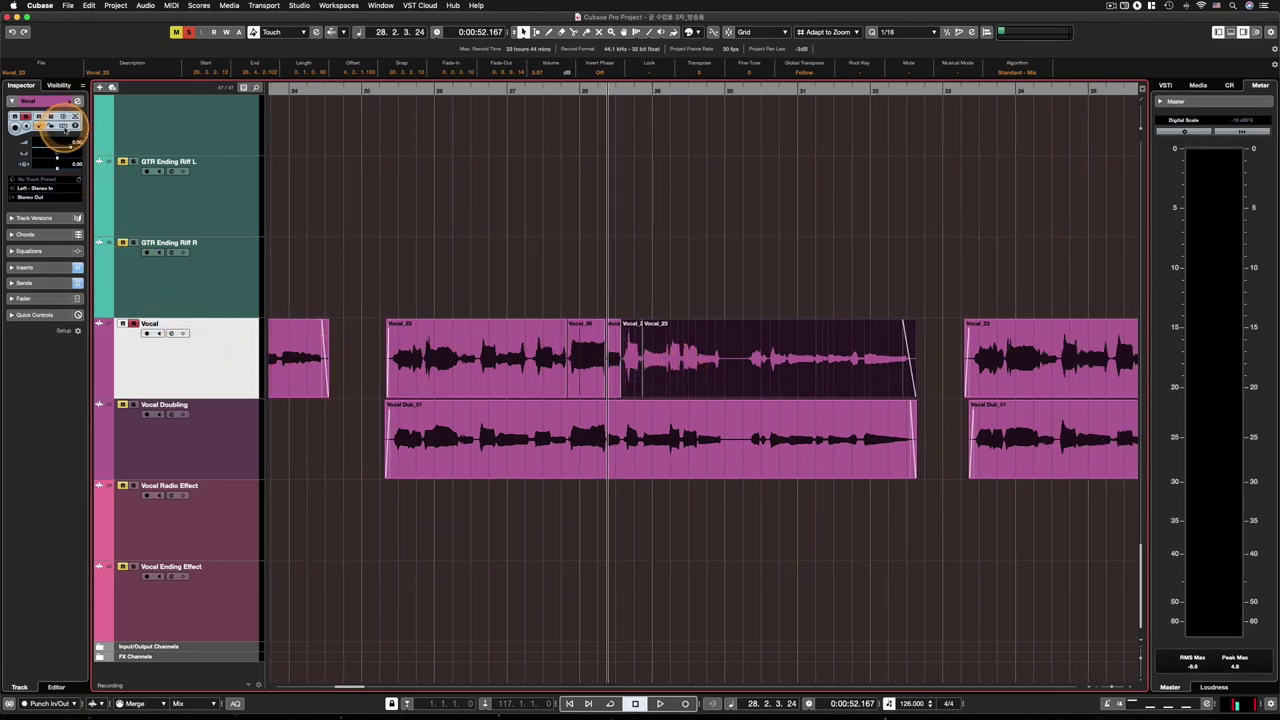
- Show the Vocal track's lanes again with the comped pieces around bar 28 in view
{"action": "left_click", "coordinate": [63, 126]}
{"action": "key", "text": "h"}
{"action": "key", "text": "h"}
{"action": "key", "text": "h"}
{"action": "key", "text": "h"}
{"action": "key", "text": "h"}
{"action": "key", "text": "h"}
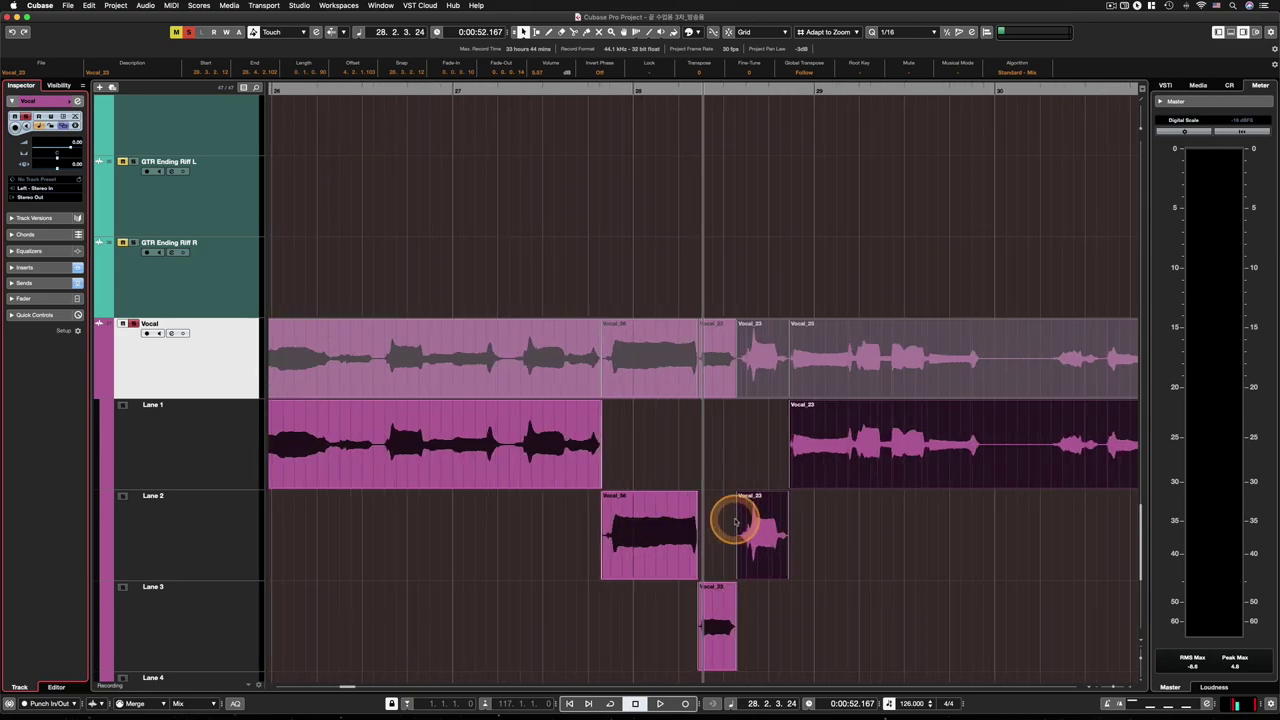
{"action": "scroll", "coordinate": [736, 521], "scroll_direction": "down", "scroll_amount": 3}
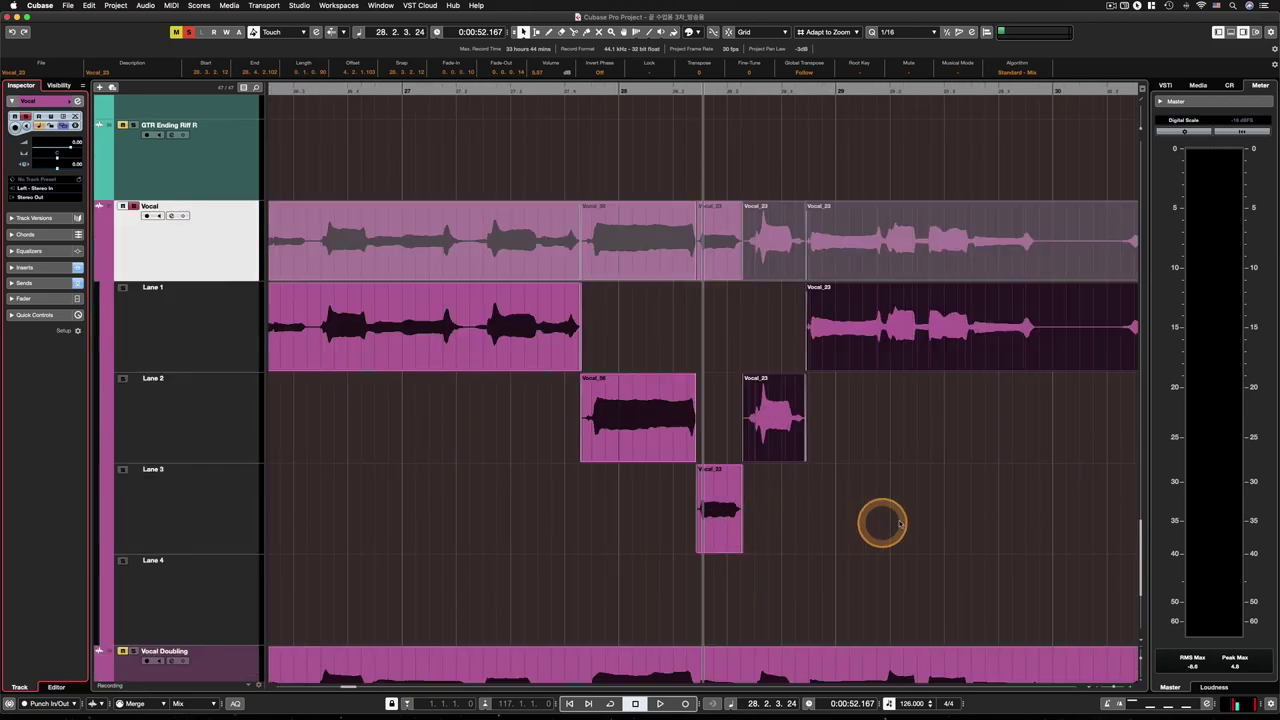